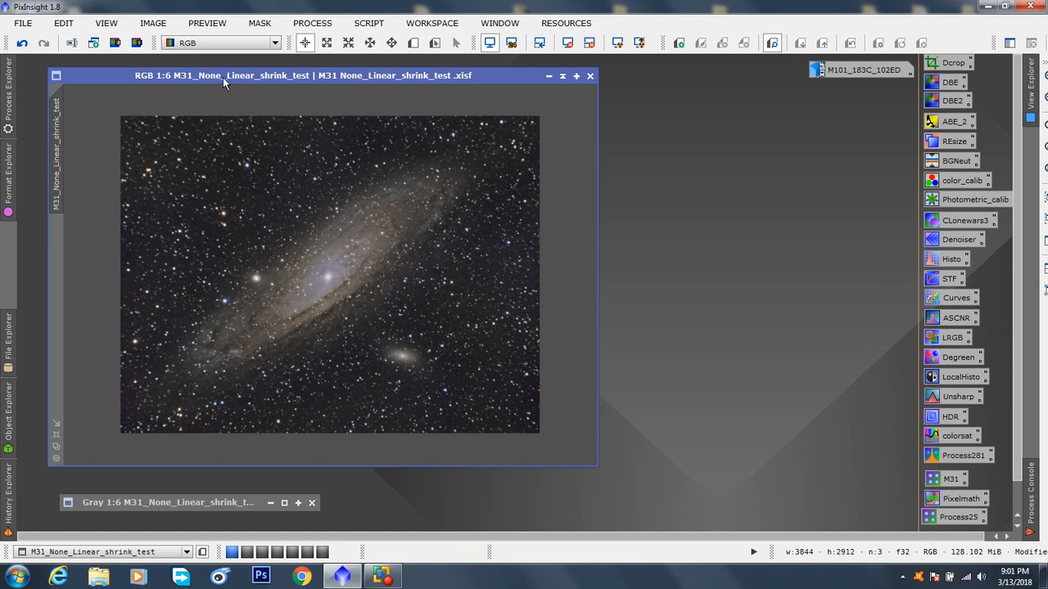
Step: Extract the CIE L* component of the M31 RGB image as a new grayscale image and place it beside the original
left_click_drag(223, 77, 216, 80)
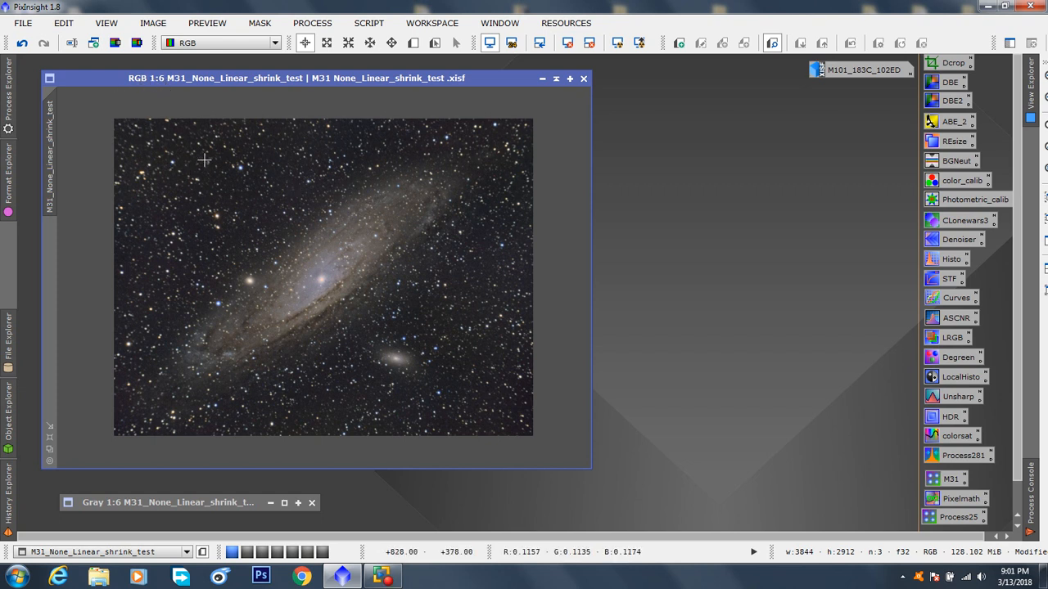
left_click(114, 40)
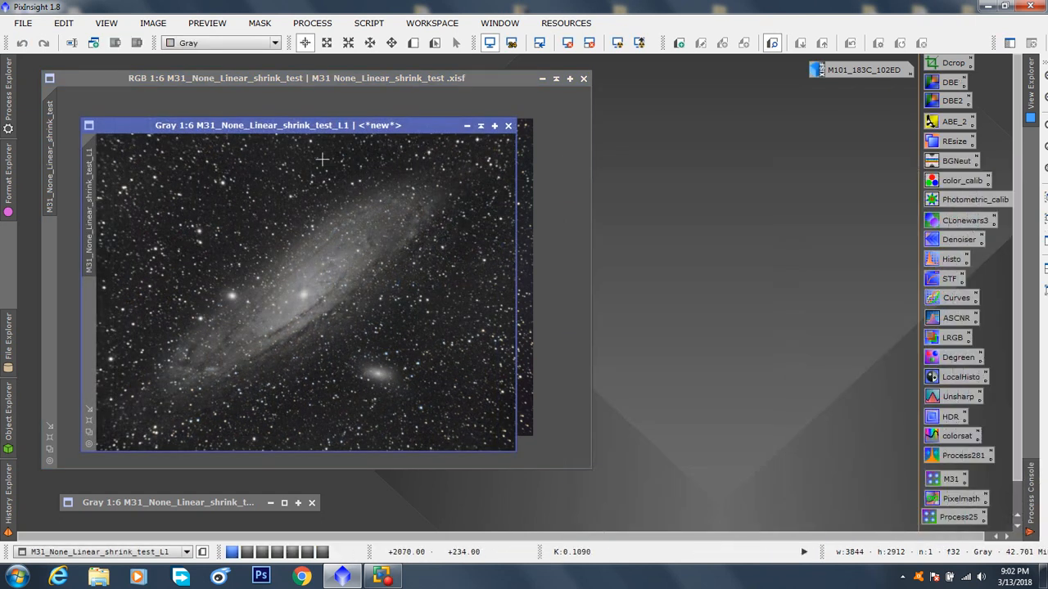
left_click_drag(314, 127, 639, 106)
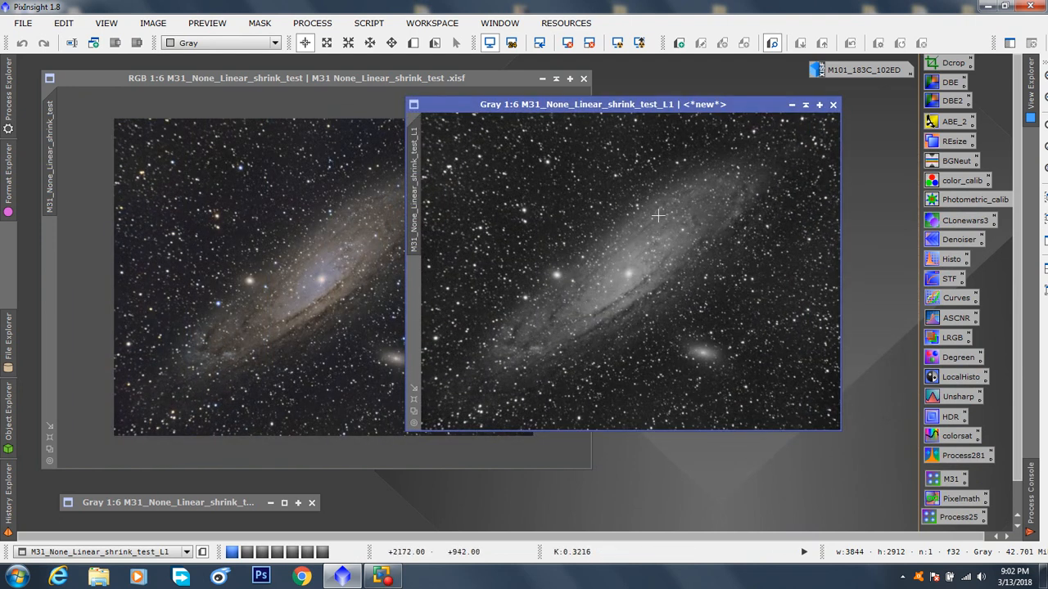
Step: Apply the extracted L image as a mask to the M31 RGB image, collapse and set it aside, and close the older gray image
left_click_drag(416, 195, 50, 296)
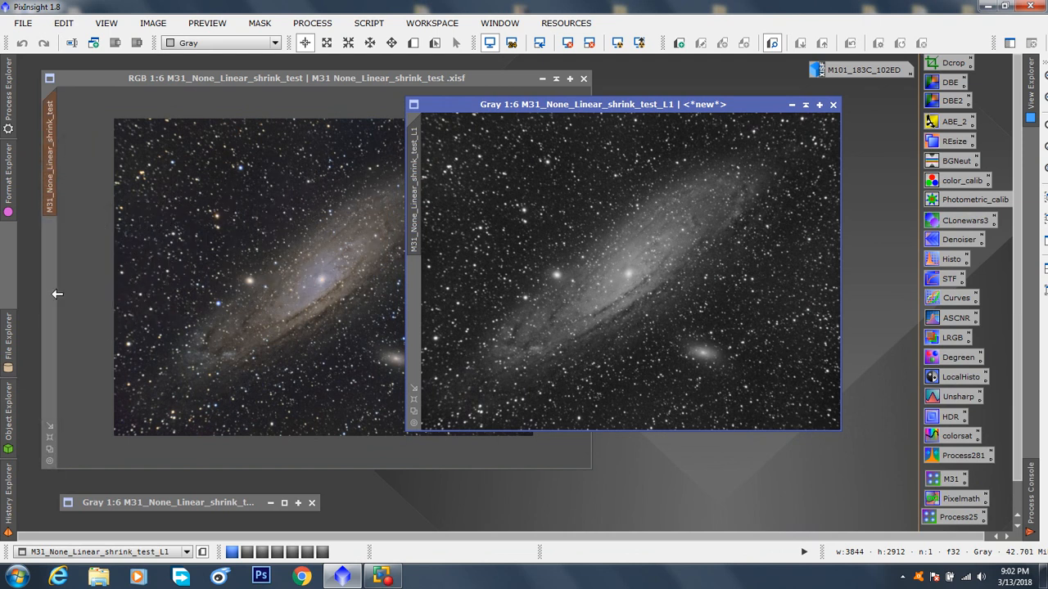
left_click(805, 106)
left_click_drag(599, 262, 746, 520)
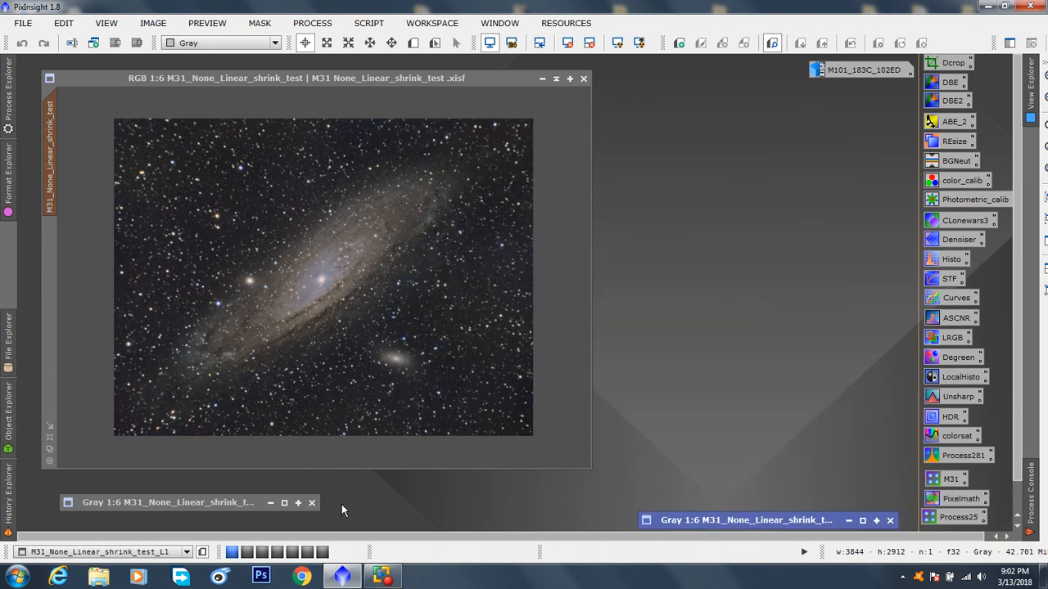
left_click(312, 503)
Step: Fit the M31 window to its image and check the red mask overlay, leaving the overlay hidden
left_click(513, 318)
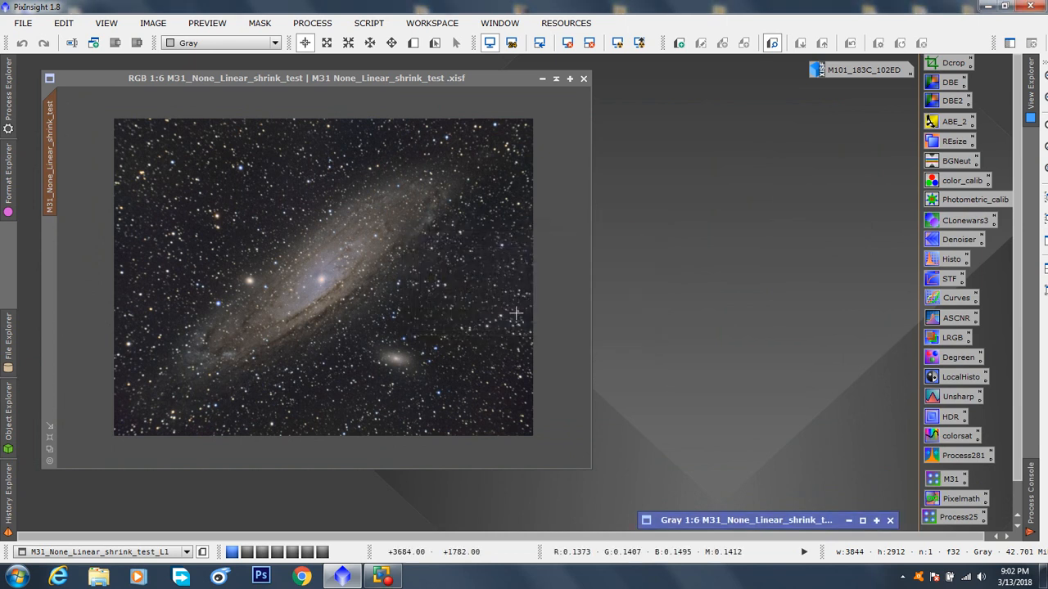
left_click(216, 79)
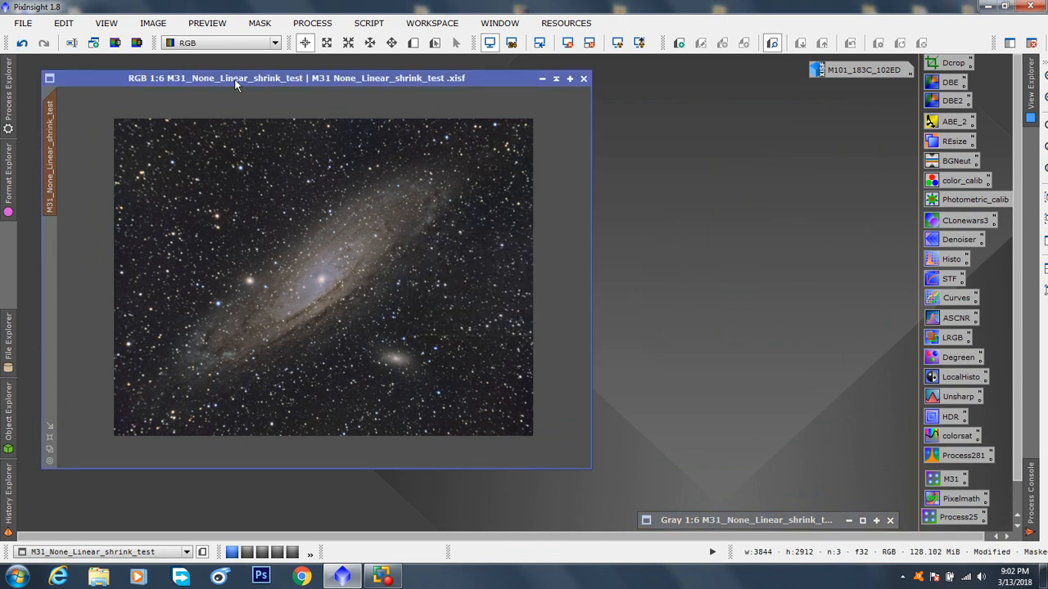
key("ctrl+k")
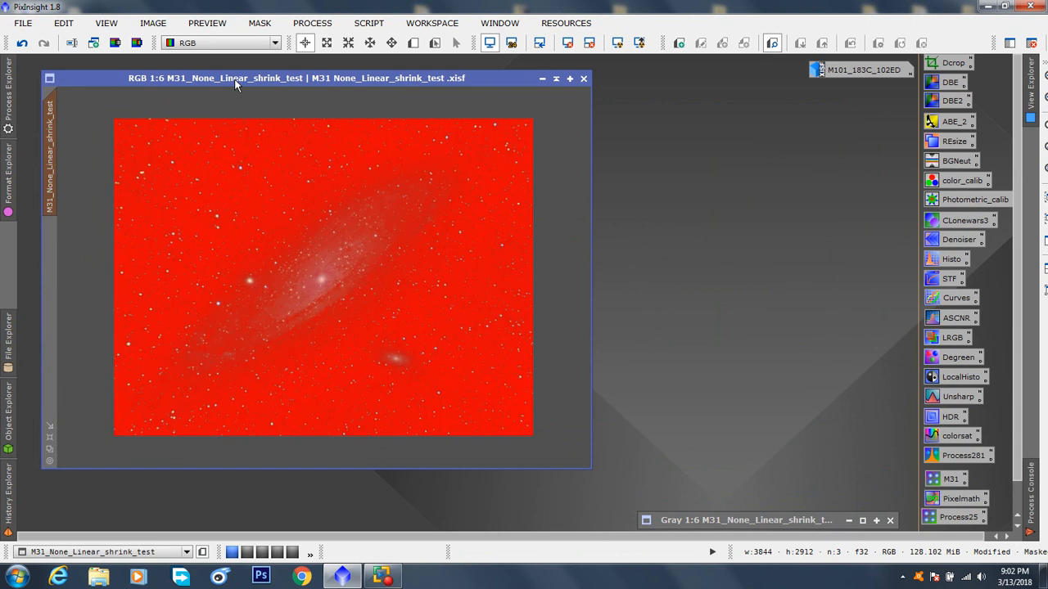
left_click(49, 449)
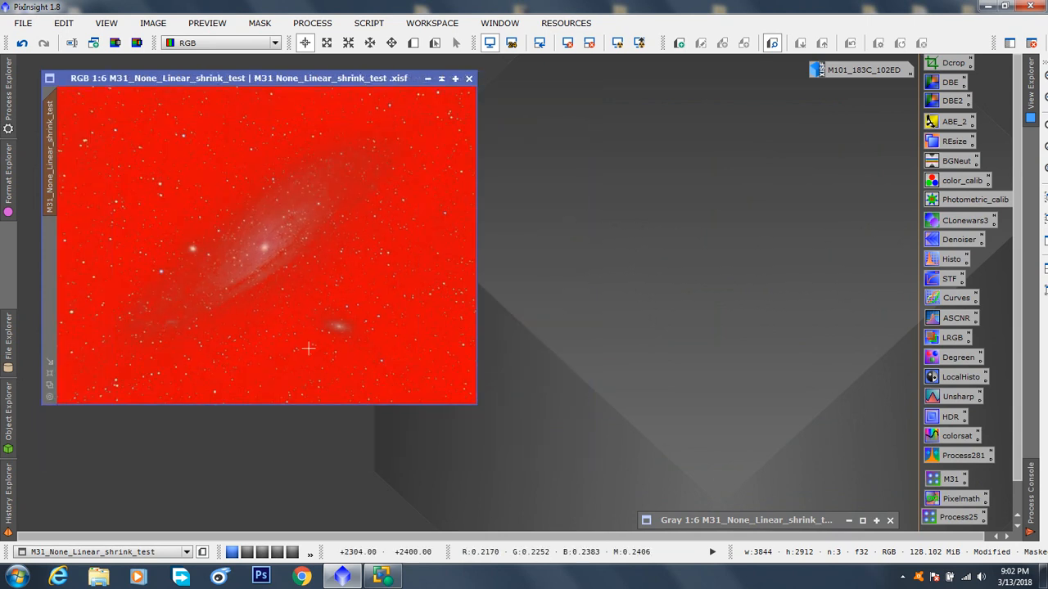
key("ctrl+k")
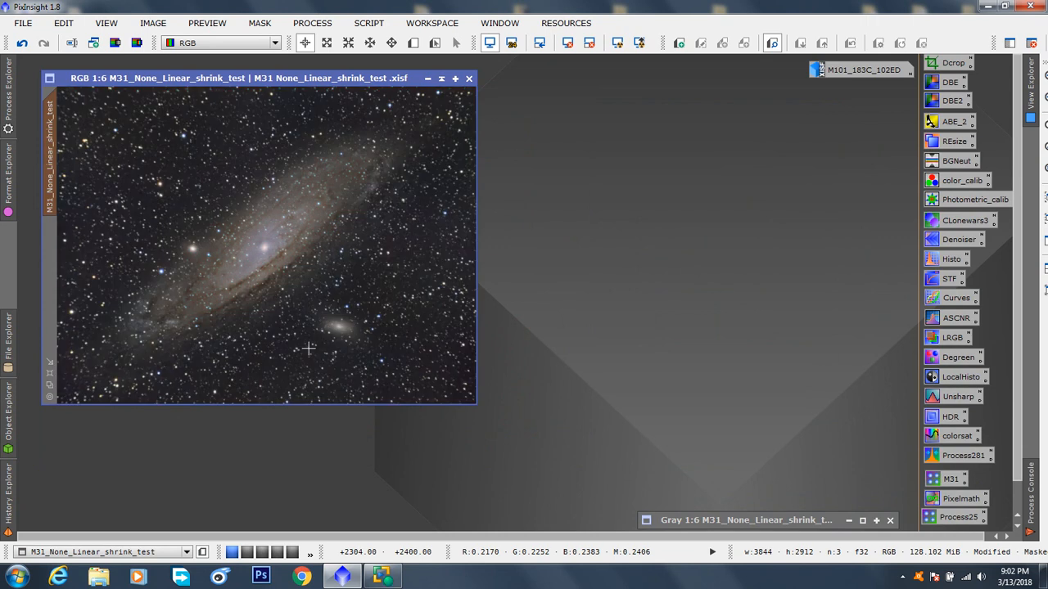
left_click(258, 23)
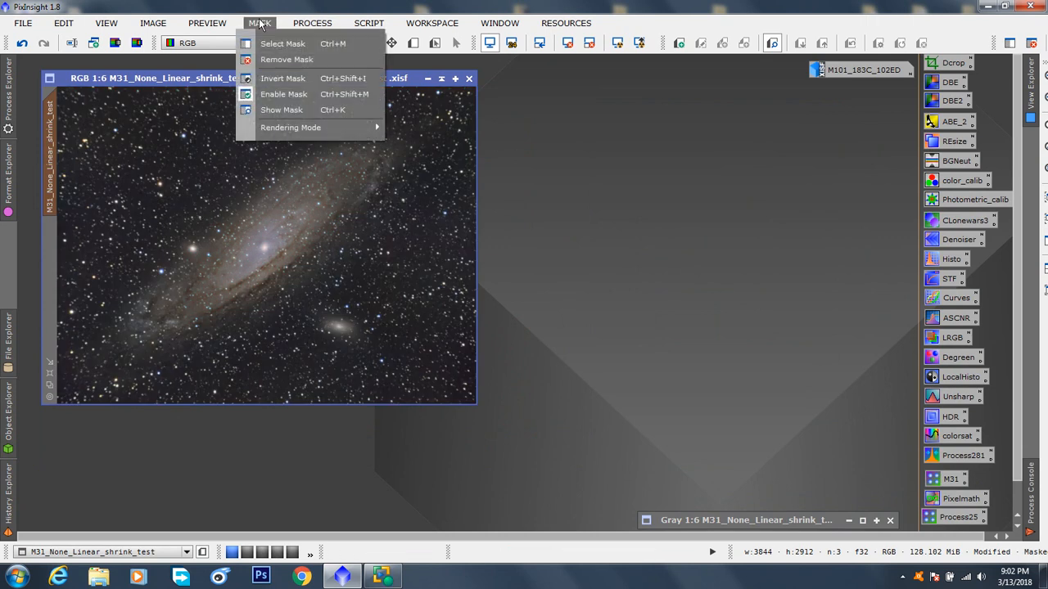
left_click(281, 107)
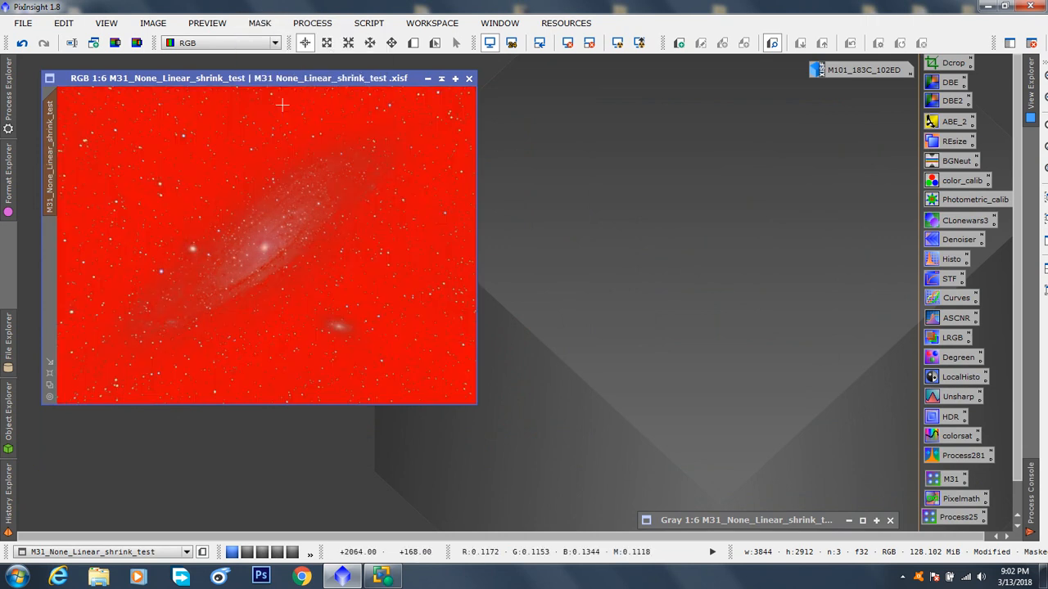
left_click(260, 24)
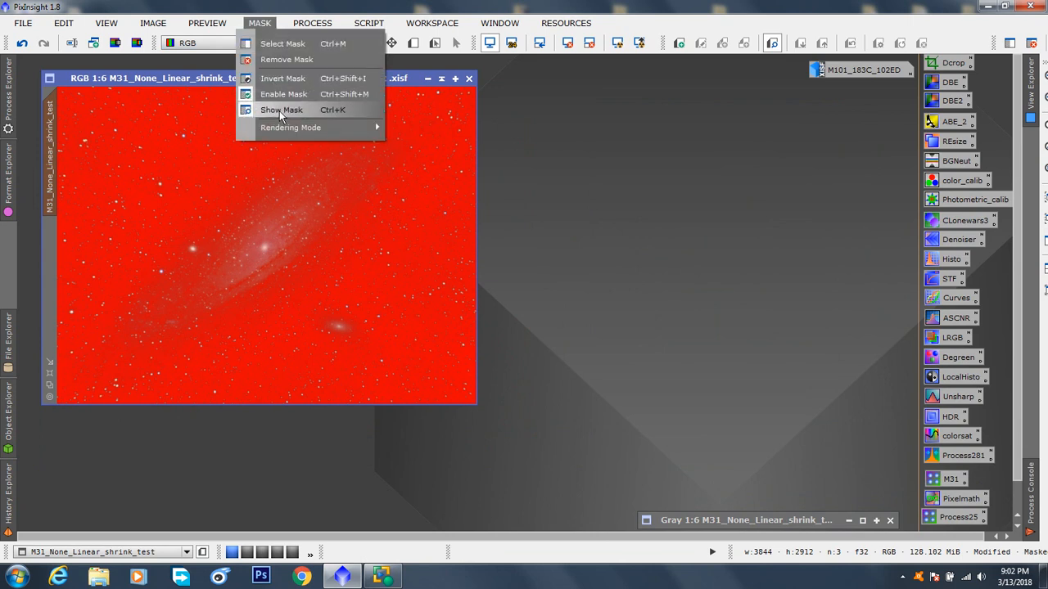
left_click(279, 111)
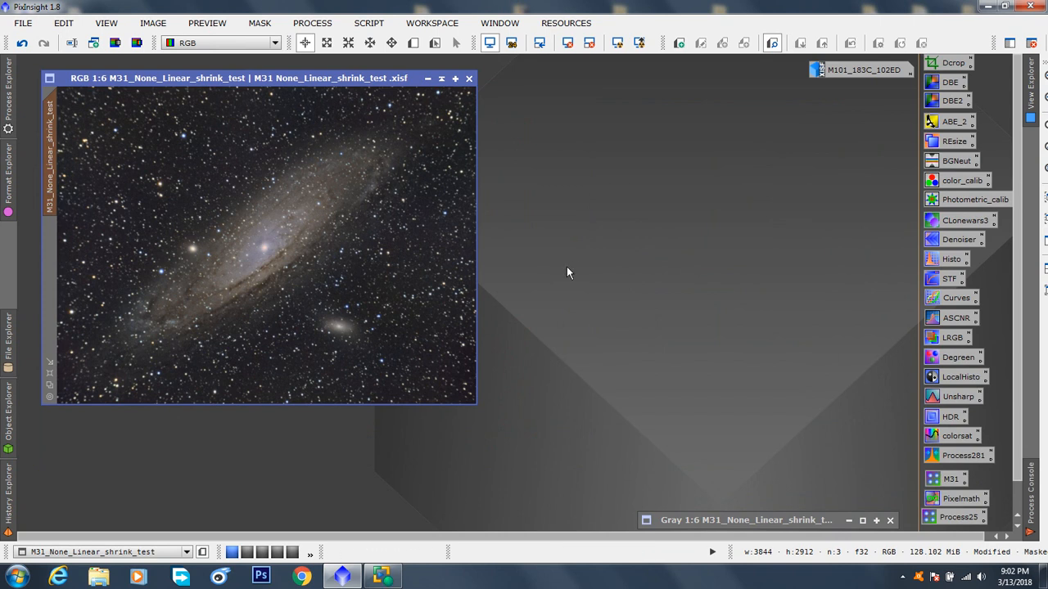
Step: Create a preview of about 1086 by 786 pixels over the galaxy's lower part, open it and enlarge its window
left_click(413, 42)
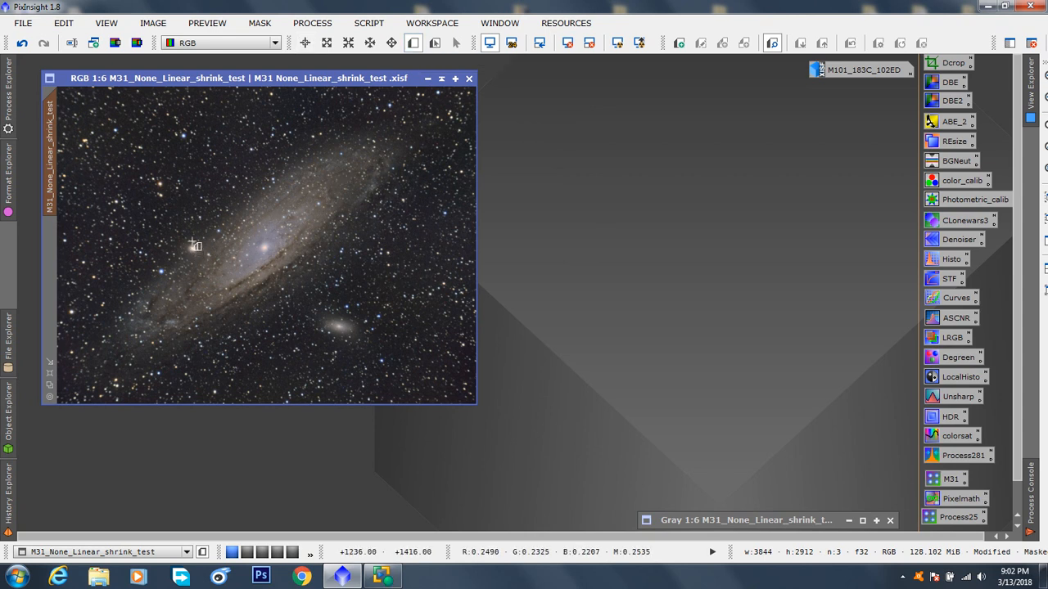
left_click_drag(169, 247, 286, 331)
left_click(60, 250)
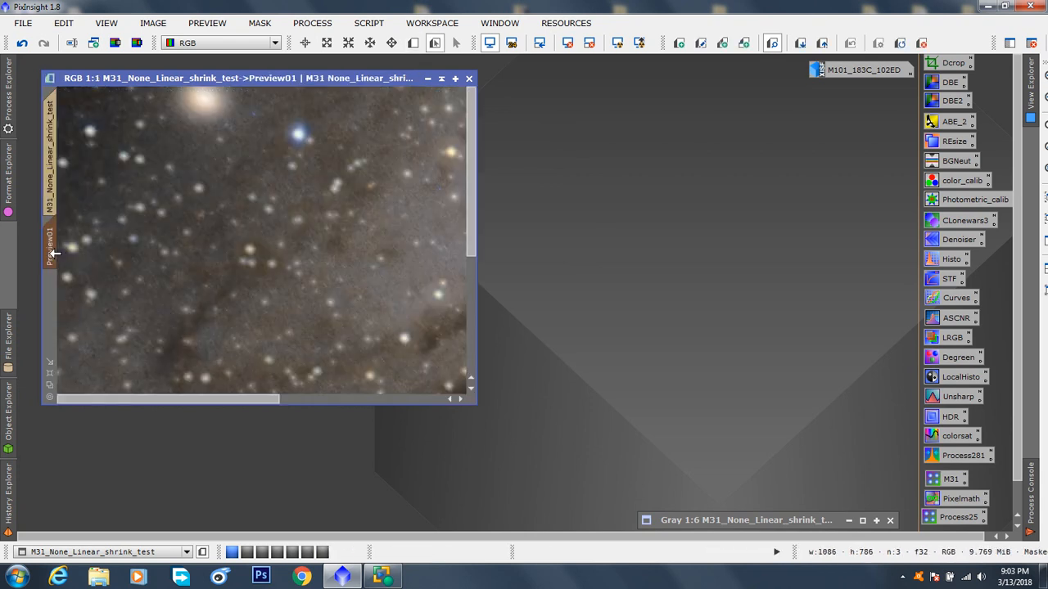
left_click_drag(478, 406, 606, 521)
scroll(458, 369, "up", 1)
scroll(459, 368, "down", 3)
scroll(458, 369, "up", 1)
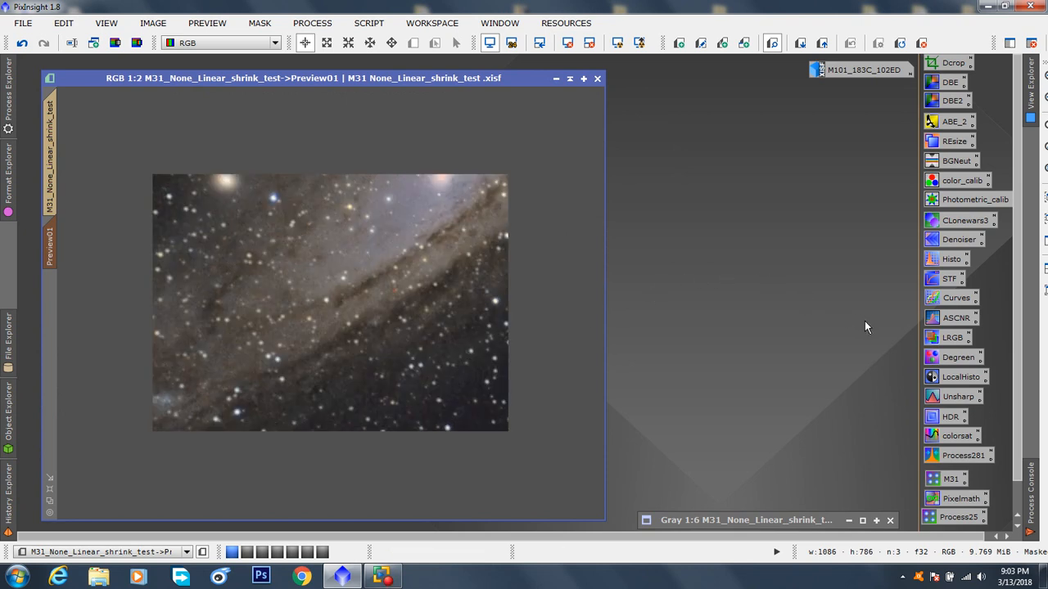
Step: Open the saved CurvesTransformation process with its real-time preview and enable Track View for the active preview
double_click(951, 301)
left_click_drag(847, 92, 778, 89)
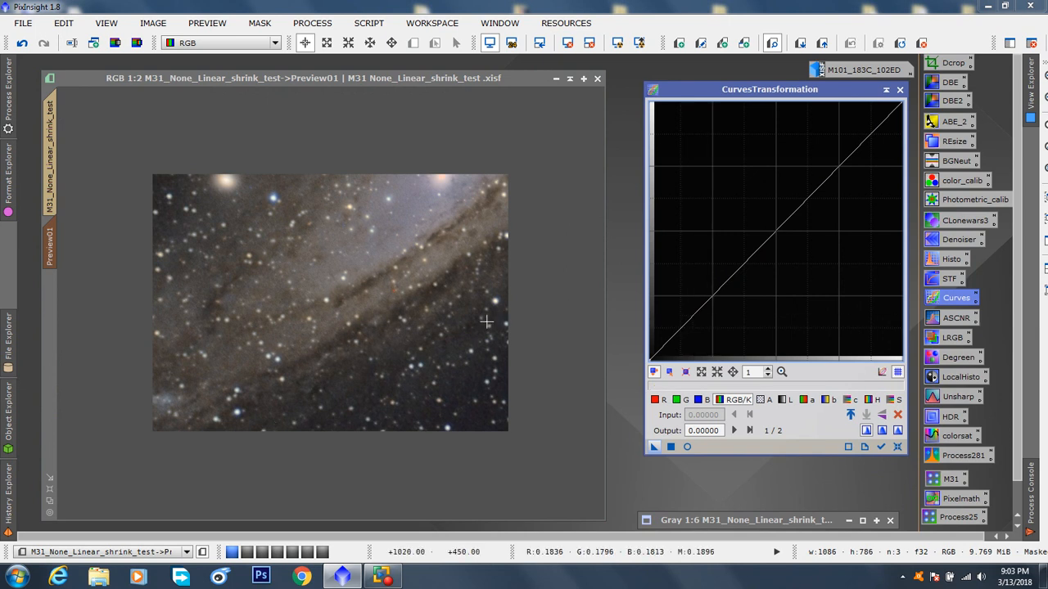
left_click(689, 446)
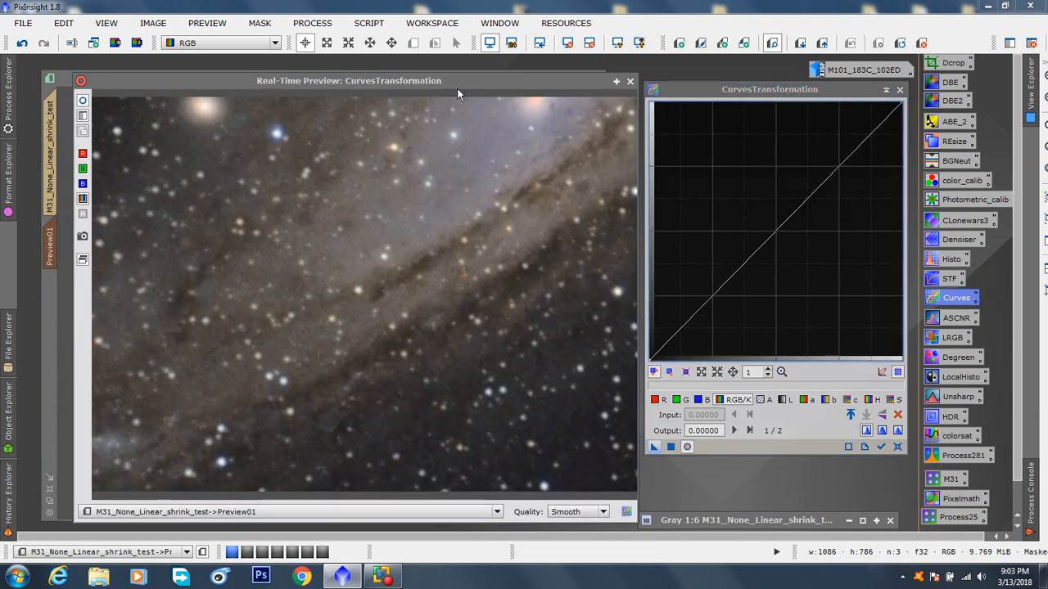
left_click_drag(456, 81, 438, 79)
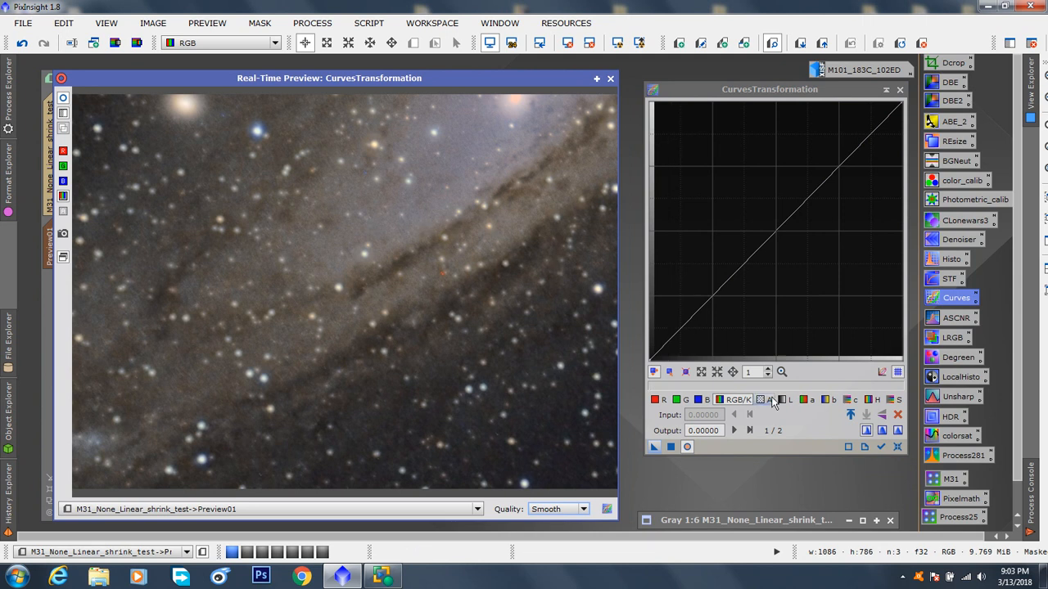
left_click(881, 447)
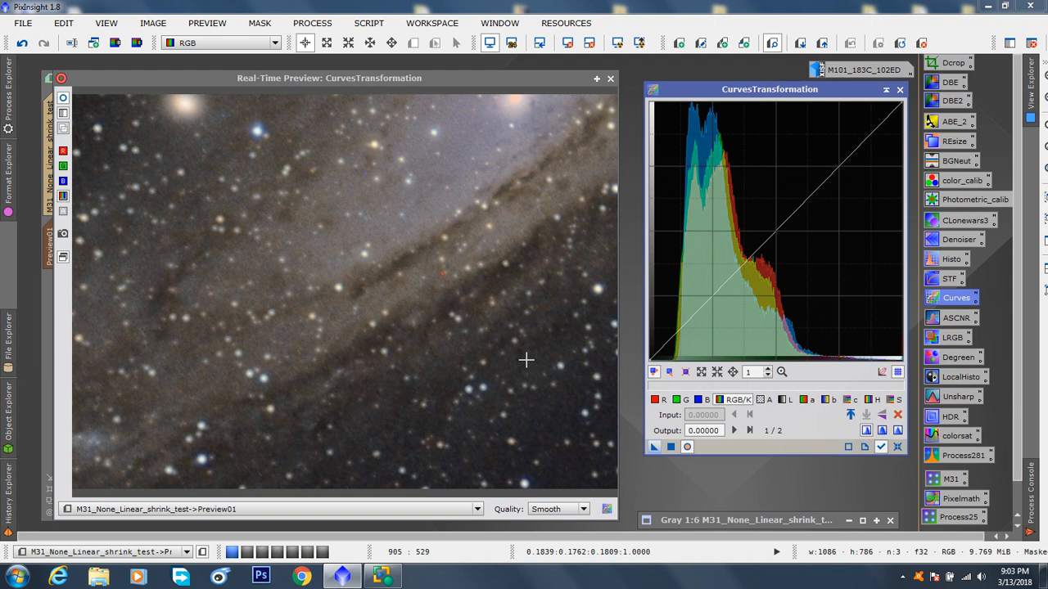
Step: Sample the dark background and the bright galaxy areas in the real-time preview to locate their tones on the curve
left_click(547, 409)
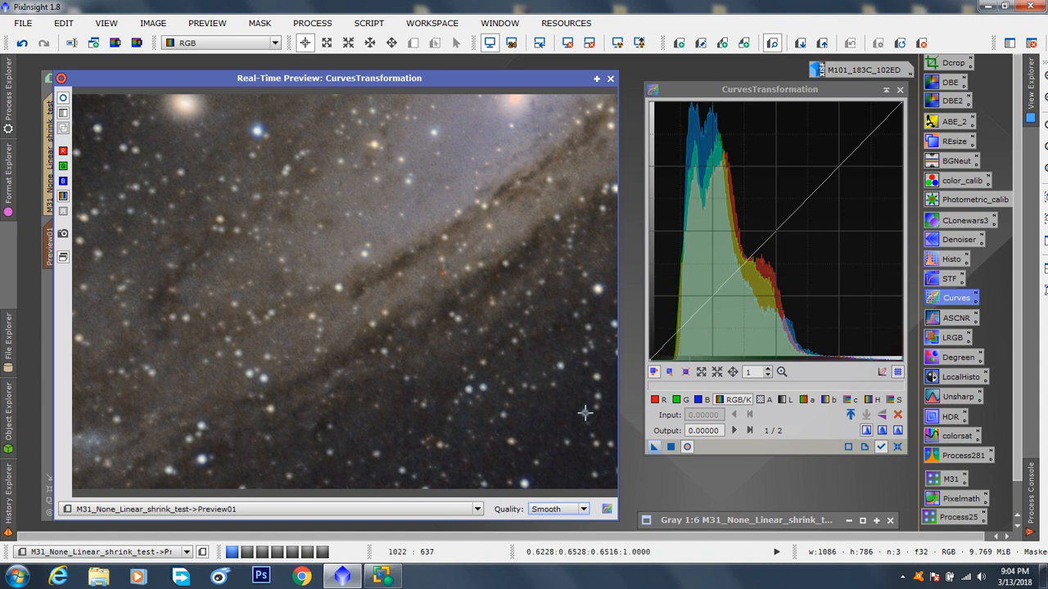
left_click(557, 413)
left_click(386, 226)
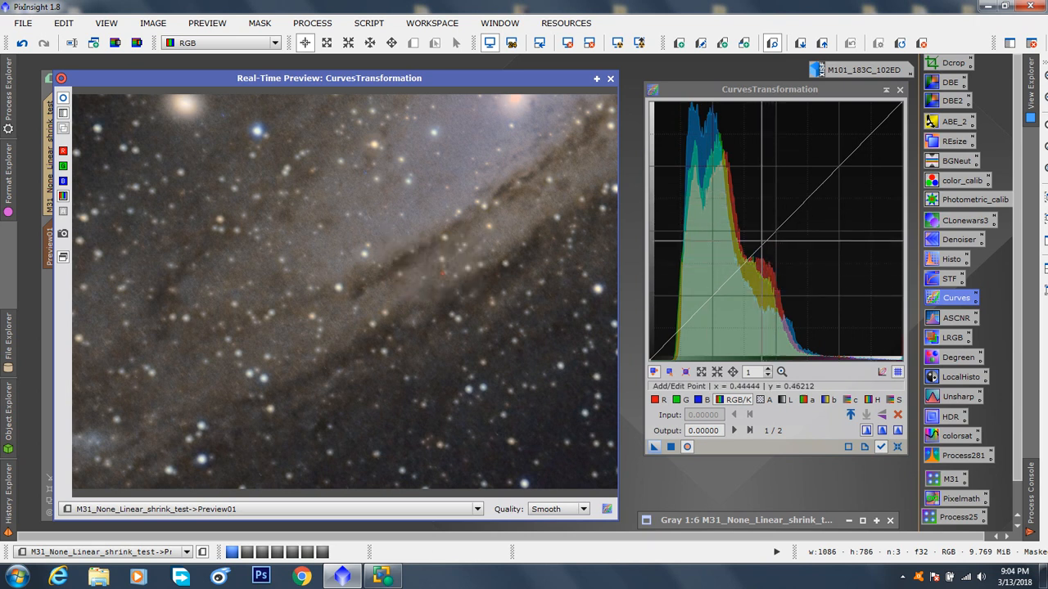
left_click(386, 218)
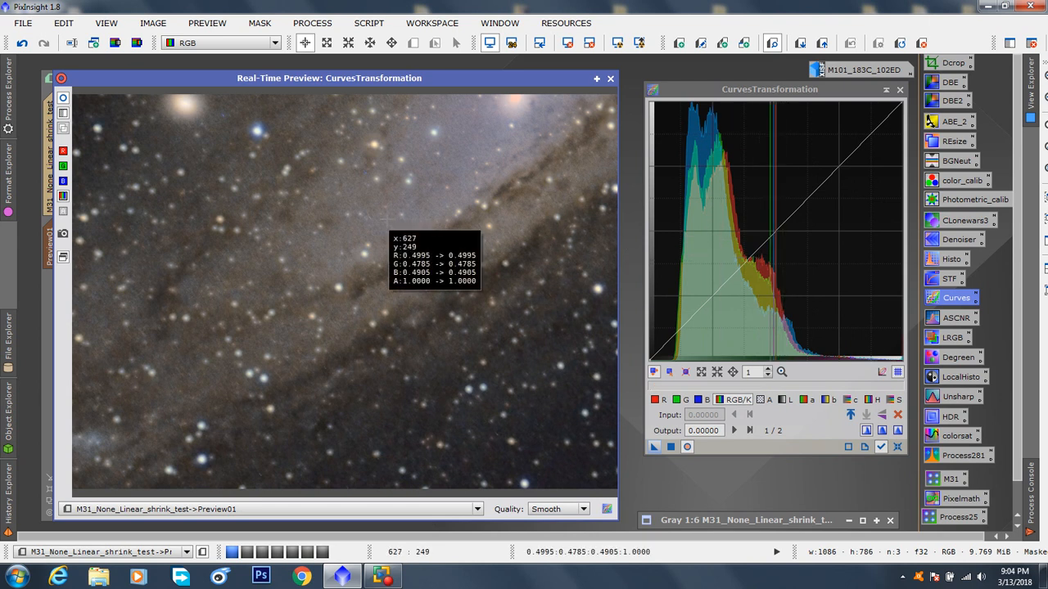
left_click(546, 426)
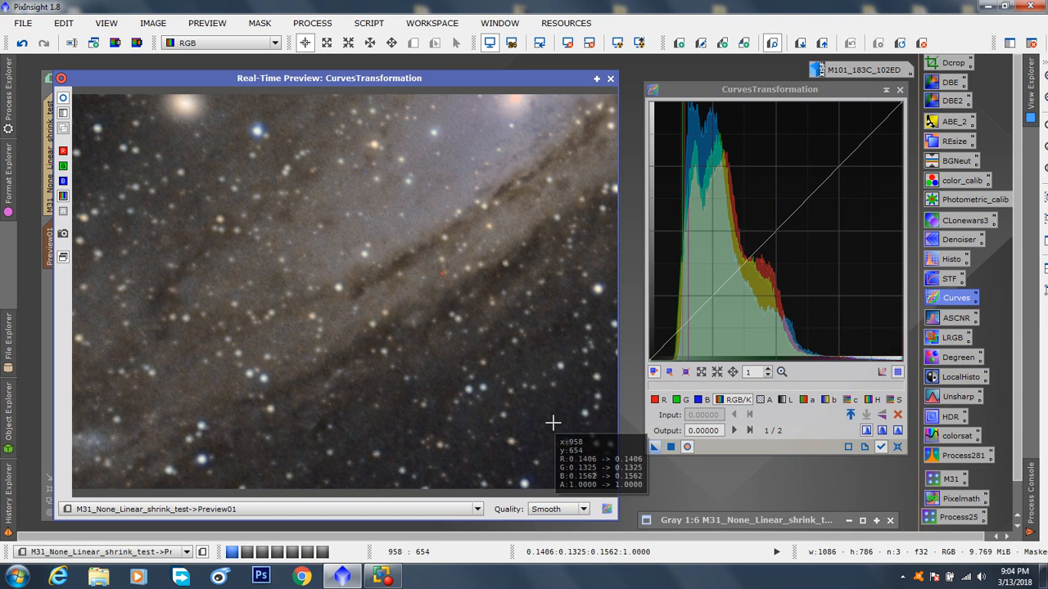
left_click(434, 209)
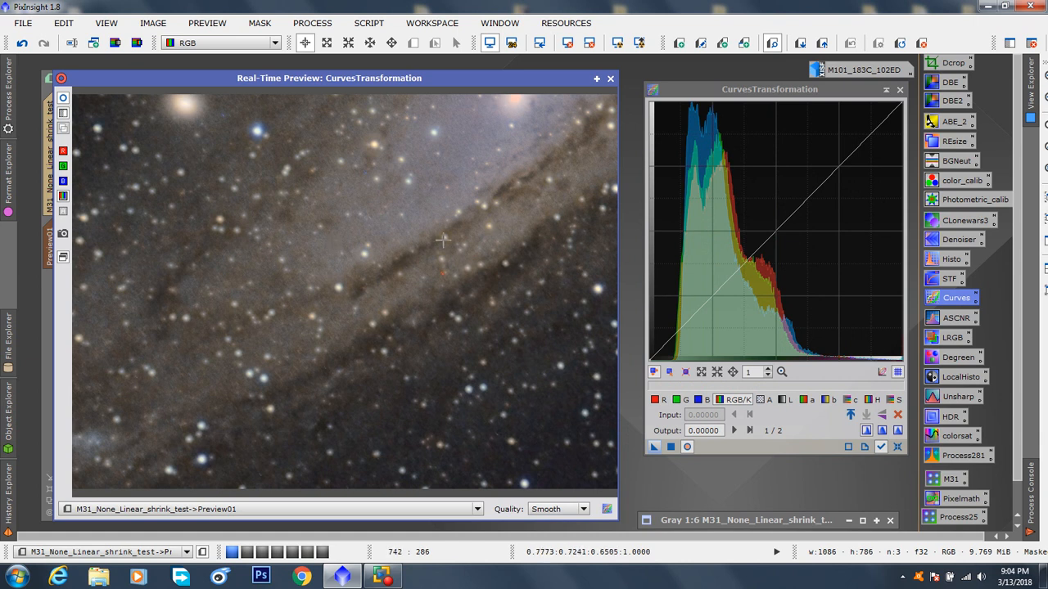
left_click(508, 225)
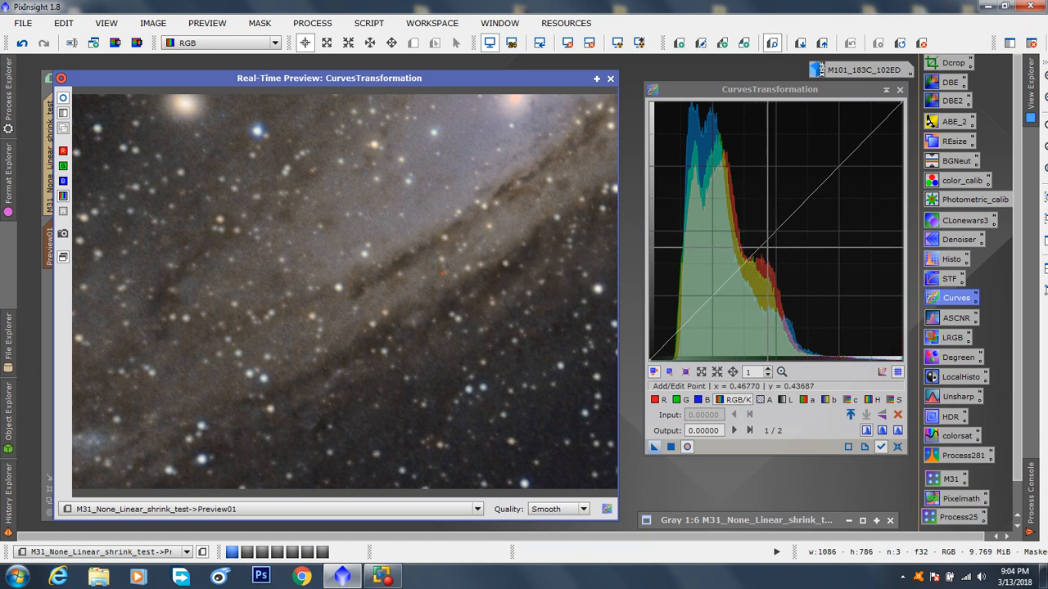
Step: Anchor the RGB/K curve along the diagonal with points at about 0.13, 0.45, 0.75, 0.88 and 0.96, plus one between 0.45 and 0.75
left_click(764, 244)
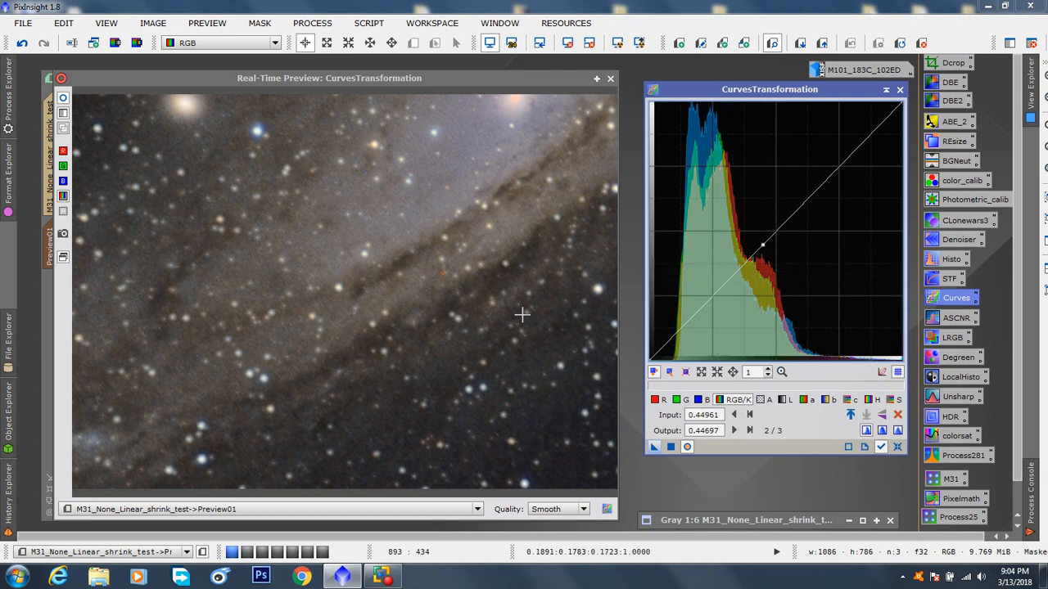
left_click(570, 465)
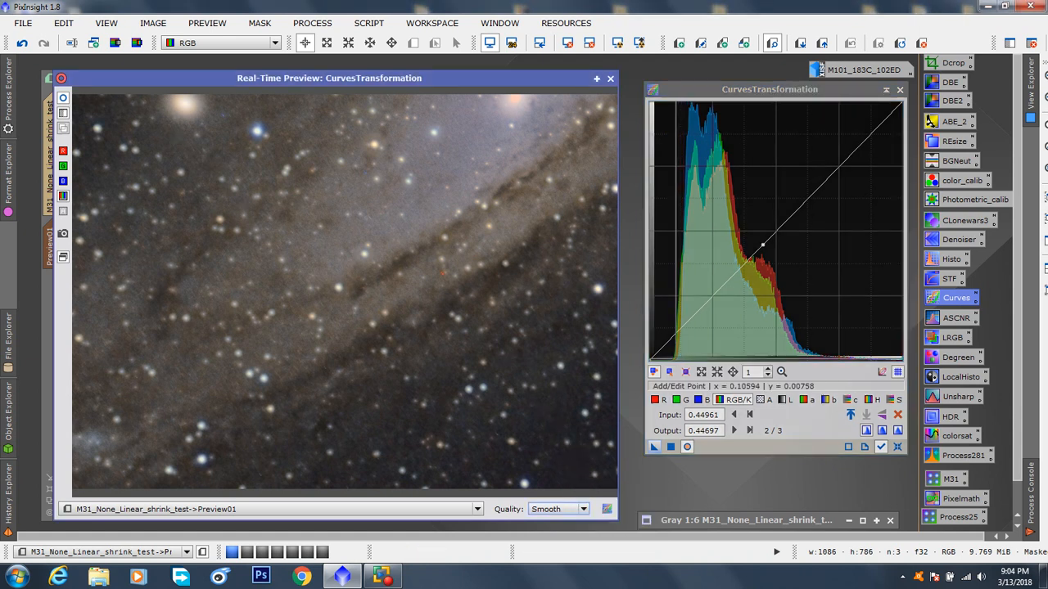
left_click(683, 327)
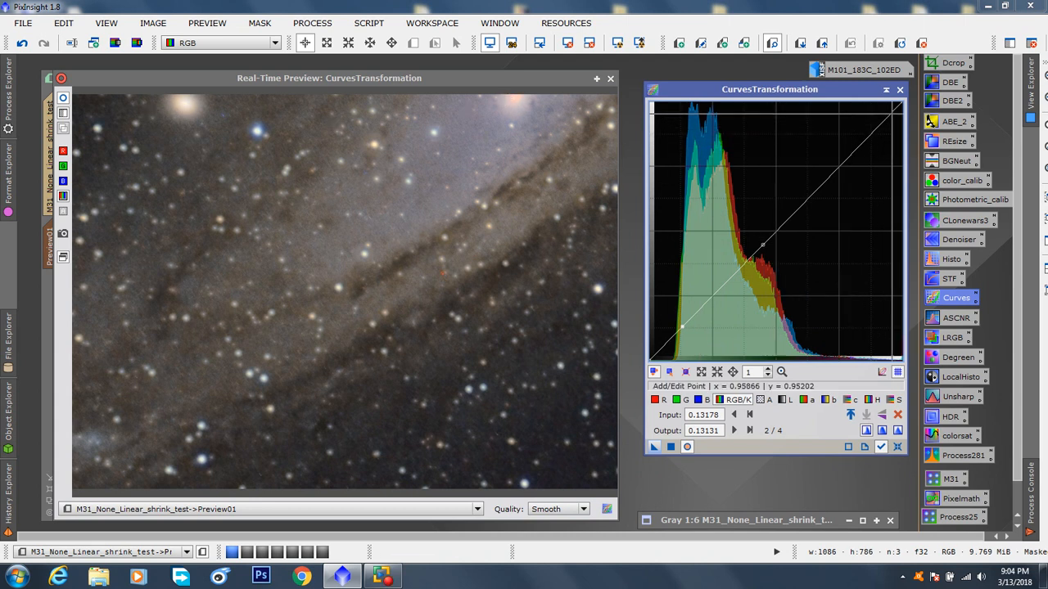
left_click(891, 115)
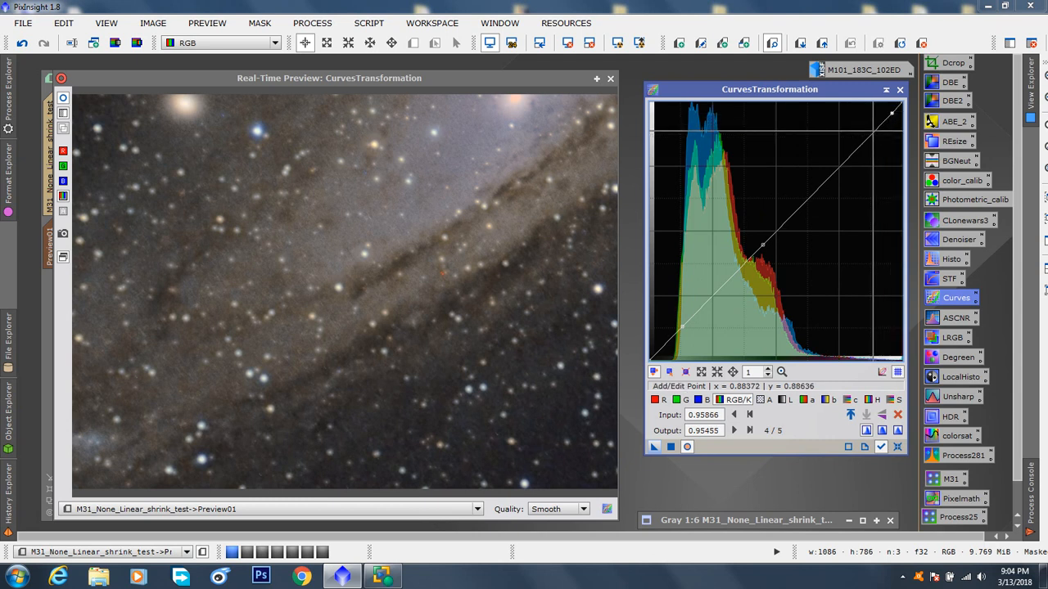
left_click(873, 131)
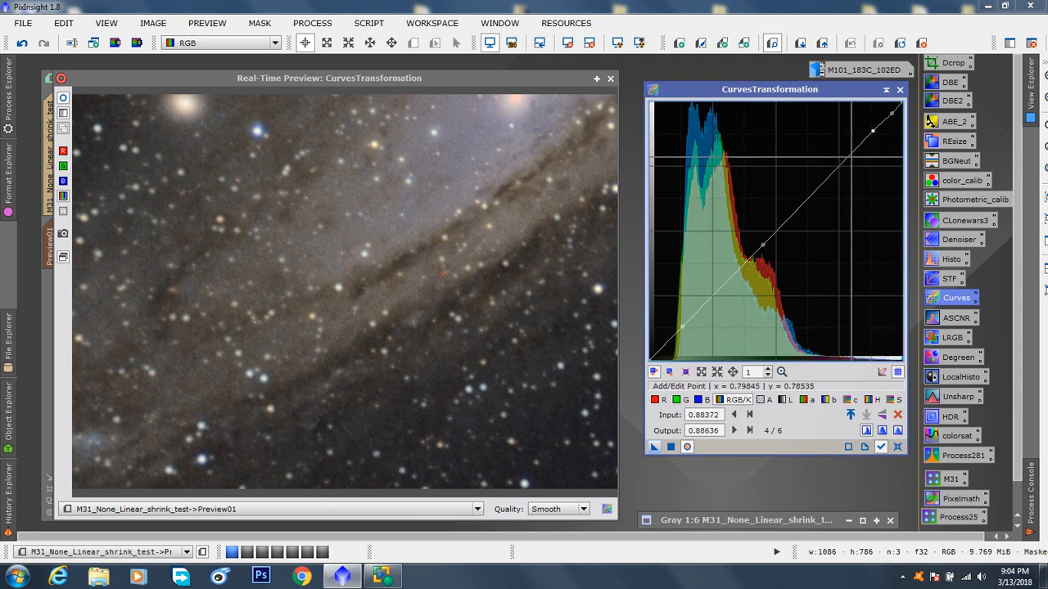
left_click(840, 166)
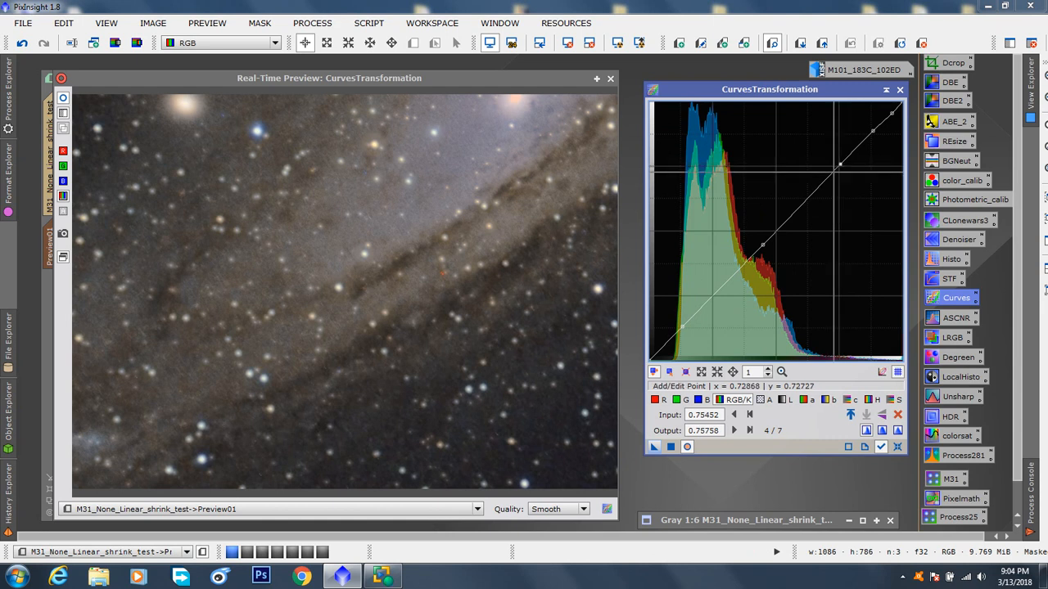
left_click(817, 189)
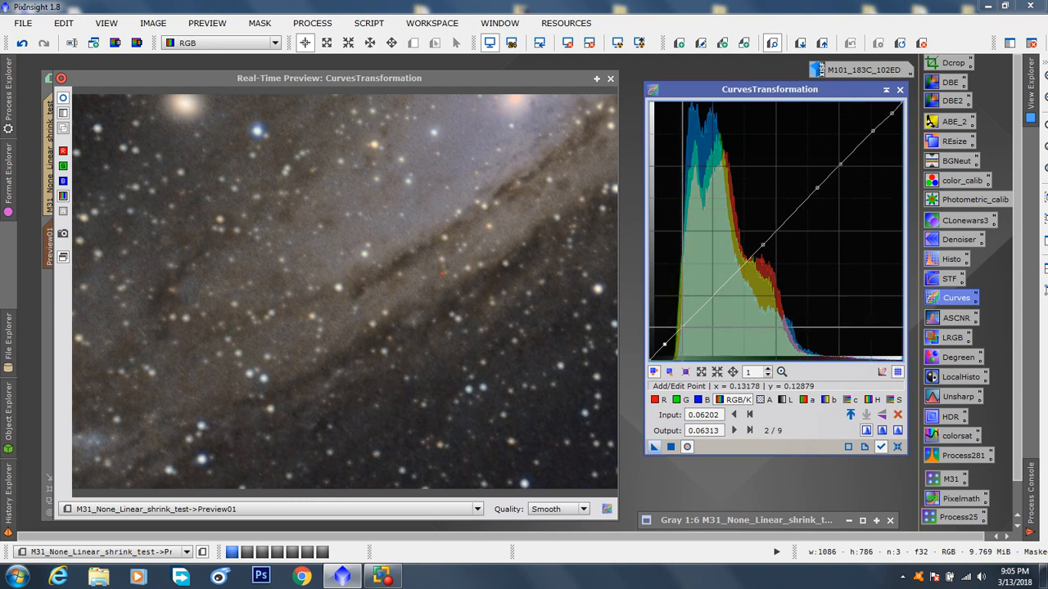
Step: Lower the background point on the RGB/K curve to input 0.13695, output 0.10101, and delete the darkest point near 0.06
left_click_drag(685, 326, 685, 333)
left_click(65, 99)
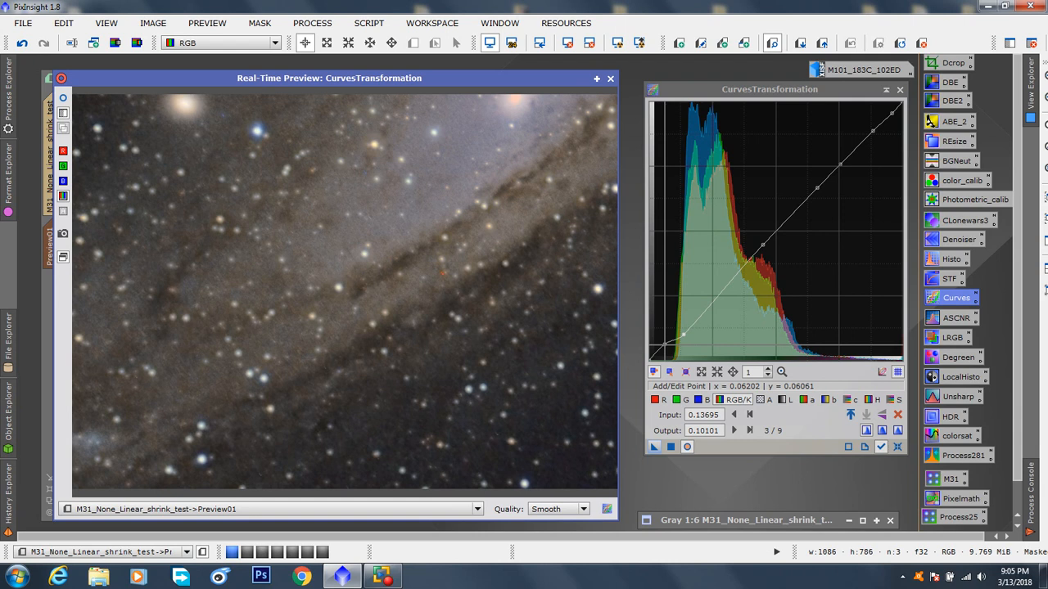
double_click(666, 343)
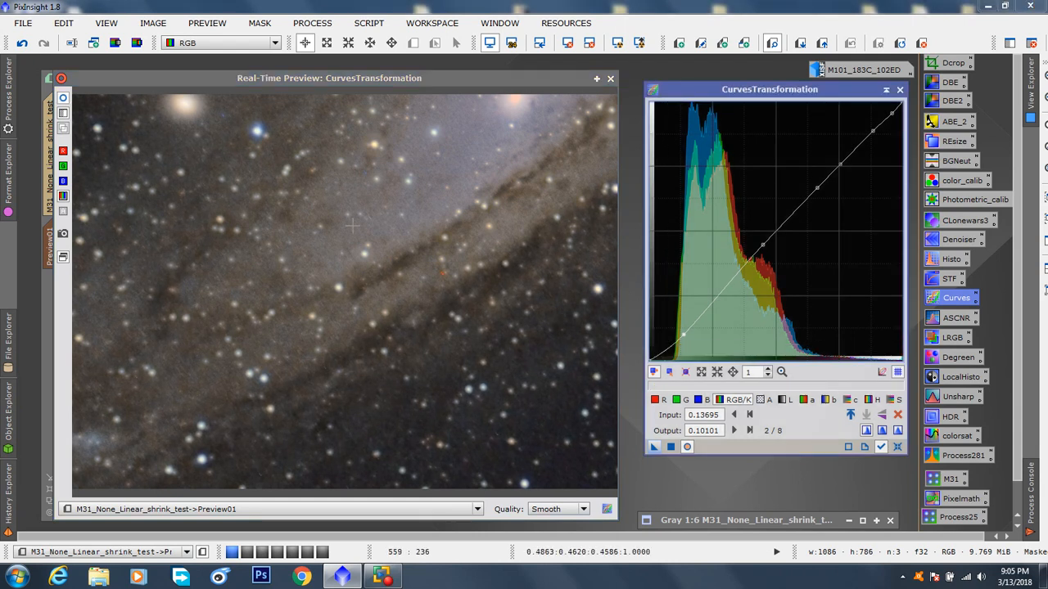
Step: Move the RGB/K background point to input 0.21447, output 0.10101 and the midtone point to 0.38501, 0.44444, comparing before and after
left_click(63, 99)
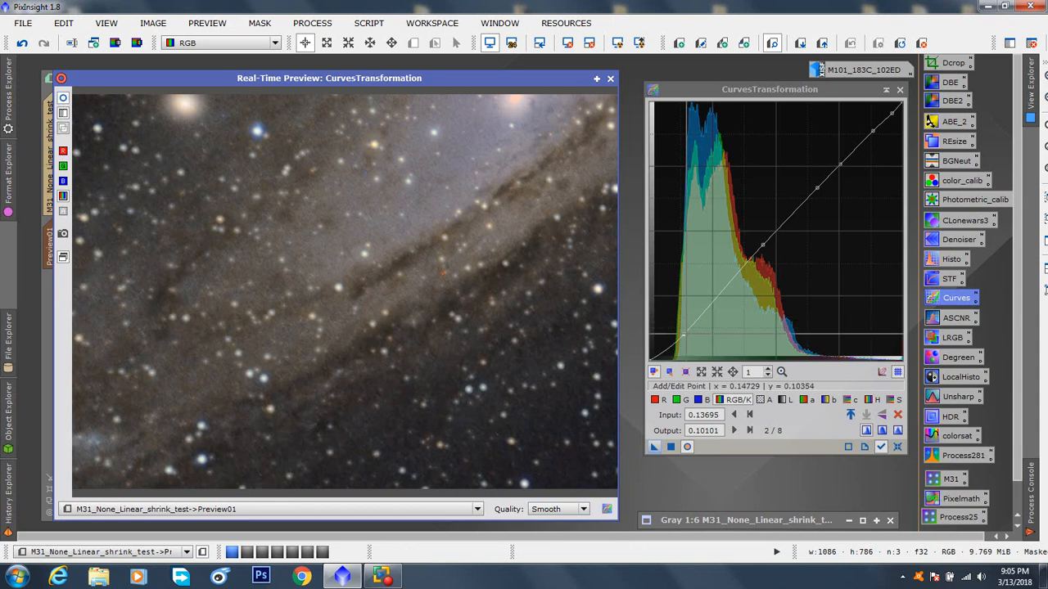
left_click_drag(685, 333, 704, 334)
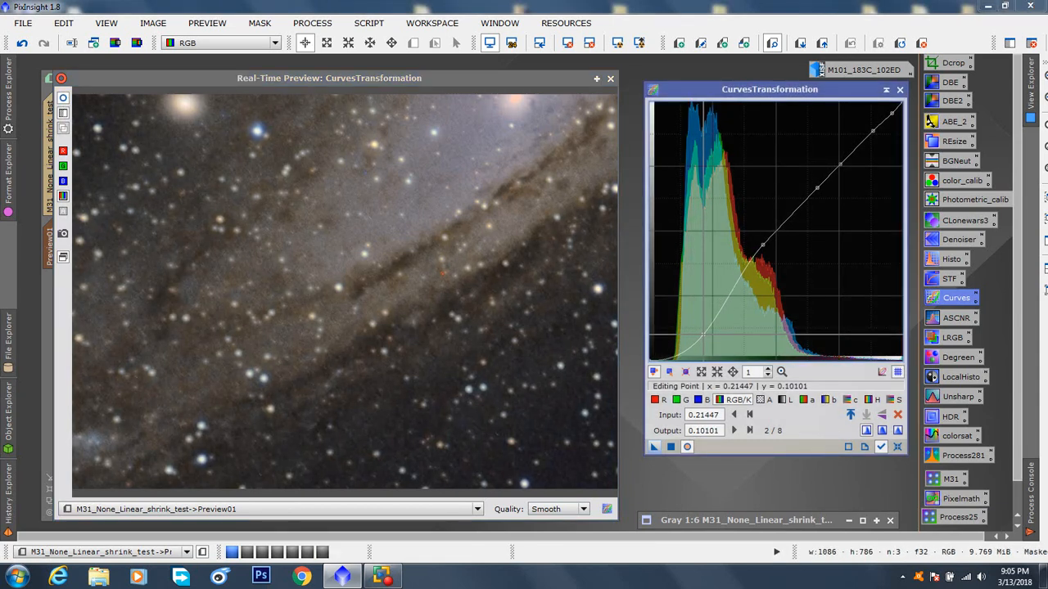
left_click(63, 100)
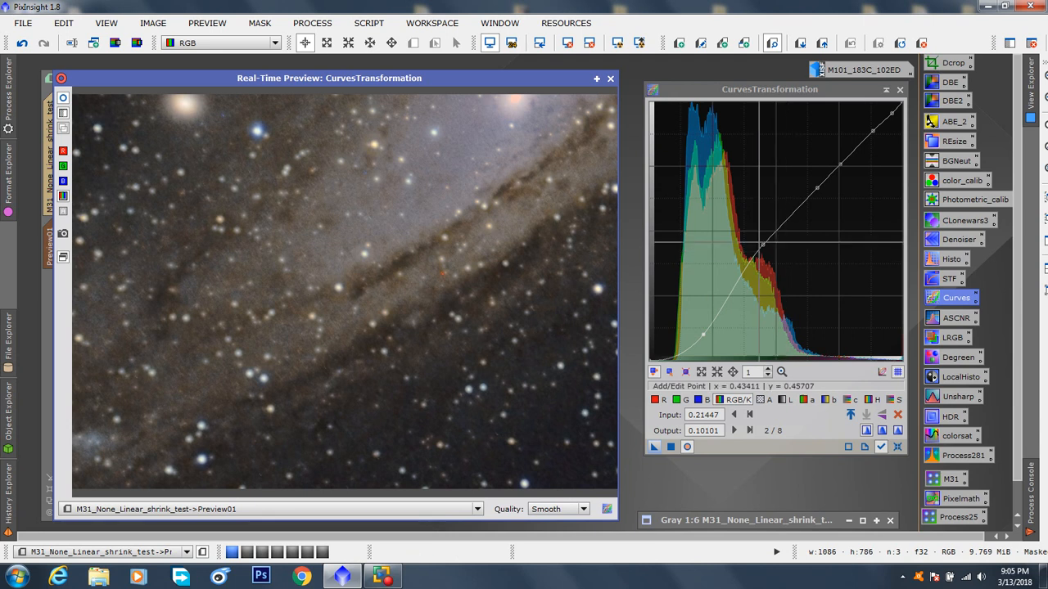
mouse_move(762, 244)
left_mouse_down()
mouse_move(744, 194)
mouse_move(764, 237)
mouse_move(746, 244)
left_mouse_up()
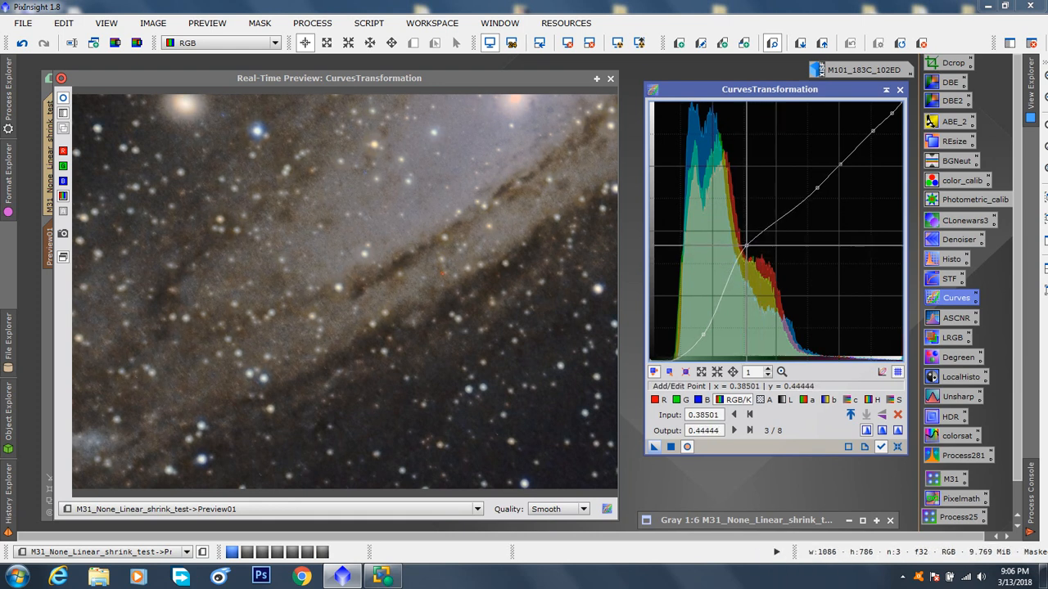
left_click(63, 99)
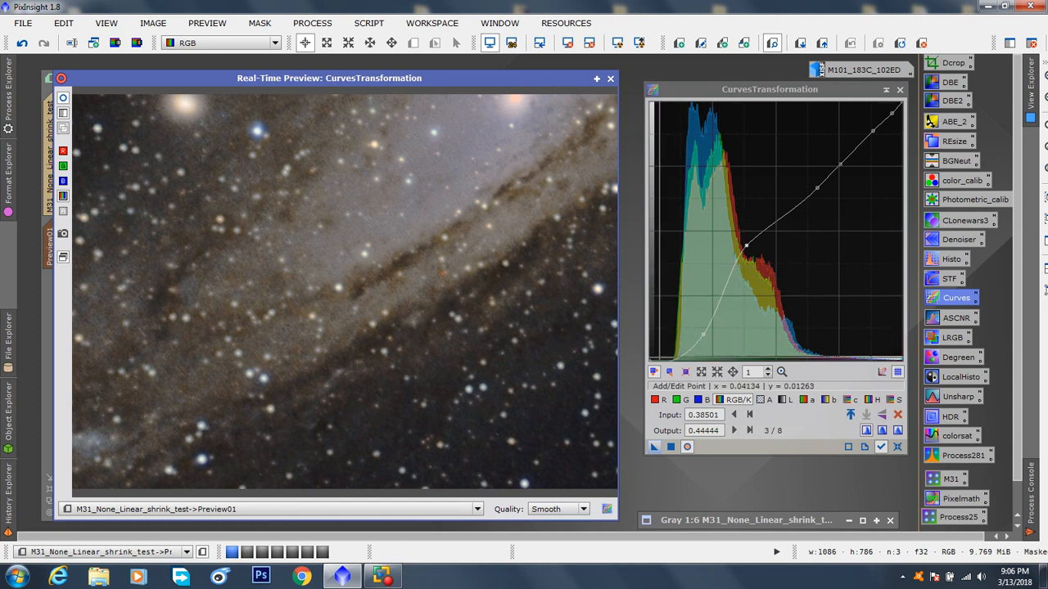
Step: Close the real-time preview, apply the contrast curve to the full M31 image, and compare it by undoing and redoing
left_click_drag(559, 79, 516, 127)
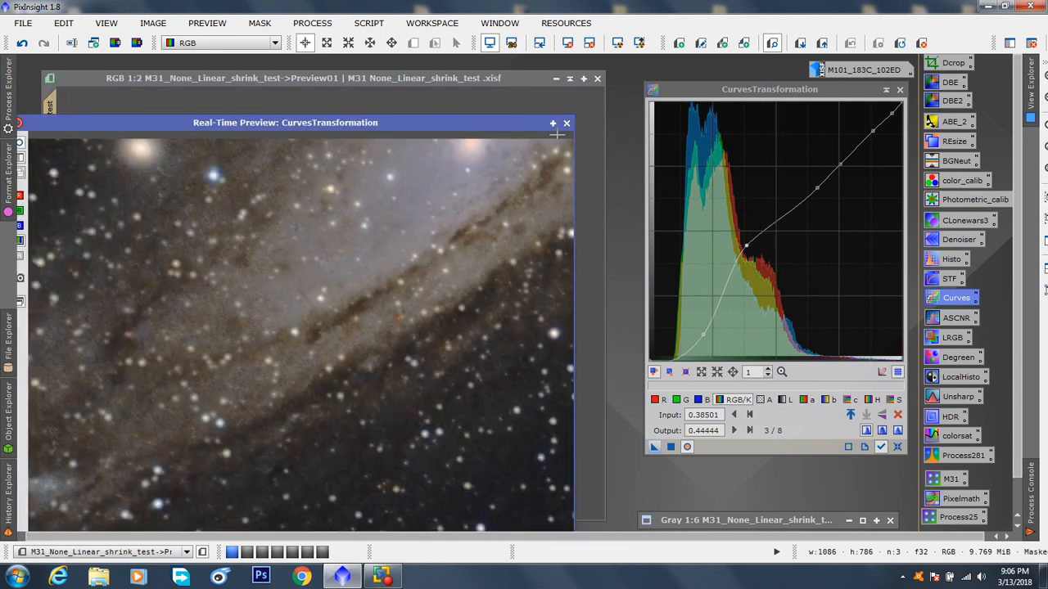
left_click(567, 124)
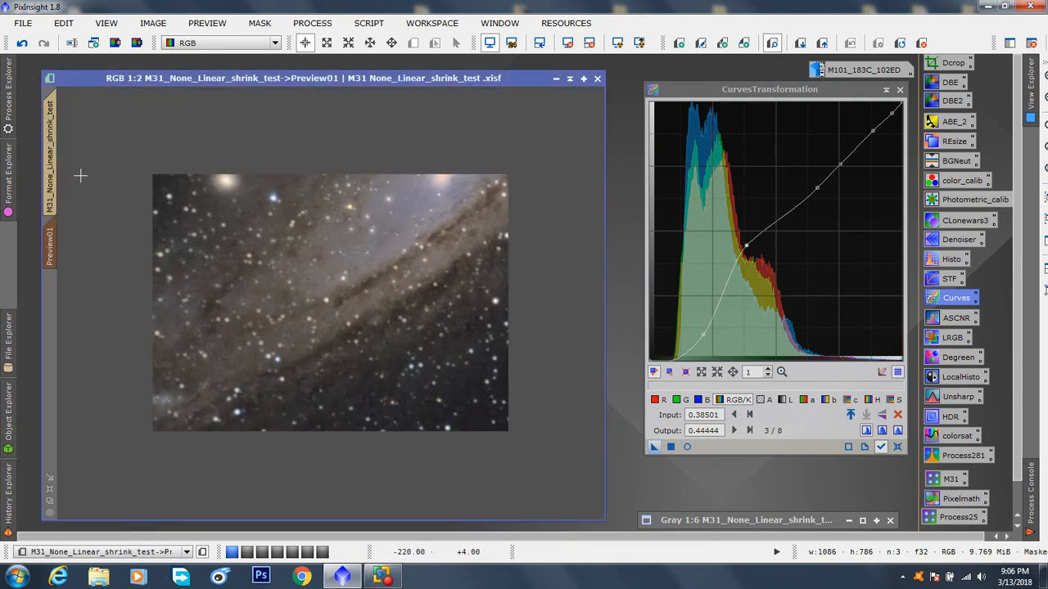
left_click(52, 171)
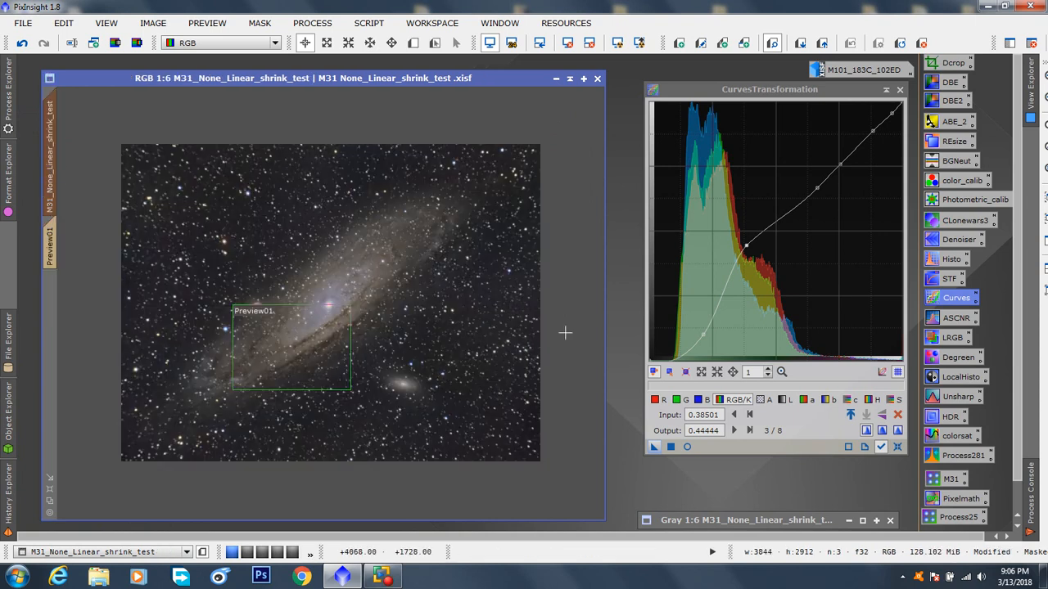
left_click_drag(654, 447, 357, 287)
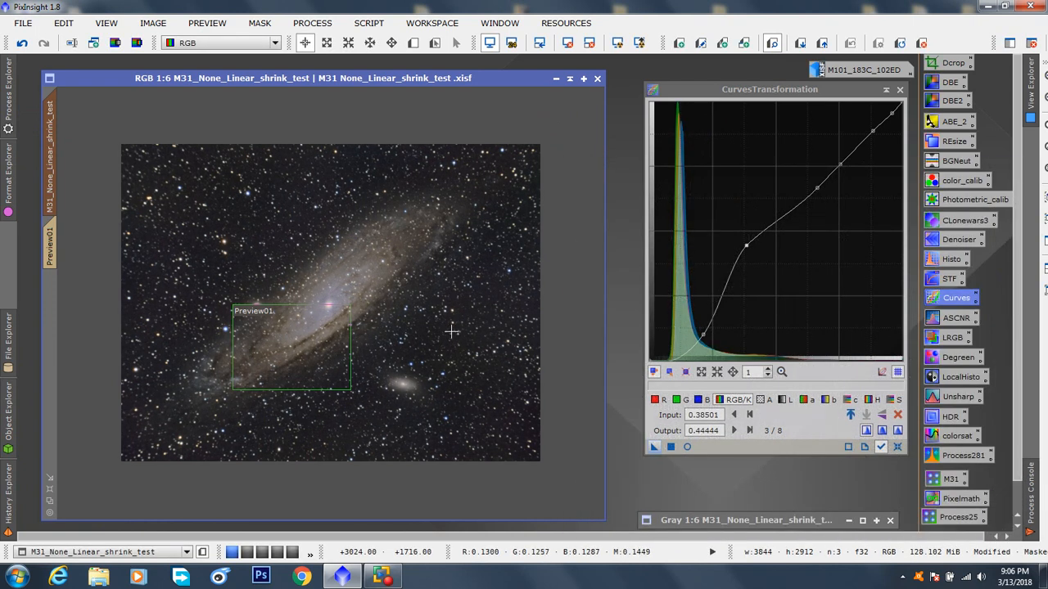
left_click(22, 46)
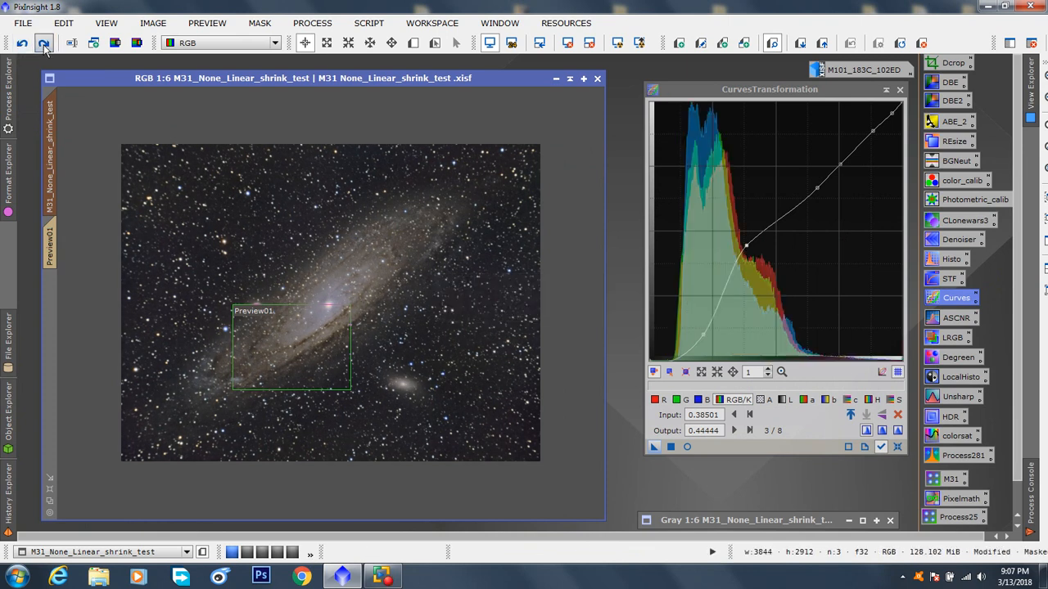
left_click(44, 46)
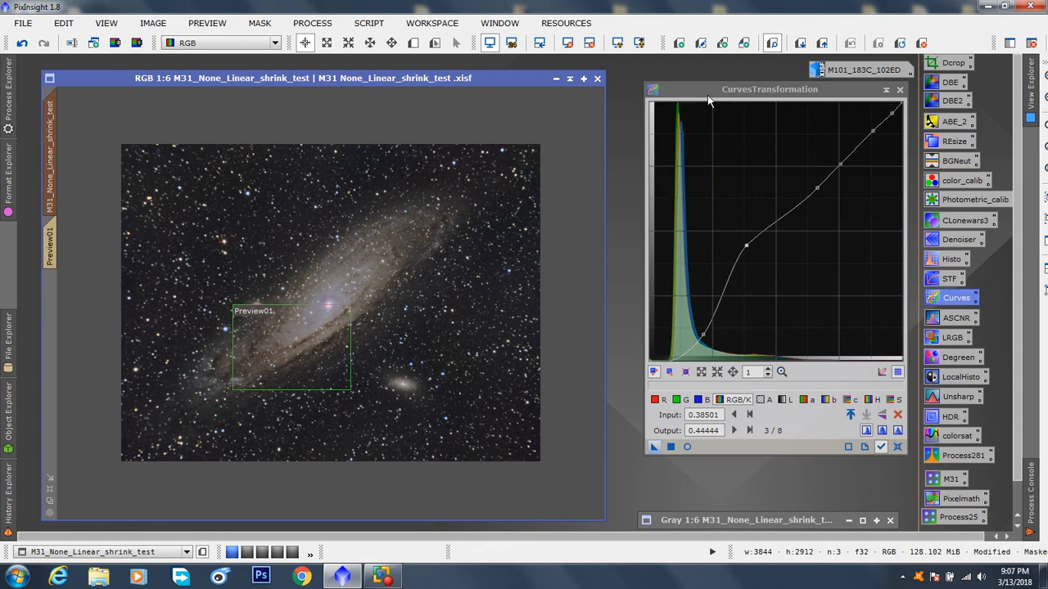
Step: Reset CurvesTransformation to defaults and reopen its real-time preview with the saturation curve selected
left_click(804, 423)
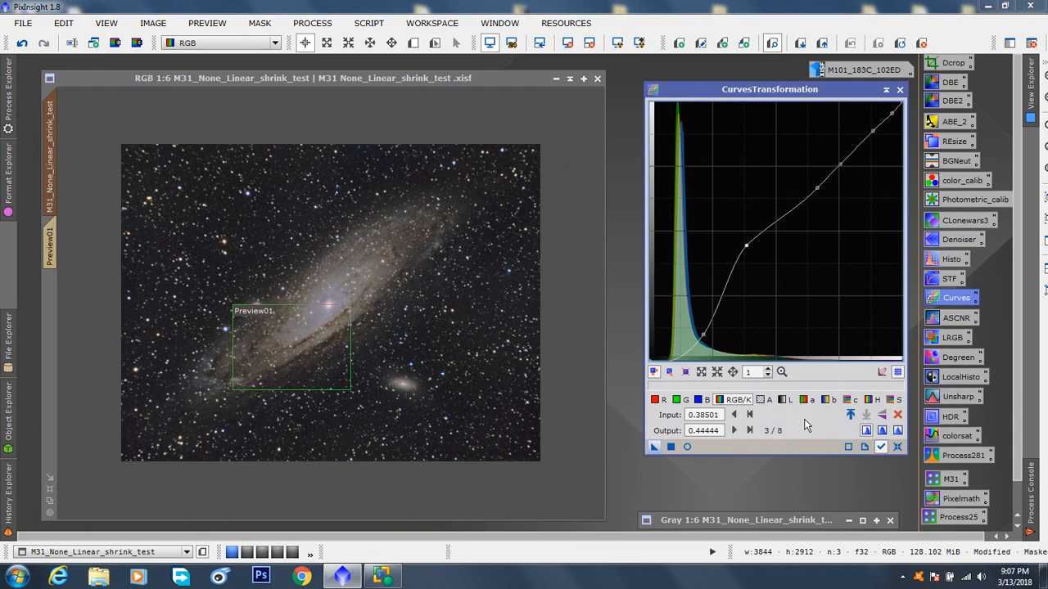
left_click(897, 447)
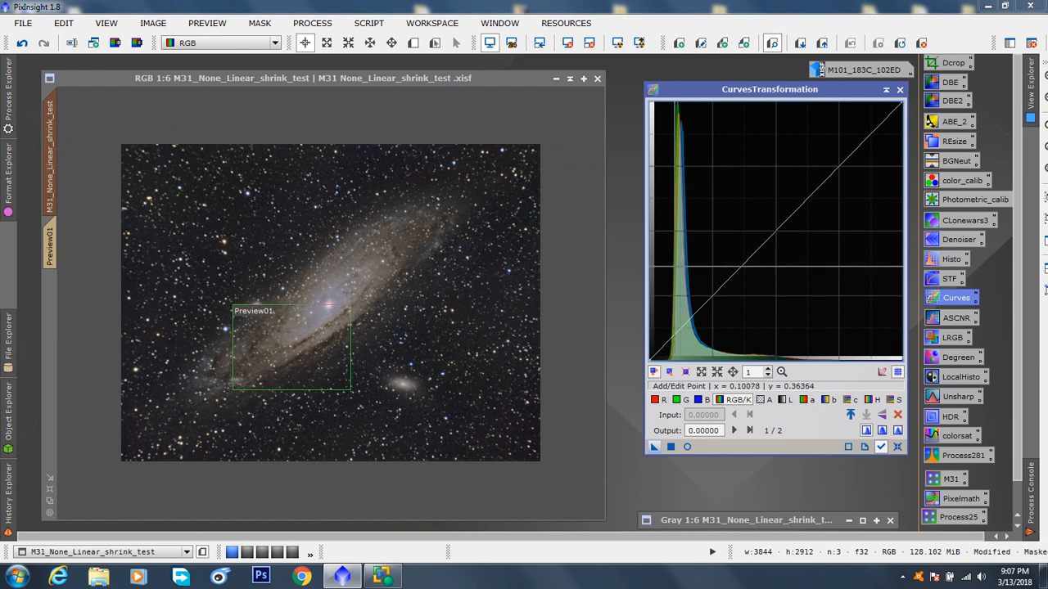
left_click(687, 447)
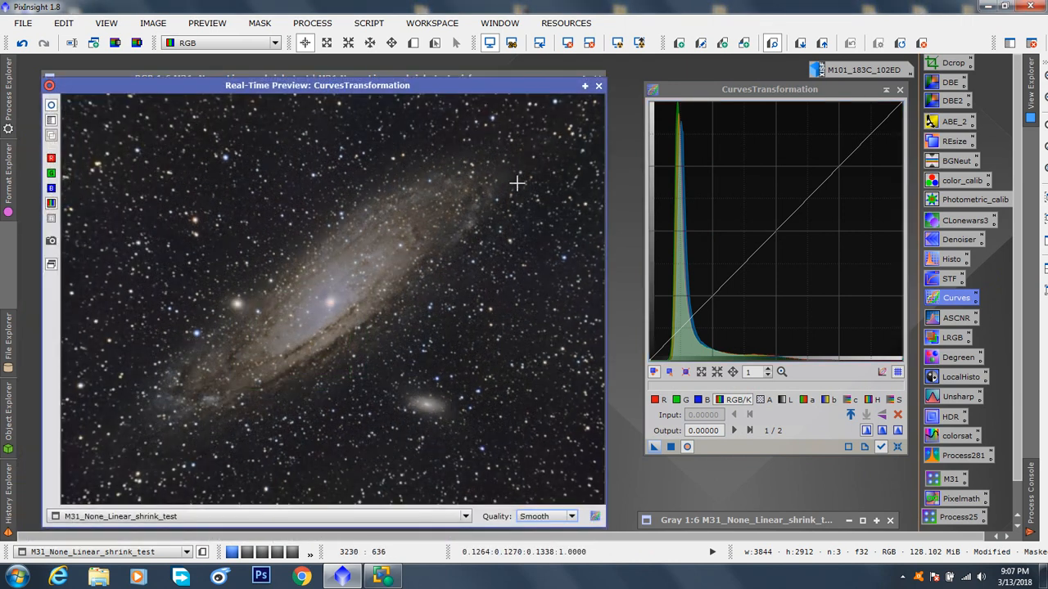
mouse_move(193, 88)
left_mouse_down()
mouse_move(320, 270)
mouse_move(360, 390)
mouse_move(270, 171)
mouse_move(222, 90)
mouse_move(196, 78)
left_mouse_up()
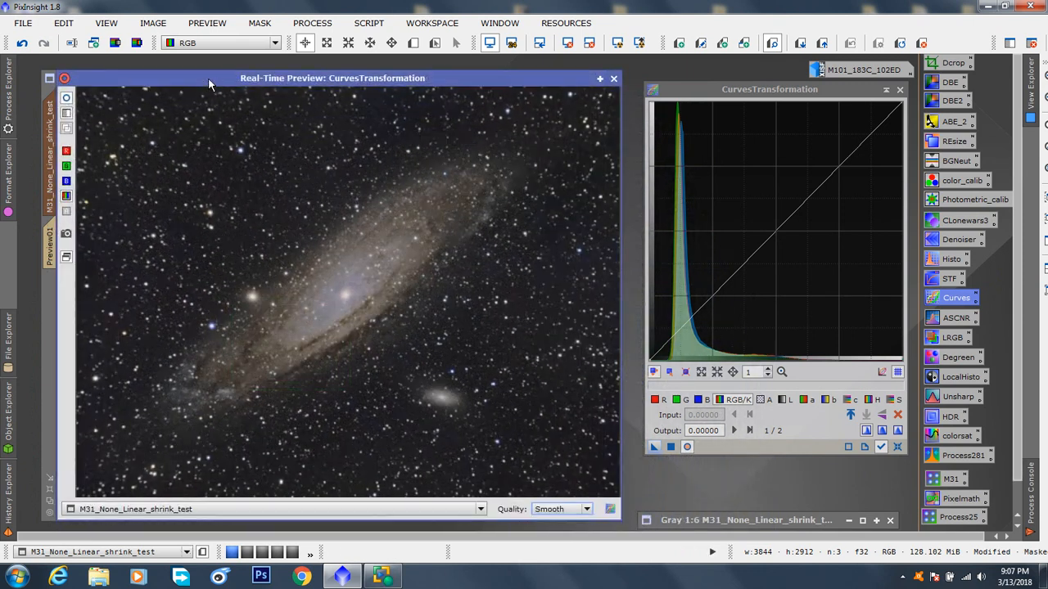
left_click(897, 400)
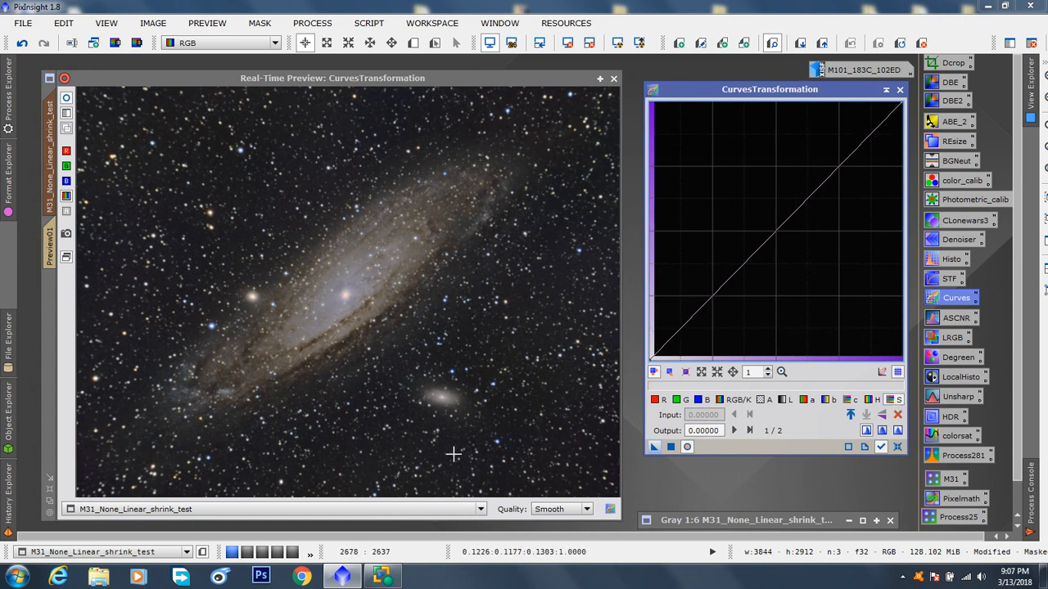
Step: Show the Preview01 view of M31_None_Linear_shrink_test in the real-time preview
left_click(481, 509)
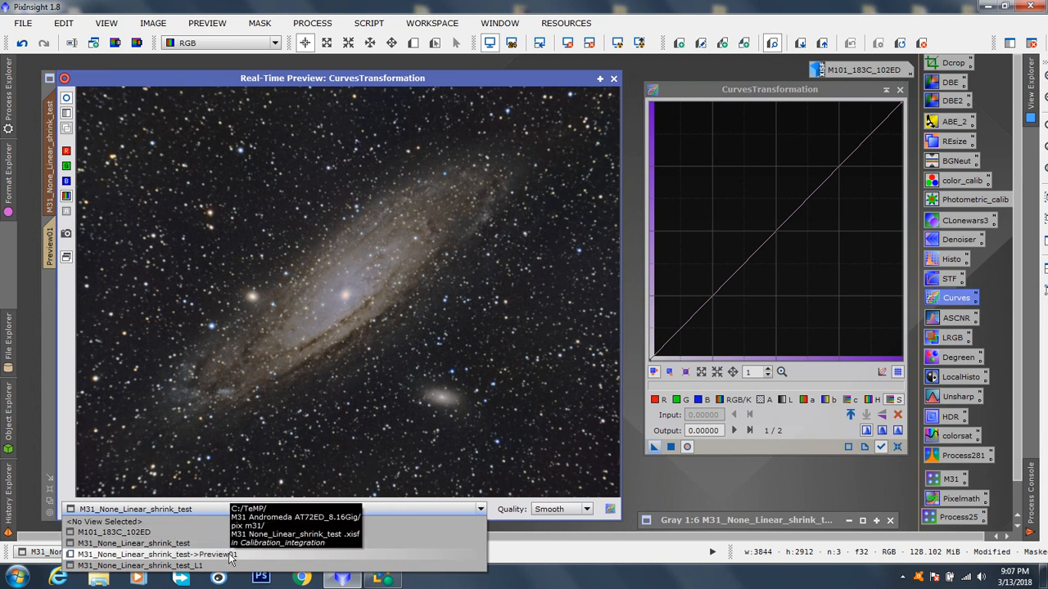
left_click(205, 555)
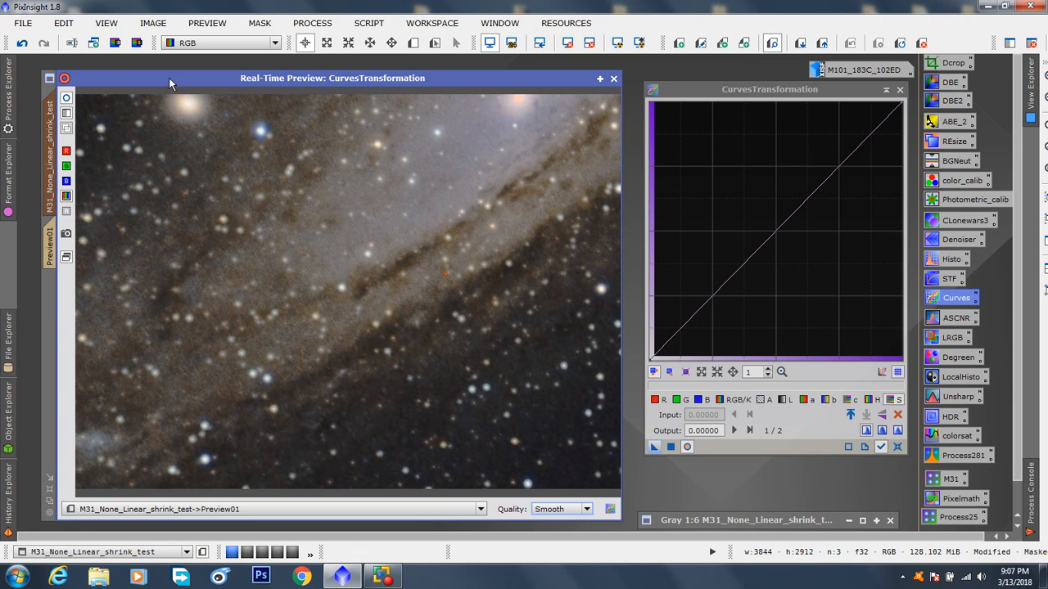
left_click_drag(168, 77, 174, 78)
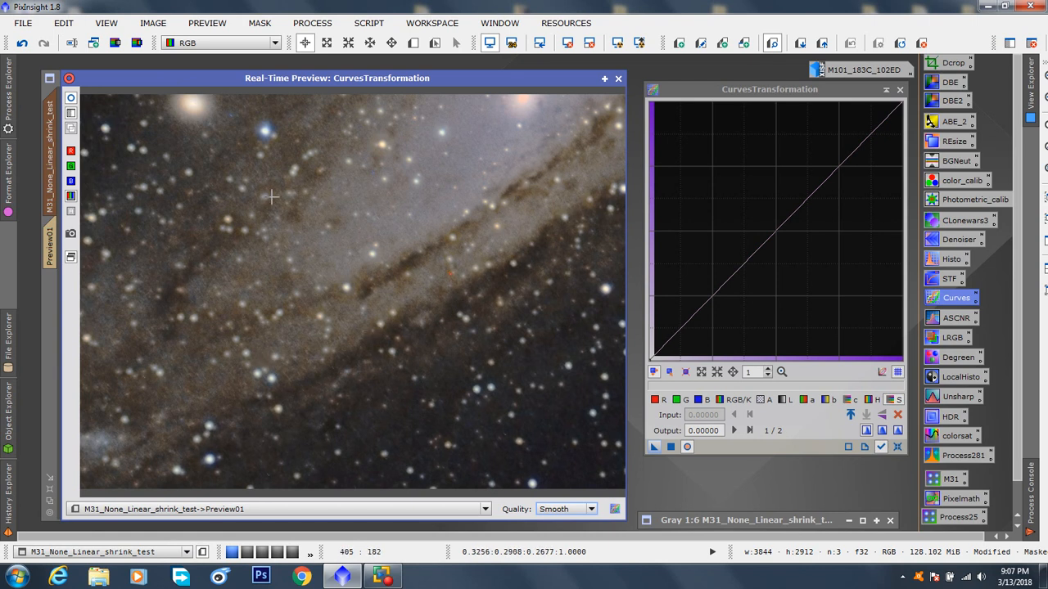
Step: Enlarge Preview01 in the main image to include the galaxy core, moving the real-time preview aside and back
left_click_drag(305, 78, 690, 202)
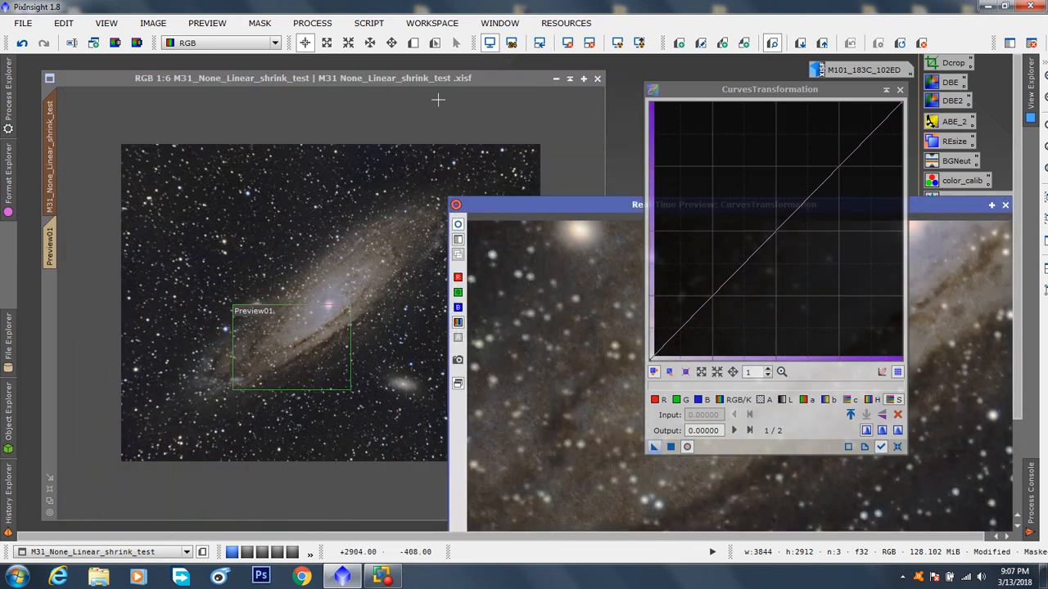
left_click(419, 79)
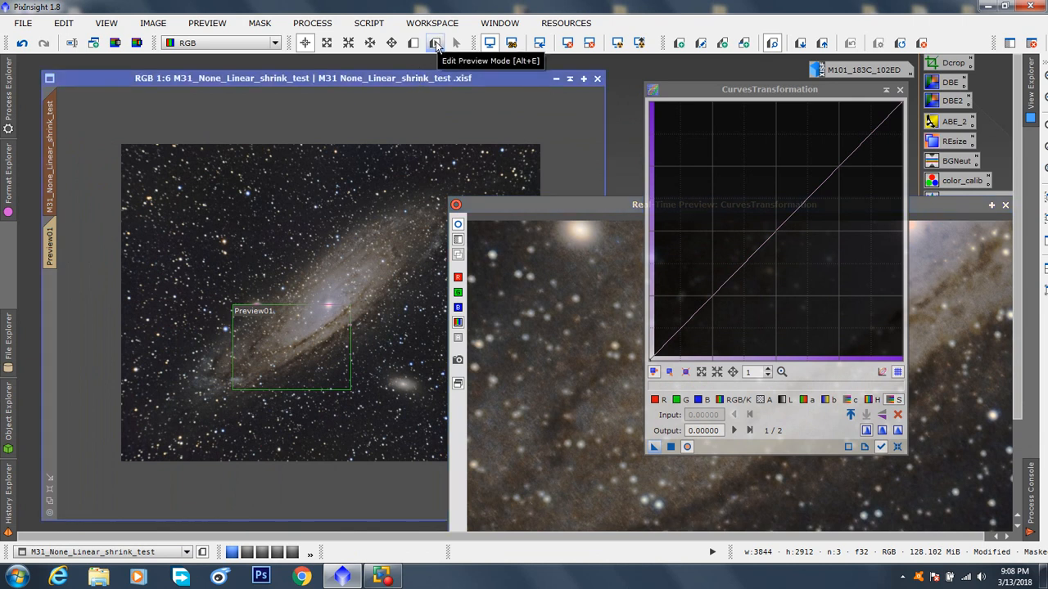
left_click(436, 45)
left_click_drag(351, 304, 403, 232)
left_click_drag(555, 206, 144, 86)
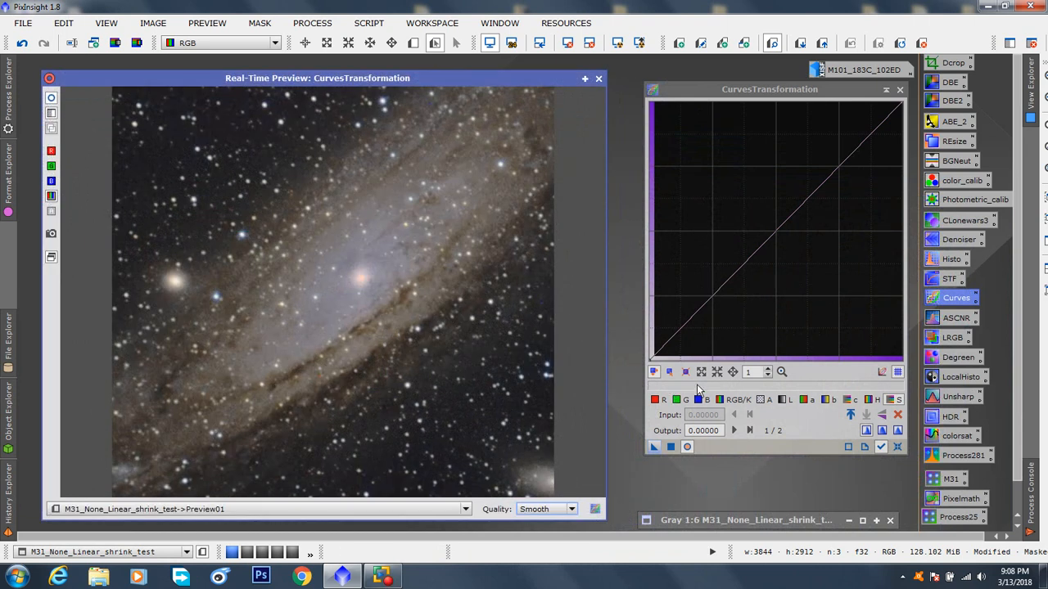
Step: Try desaturating with a saturation curve point at input 0.41085, output 0.05556, compare, and return it to the diagonal
left_click(896, 403)
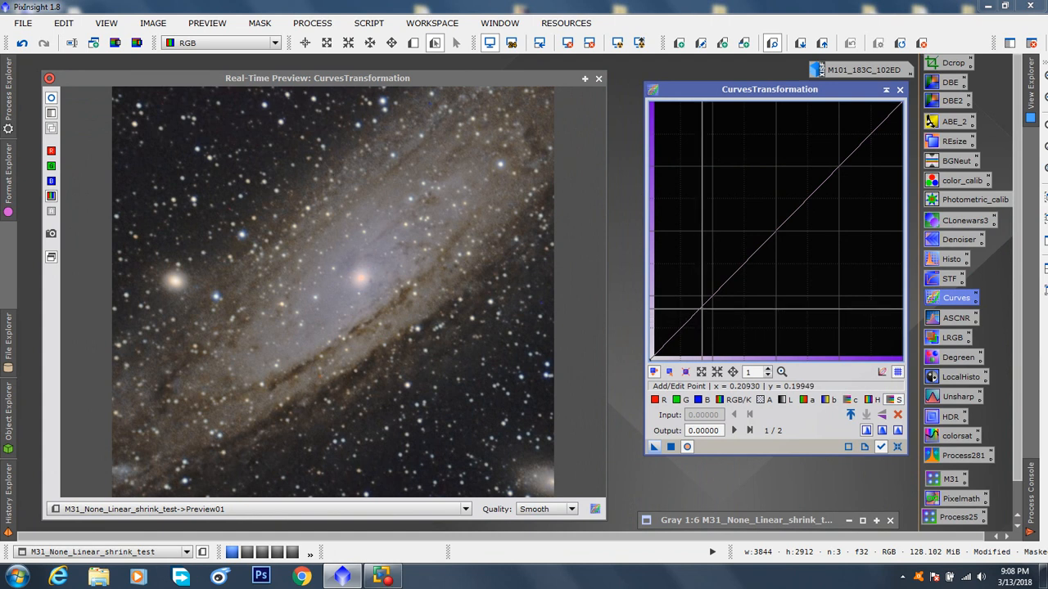
left_click_drag(712, 298, 753, 347)
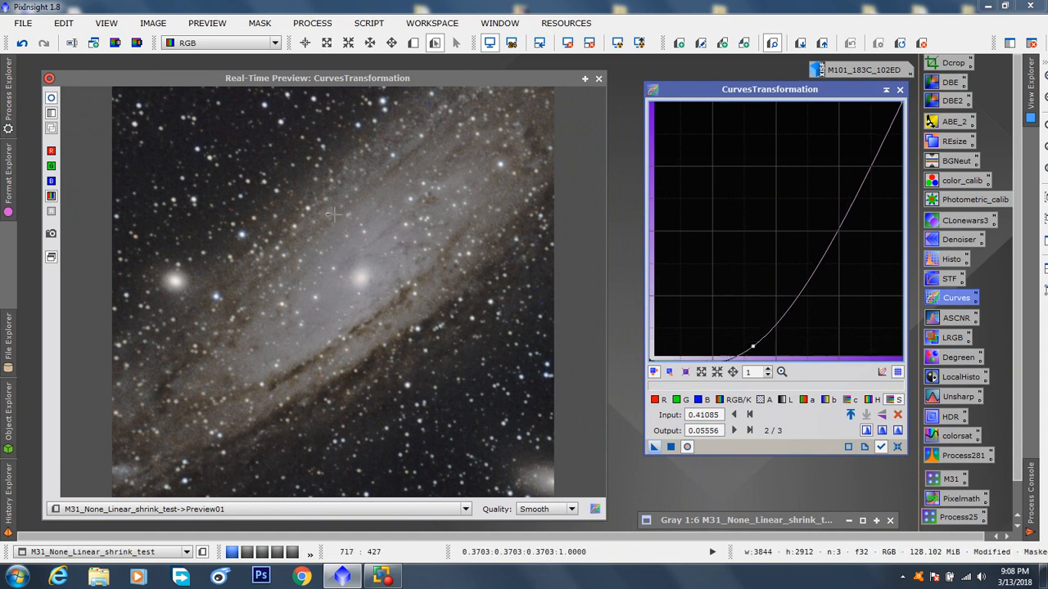
left_click(51, 98)
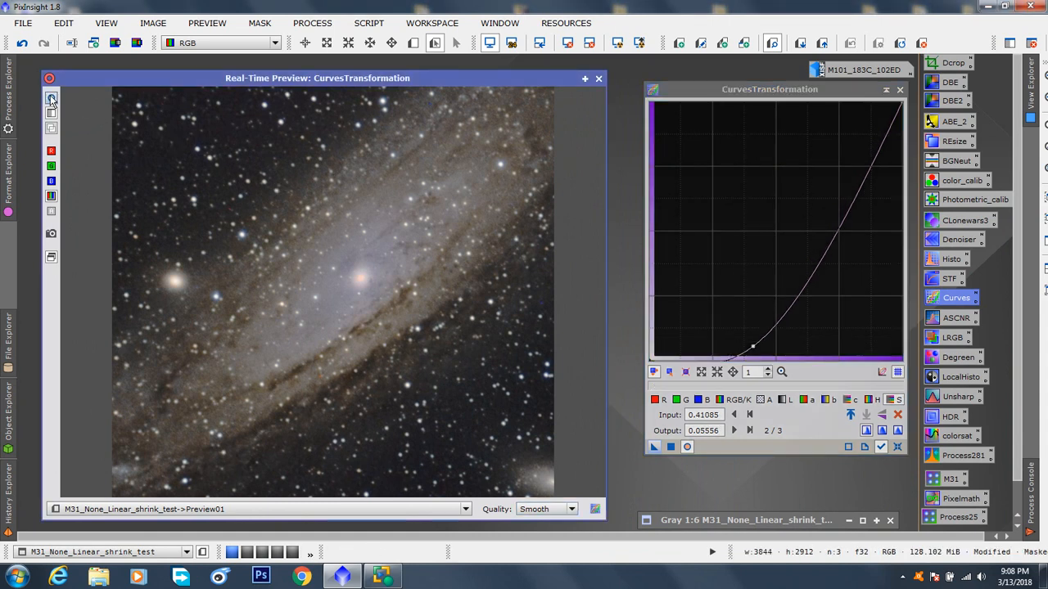
left_click_drag(753, 347, 713, 295)
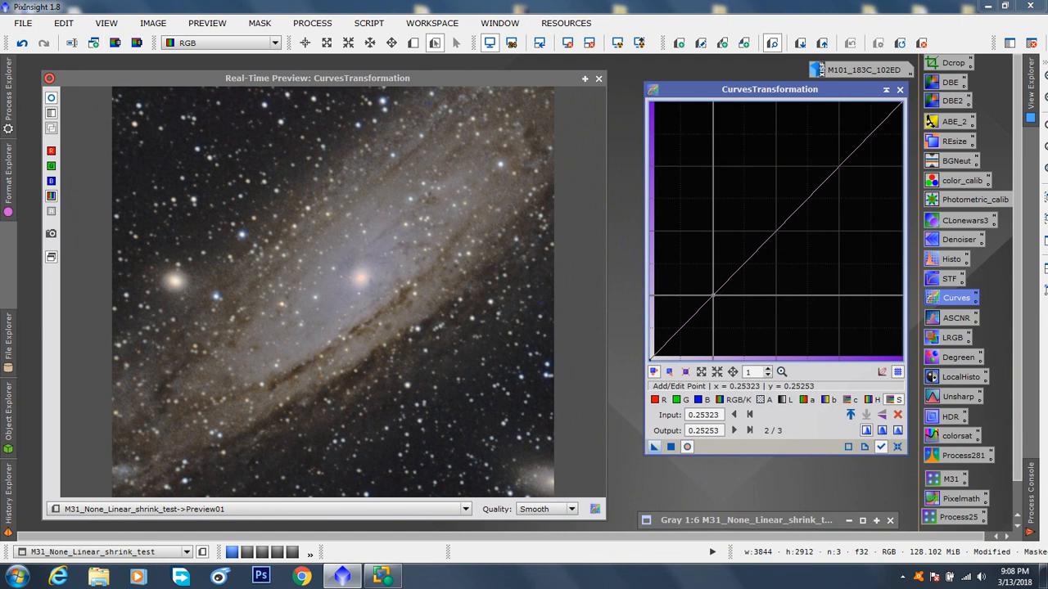
Step: Raise the saturation curve point to input 0.16021, output 0.37374 and compare the preview before and after
left_click_drag(713, 295, 691, 263)
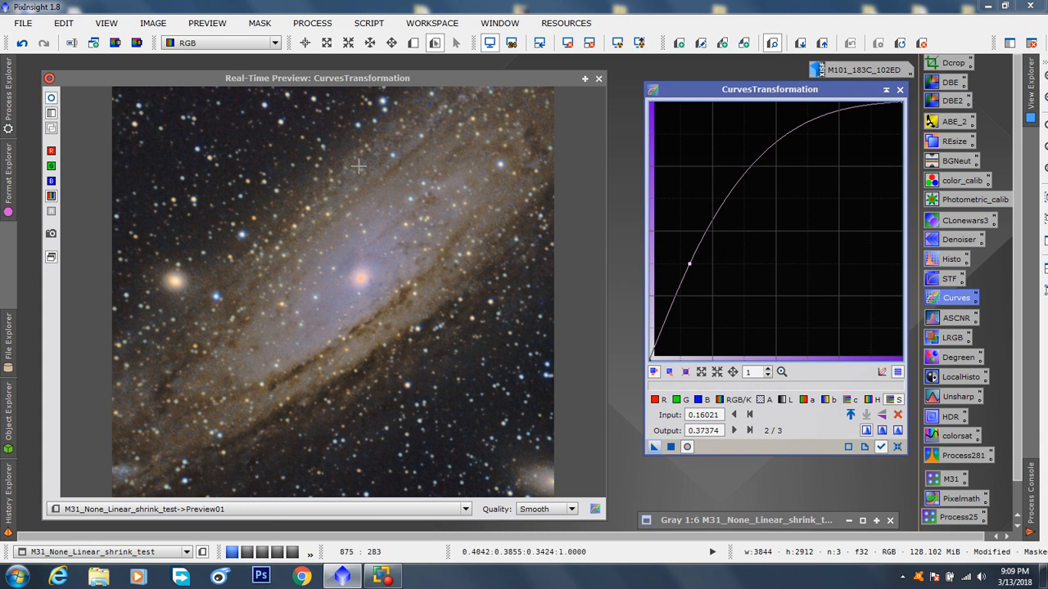
mouse_move(266, 74)
left_mouse_down()
mouse_move(295, 34)
mouse_move(466, 433)
mouse_move(273, 73)
left_mouse_up()
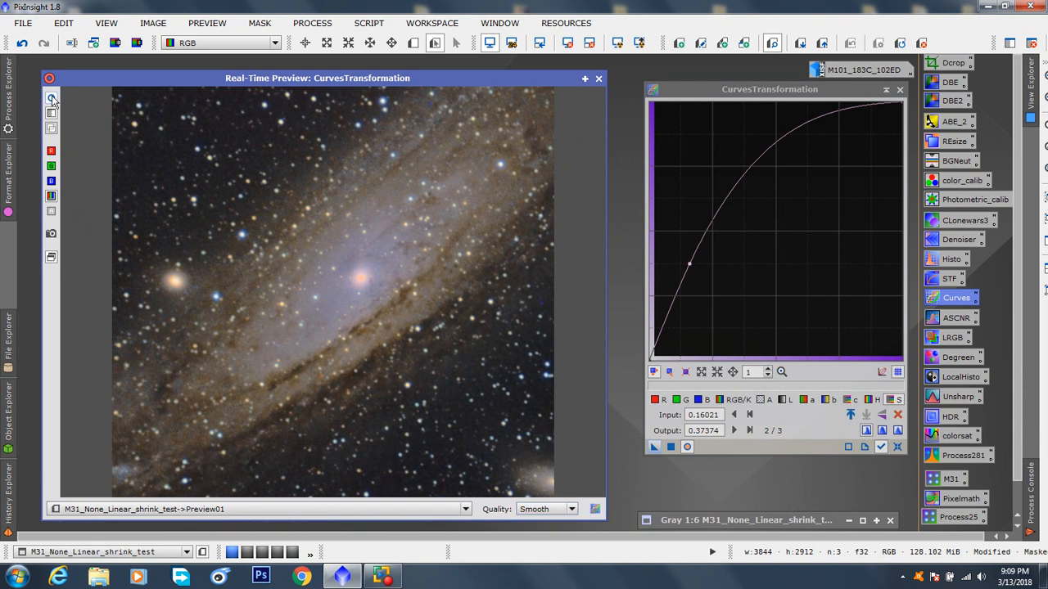
left_click(52, 99)
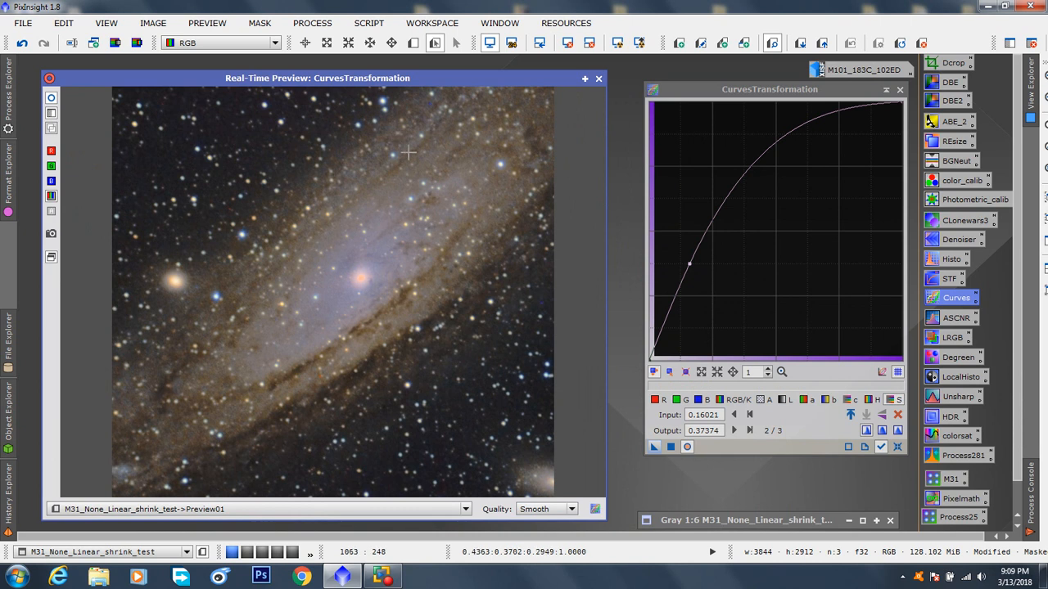
Step: Close the real-time preview, apply the saturation curve to the full M31 image, and fit its window to the image
left_click(598, 79)
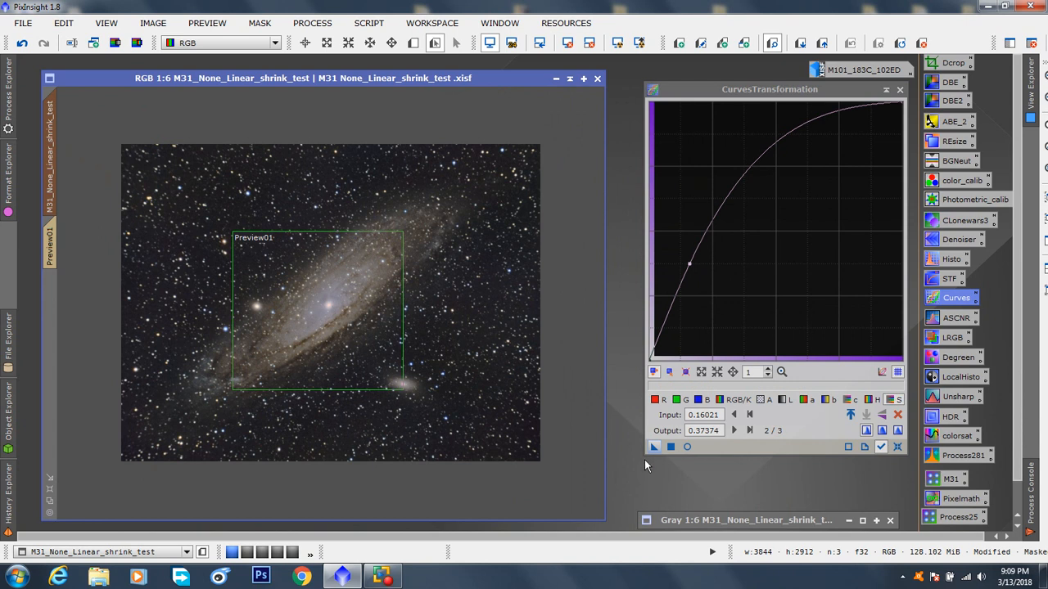
left_click_drag(653, 448, 413, 309)
left_click(48, 503)
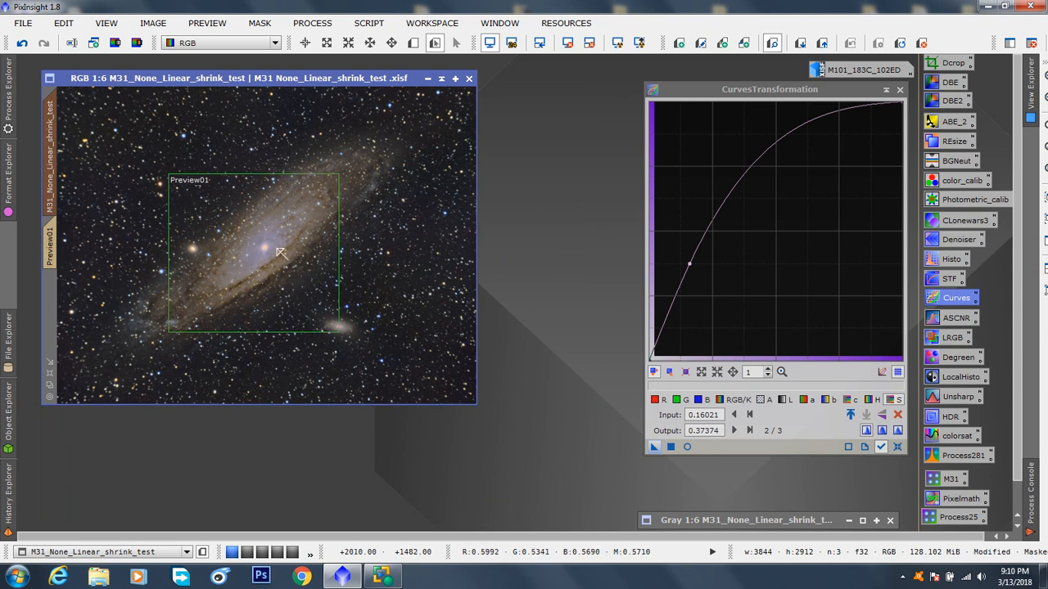
Step: Reset and close CurvesTransformation, and reposition and enlarge the M31 image window
left_click(898, 446)
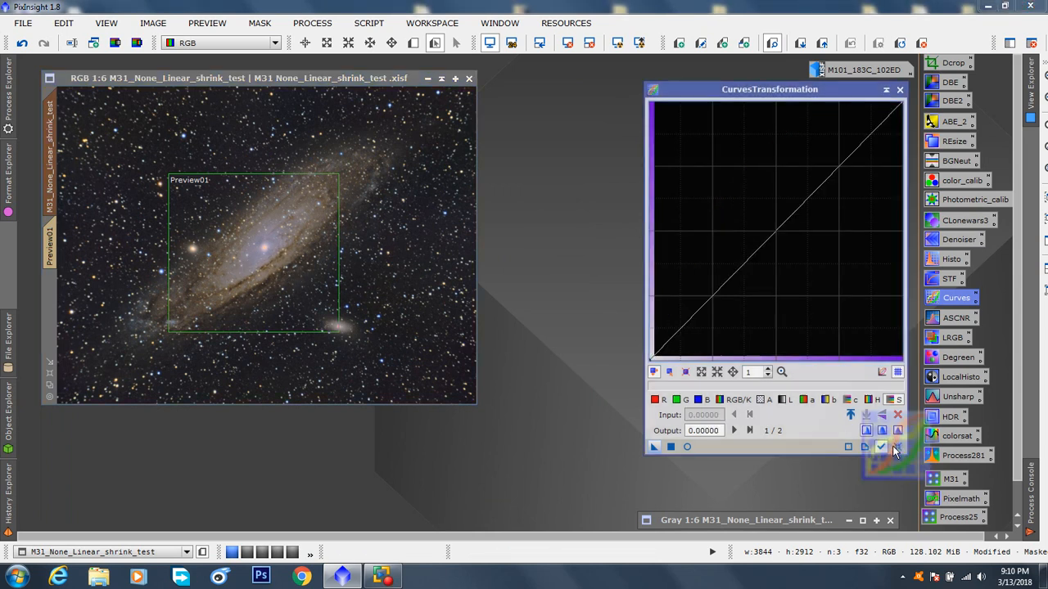
left_click(900, 90)
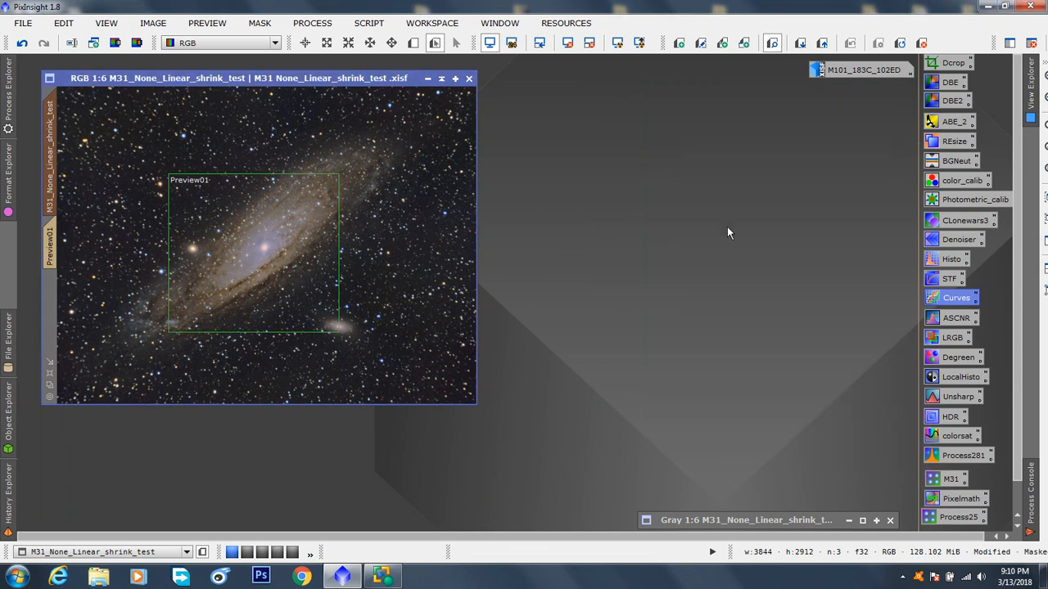
left_click_drag(323, 80, 358, 85)
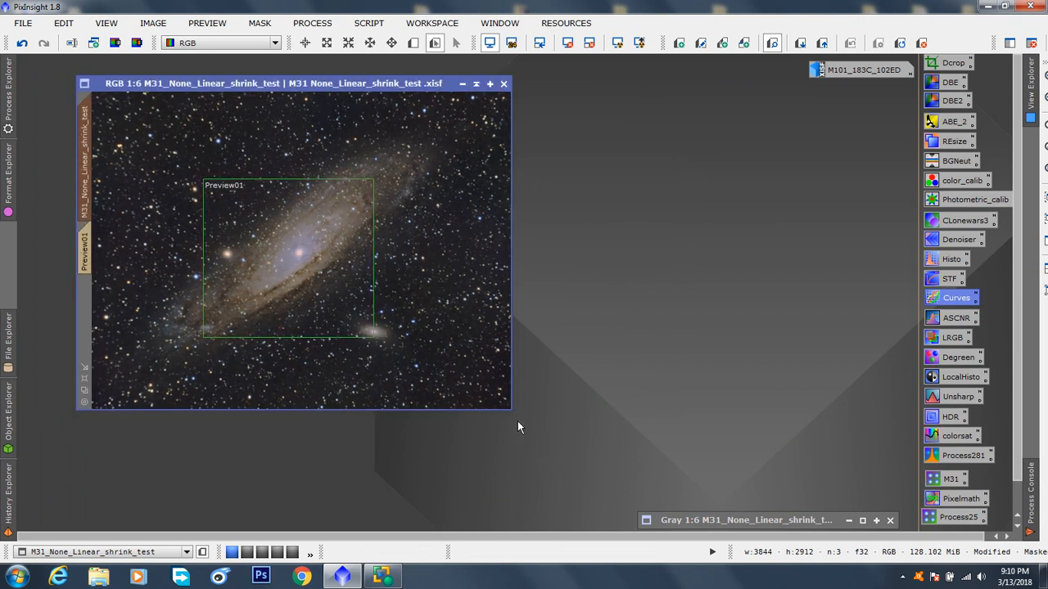
left_click_drag(508, 410, 604, 511)
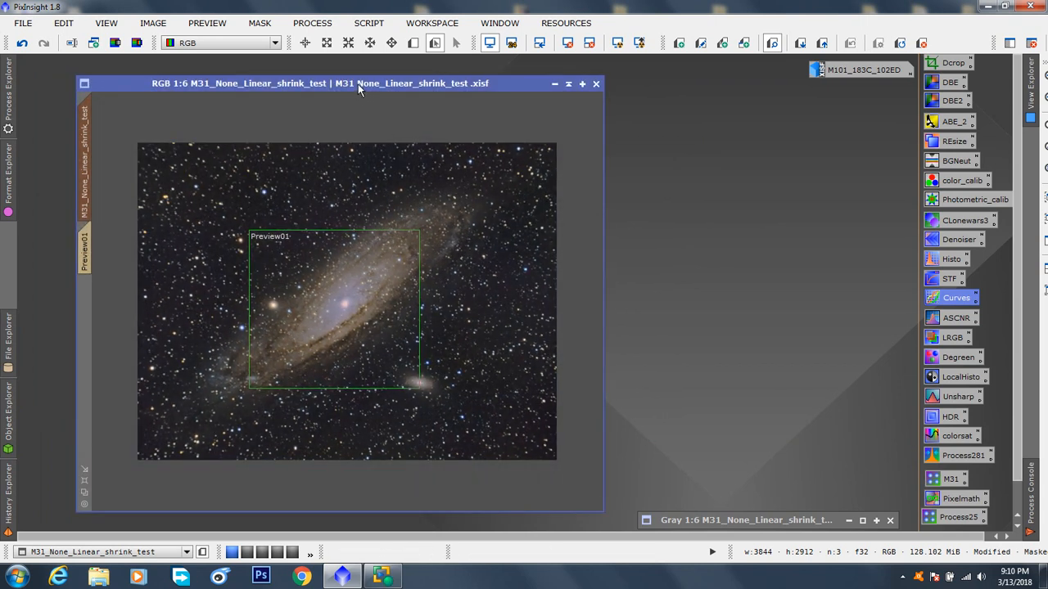
Step: Move the M31 image window, toggle its mask overlay to check the protected areas, and fit the window to the image
left_click_drag(358, 83, 325, 79)
key("ctrl+k")
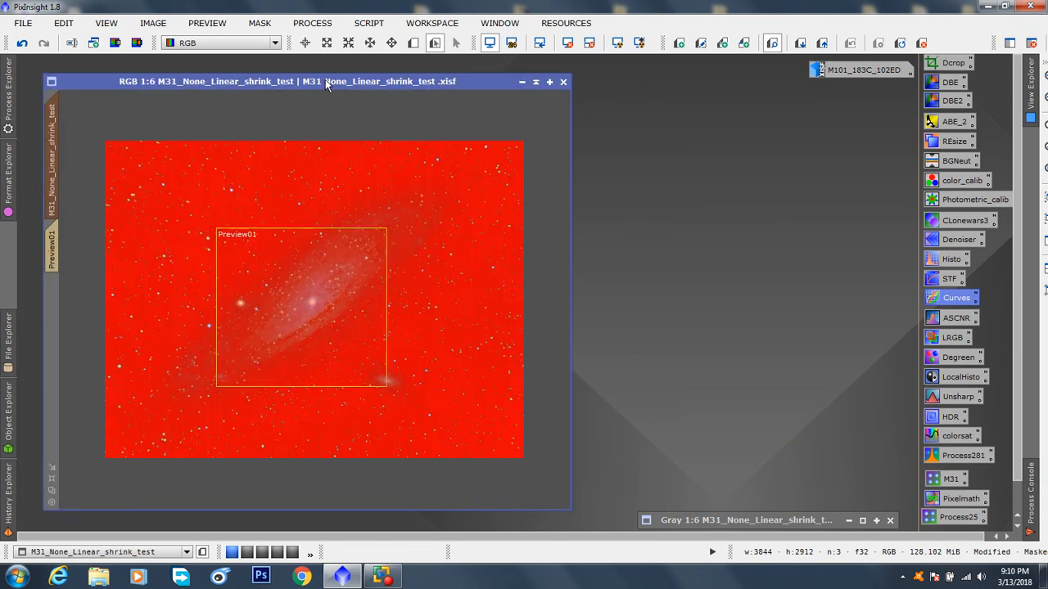
key("ctrl+k")
key("ctrl+k")
key("ctrl+k")
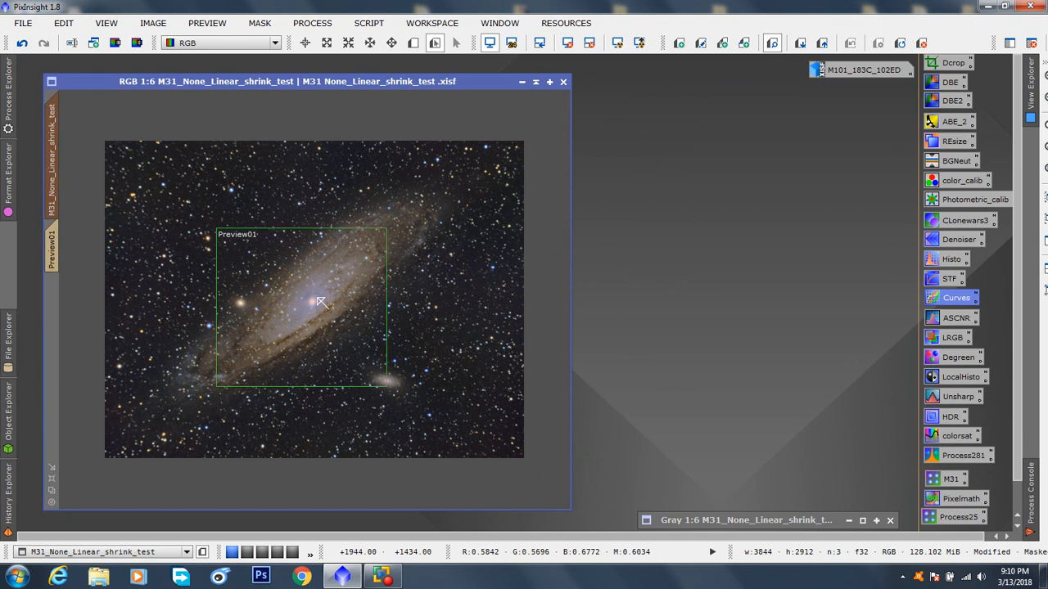
left_click(52, 479)
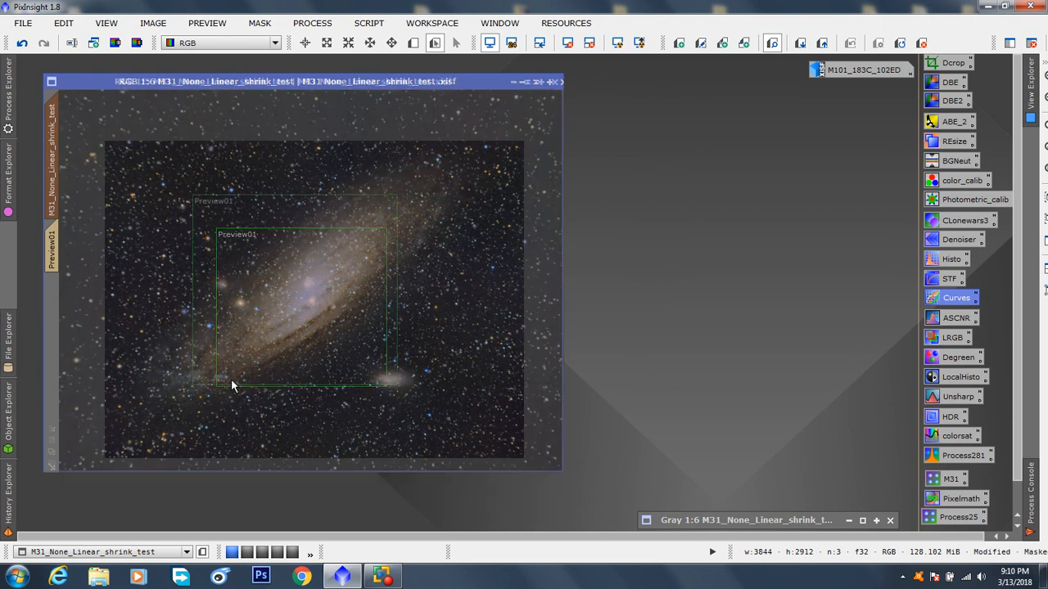
Step: Invert the mask on the M31 image, and show and hide its overlay to check the inversion
left_click(258, 25)
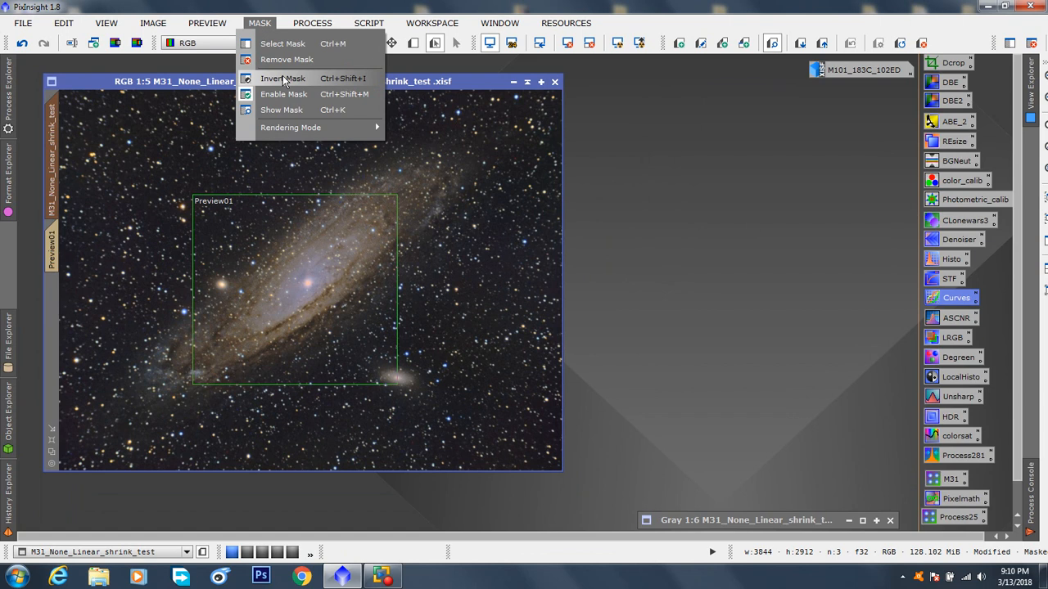
left_click(282, 78)
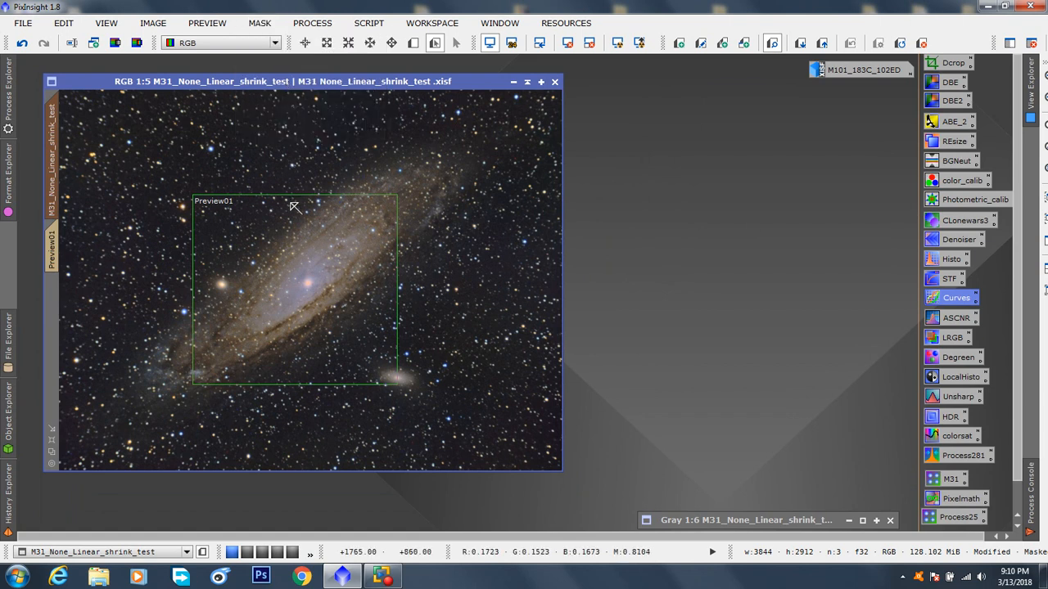
key("ctrl+k")
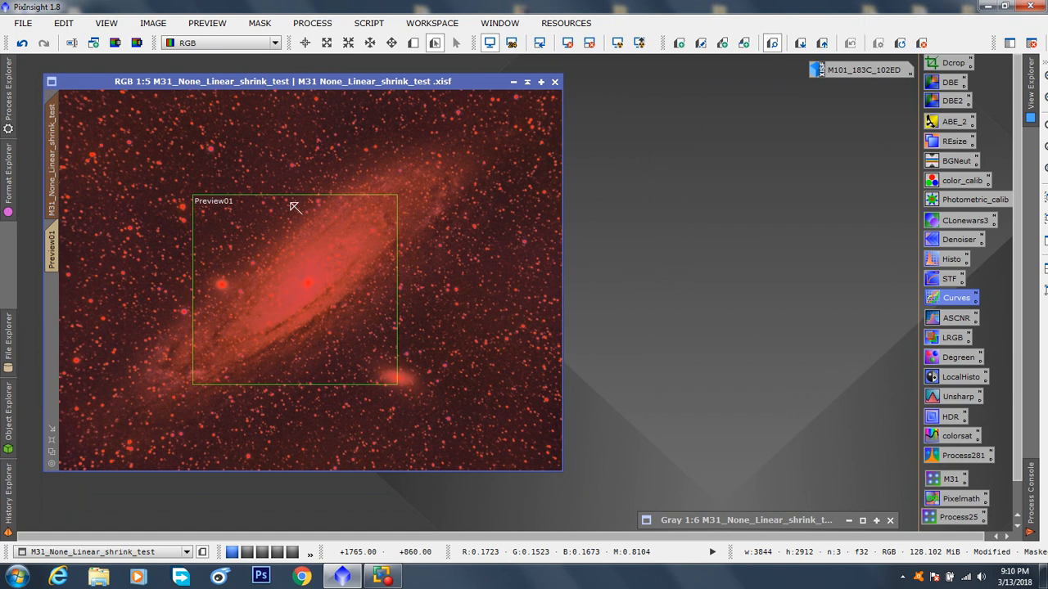
key("ctrl+k")
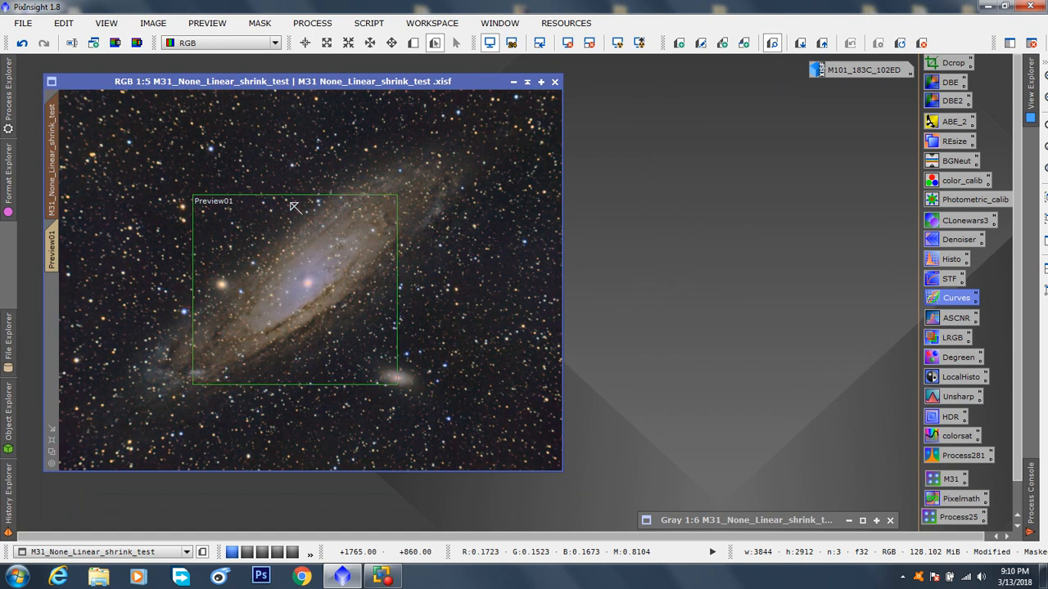
Step: Shrink Preview01 and move it over the background sky beside the small companion galaxy, and view it at 1:1
left_click(434, 46)
left_click_drag(307, 273, 462, 340)
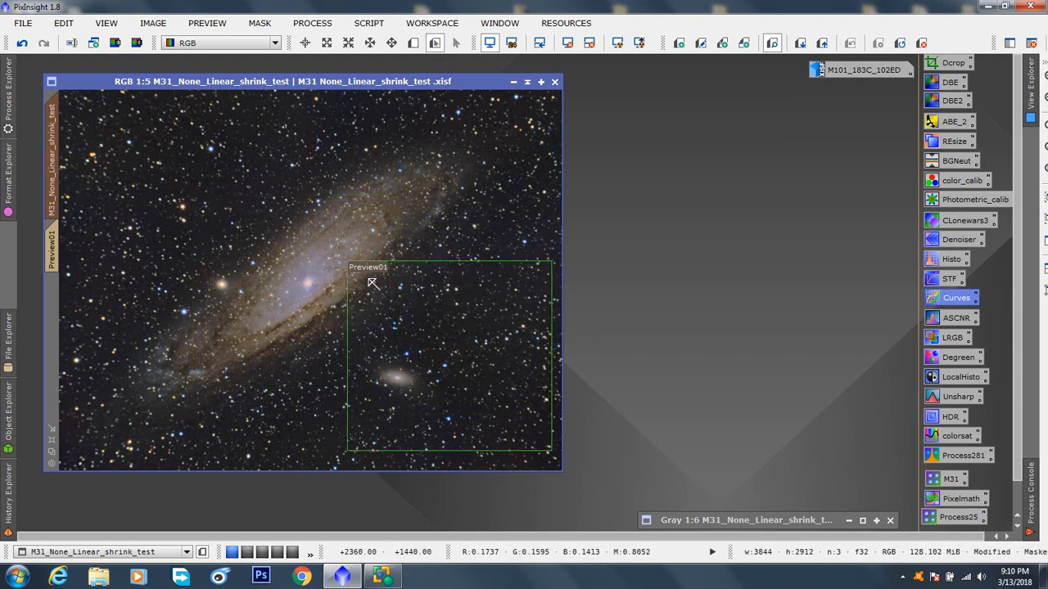
left_click_drag(348, 262, 451, 386)
left_click_drag(504, 421, 446, 379)
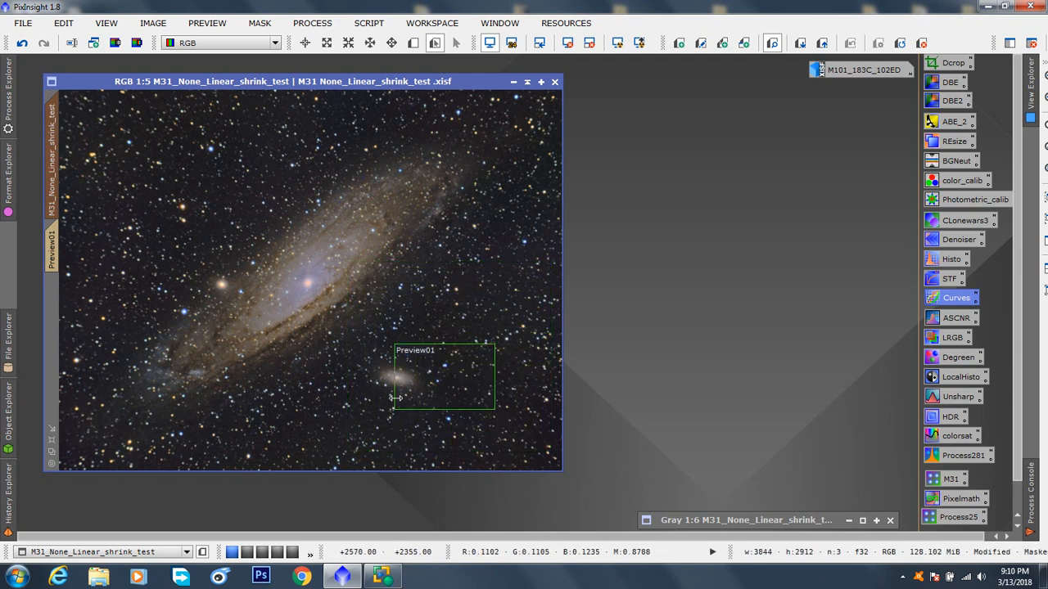
left_click(52, 253)
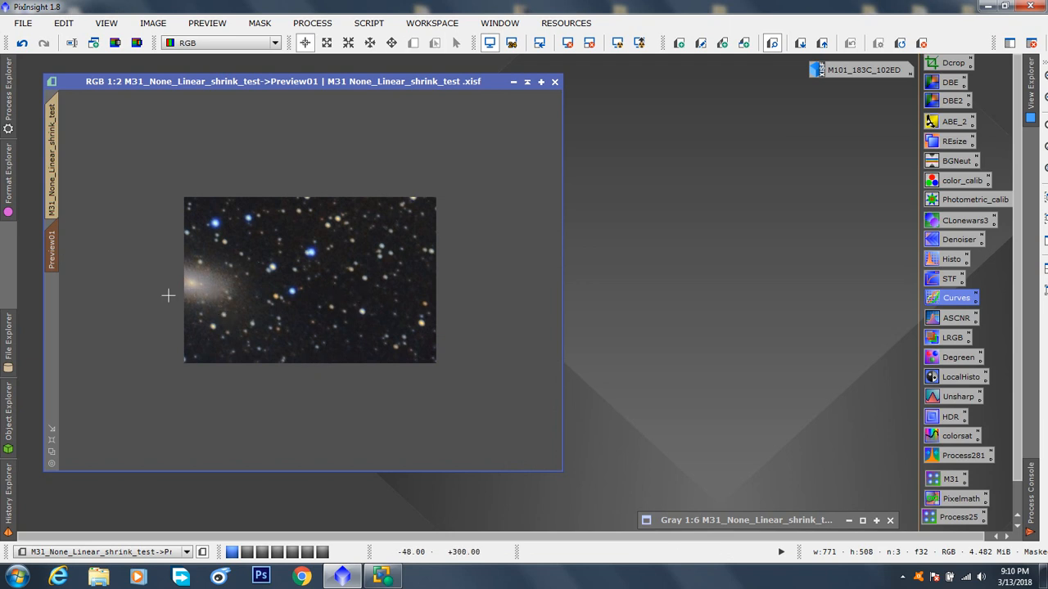
scroll(240, 326, "up", 1)
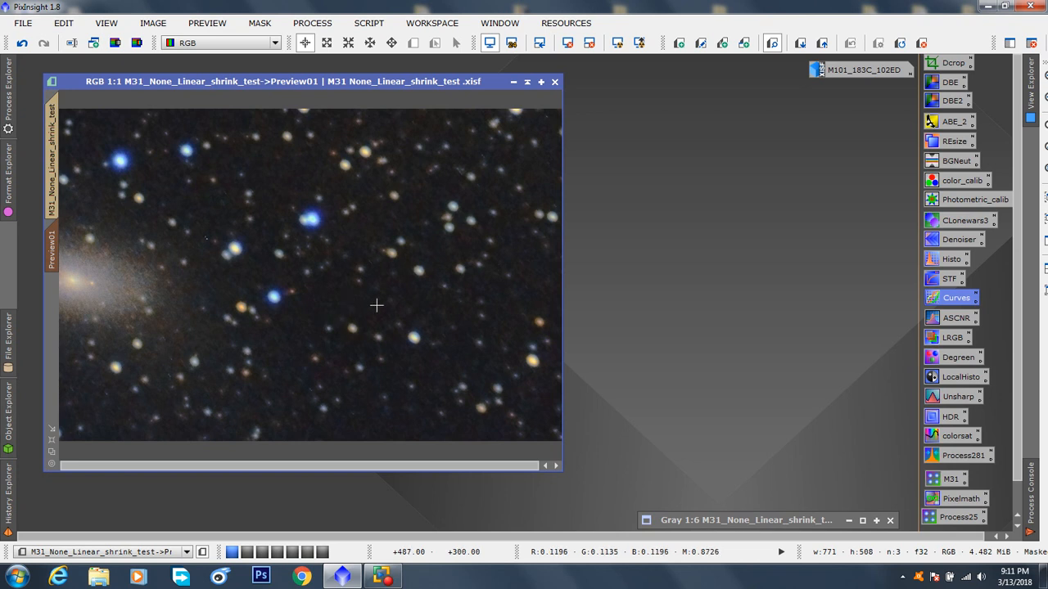
Step: Open HistogramTransformation with a real-time preview of Preview01, and arrange the two windows side by side
double_click(946, 260)
left_click_drag(685, 123, 713, 24)
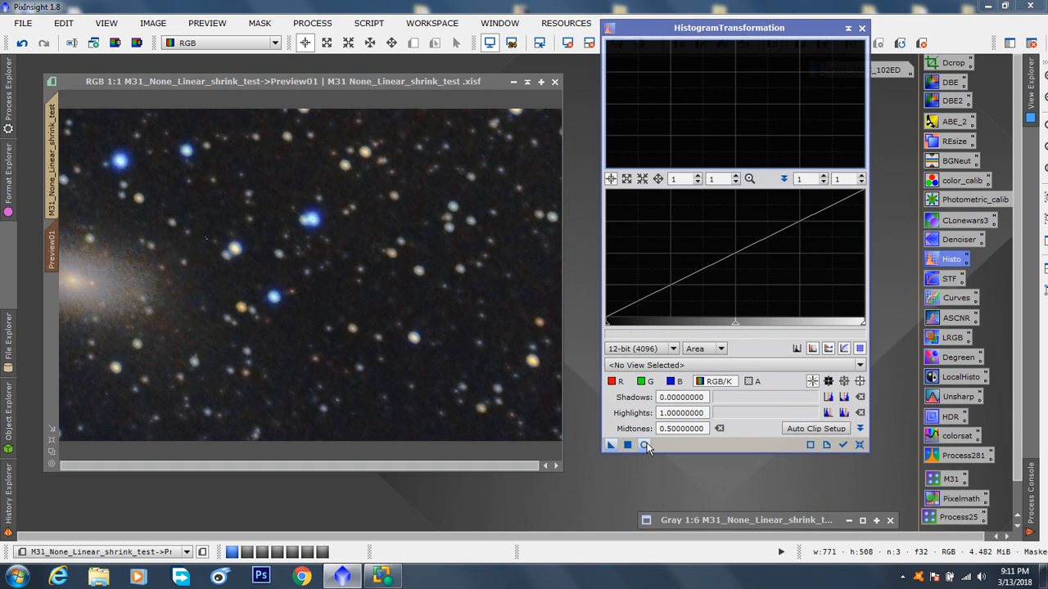
left_click(645, 446)
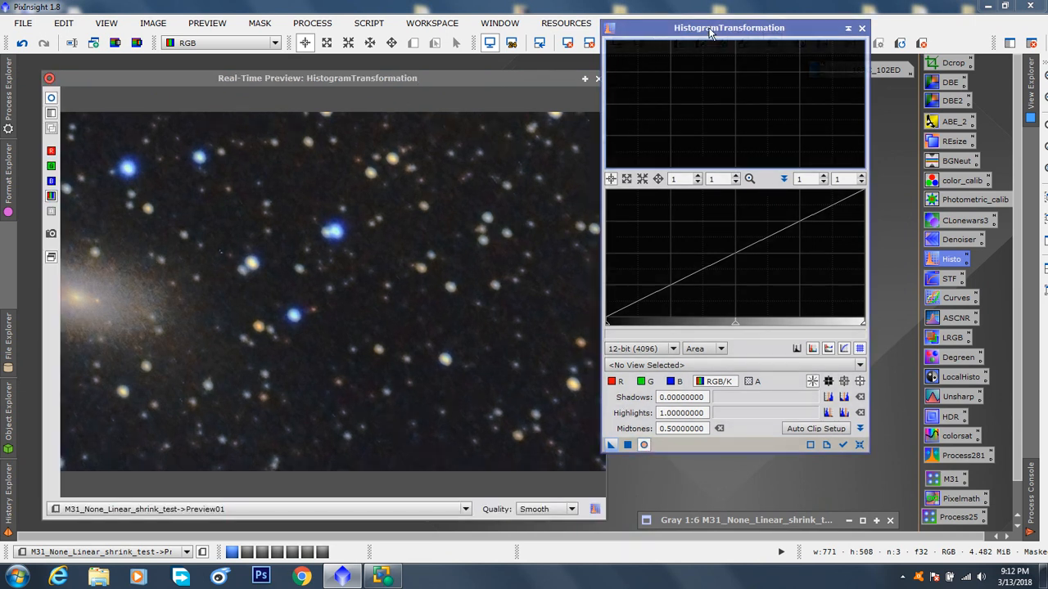
left_click_drag(712, 33, 794, 64)
left_click_drag(464, 78, 483, 27)
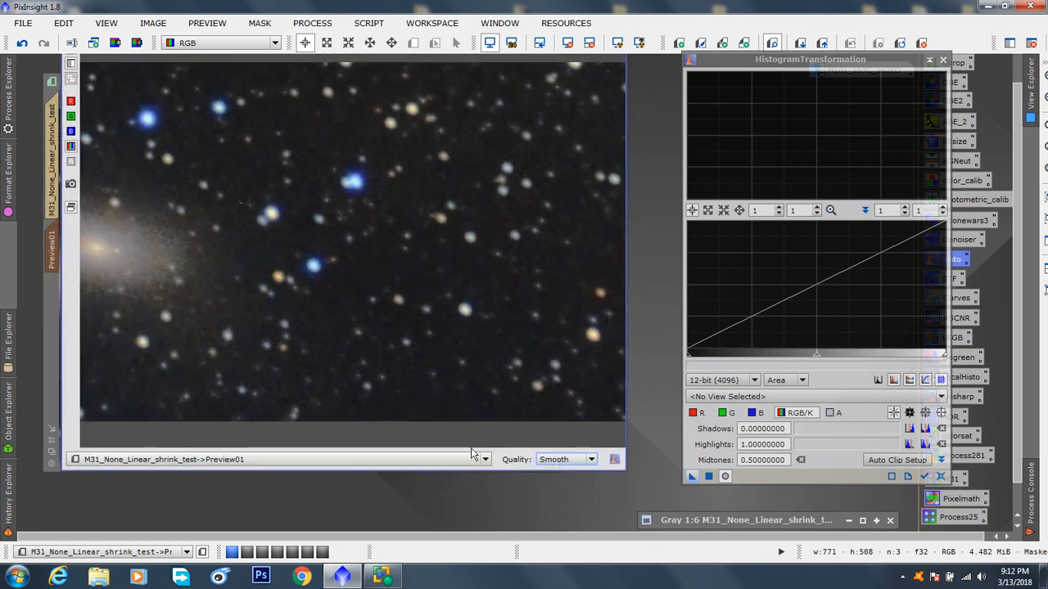
Step: View the full M31_None_Linear_shrink_test image in the real-time preview, and return the preview to Preview01
left_click(306, 459)
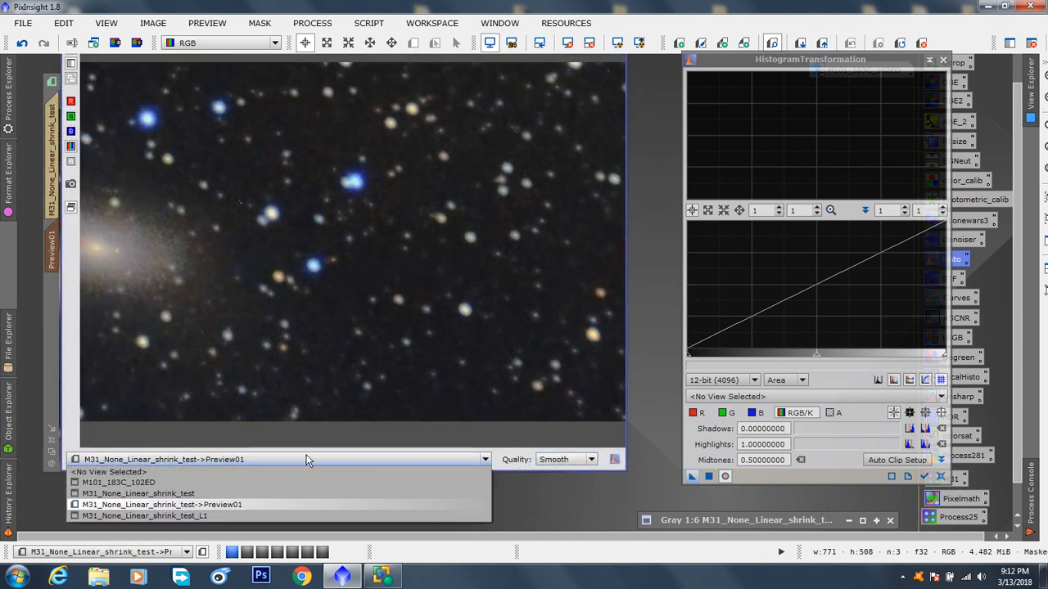
left_click(184, 493)
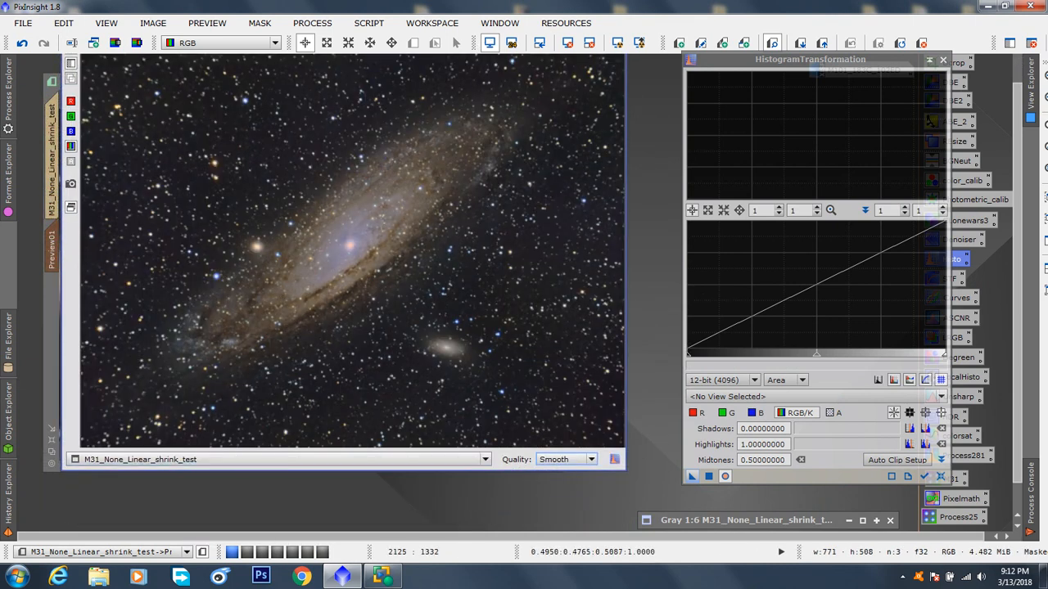
left_click(485, 459)
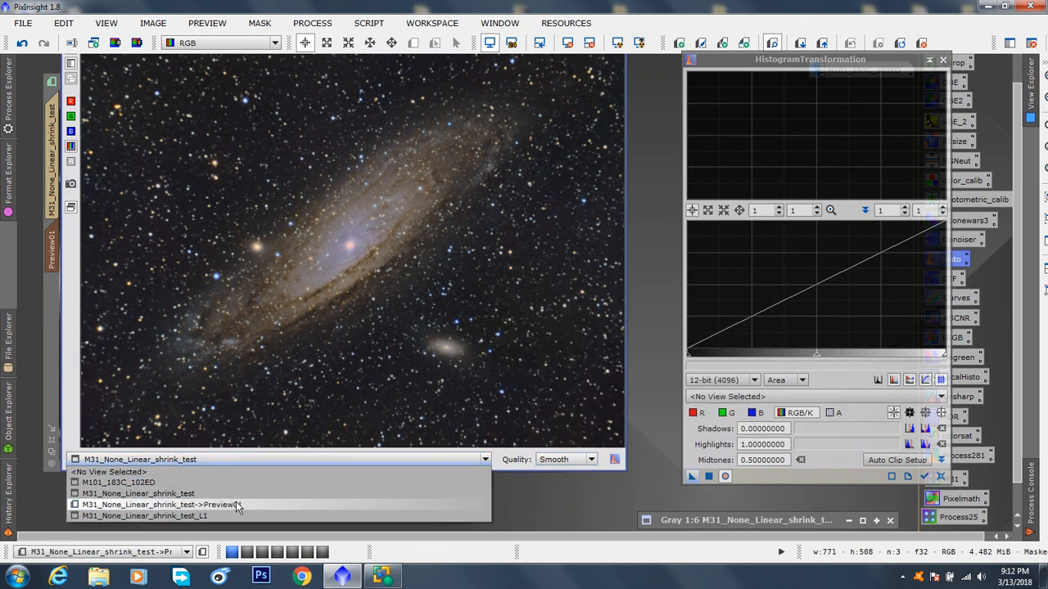
left_click(236, 504)
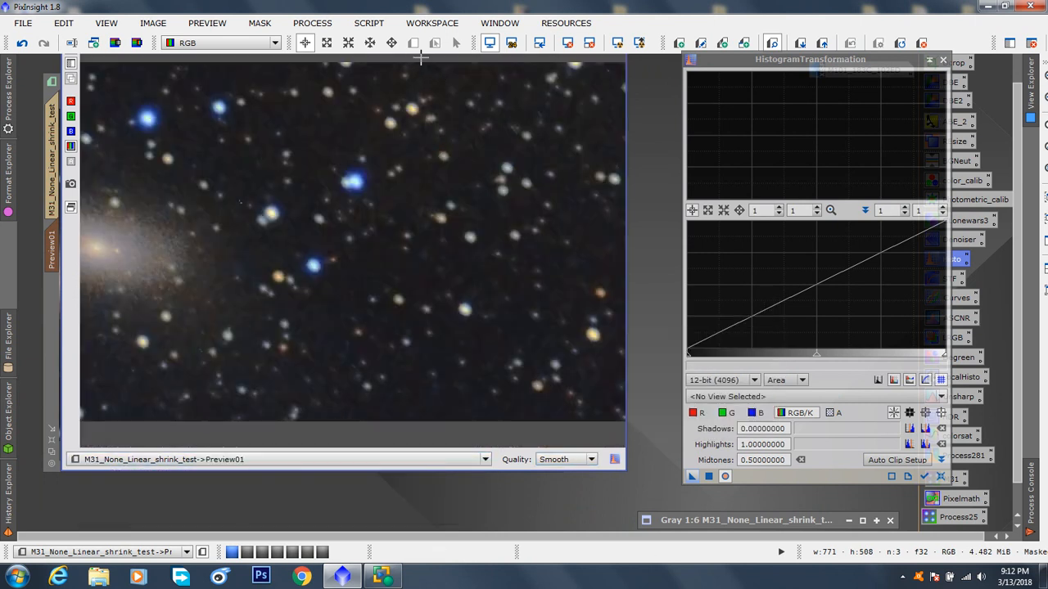
Step: Reposition the real-time preview and HistogramTransformation windows lower in the workspace without overlapping
scroll(1021, 120, "up", 1)
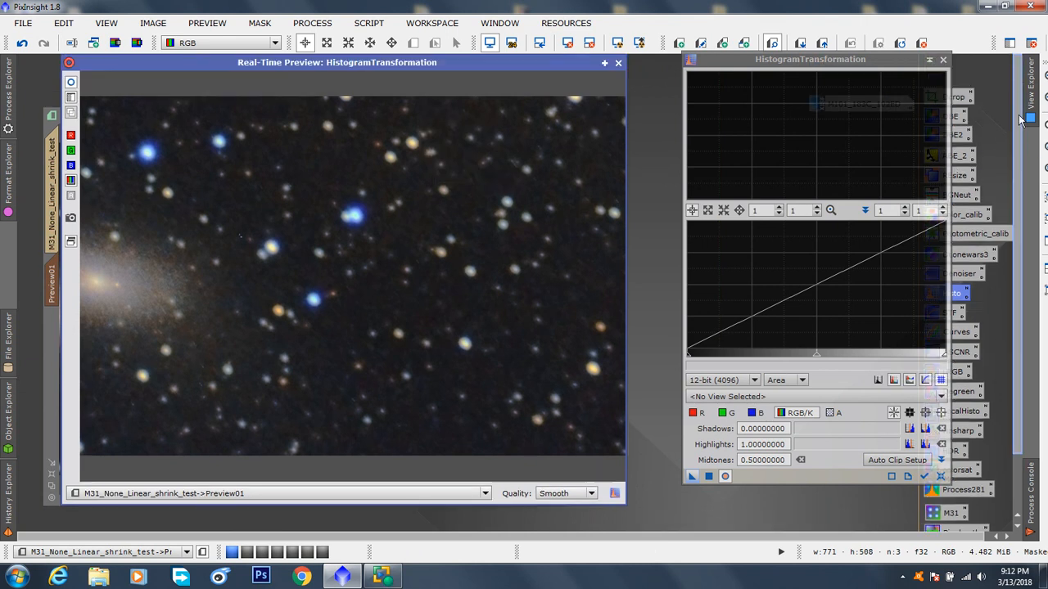
left_click_drag(435, 65, 453, 101)
left_click_drag(763, 57, 741, 80)
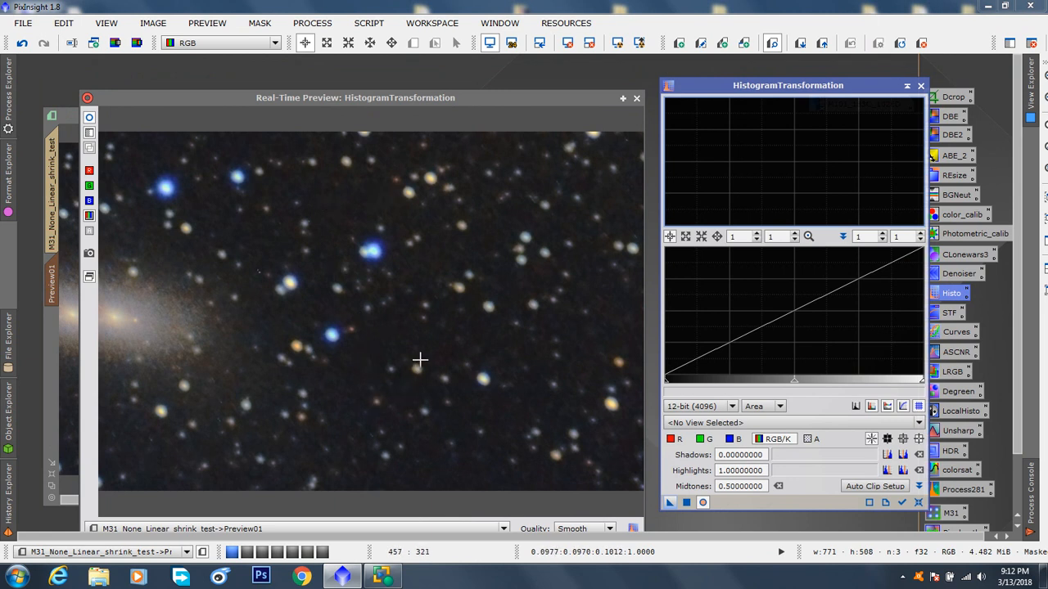
Step: Examine the pixel readouts of the dark background, galaxy glow and bright stars and their positions on the histogram
left_click(396, 337)
left_click_drag(397, 337, 402, 336)
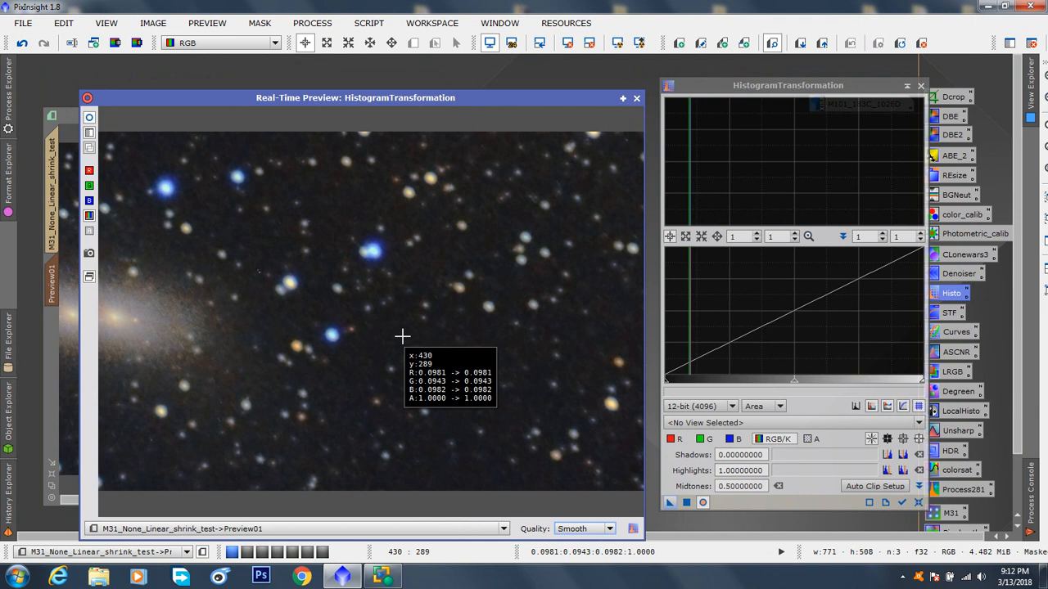
left_click_drag(402, 336, 402, 335)
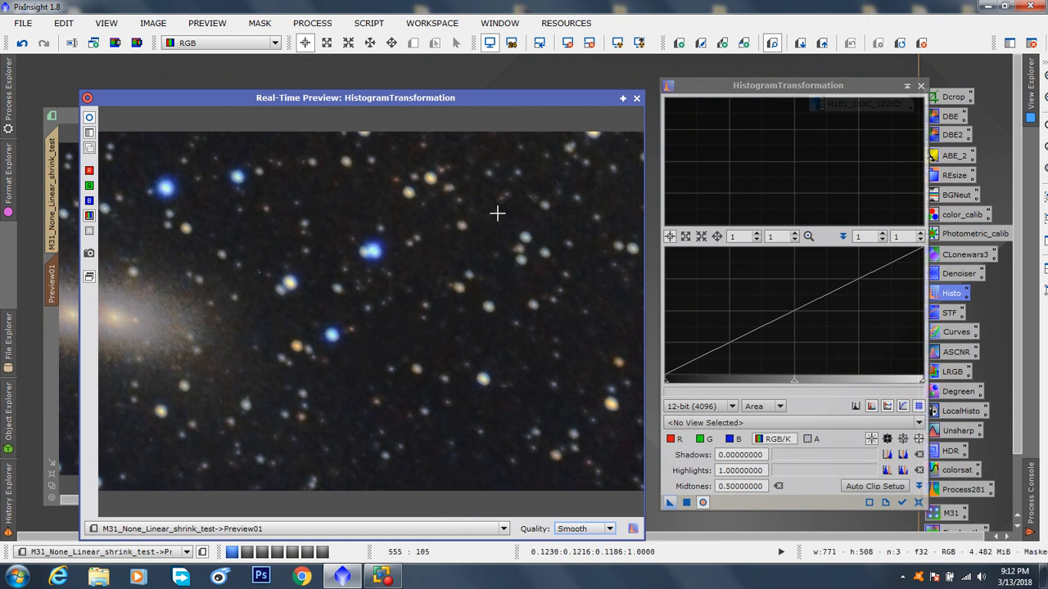
left_click_drag(680, 311, 717, 311)
left_click(393, 334)
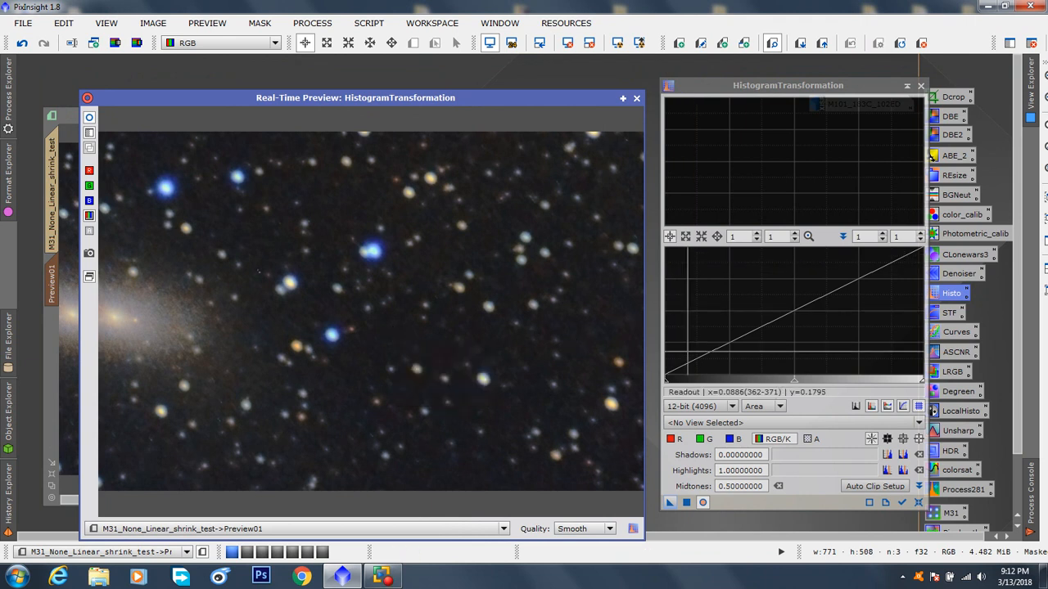
left_click(409, 335)
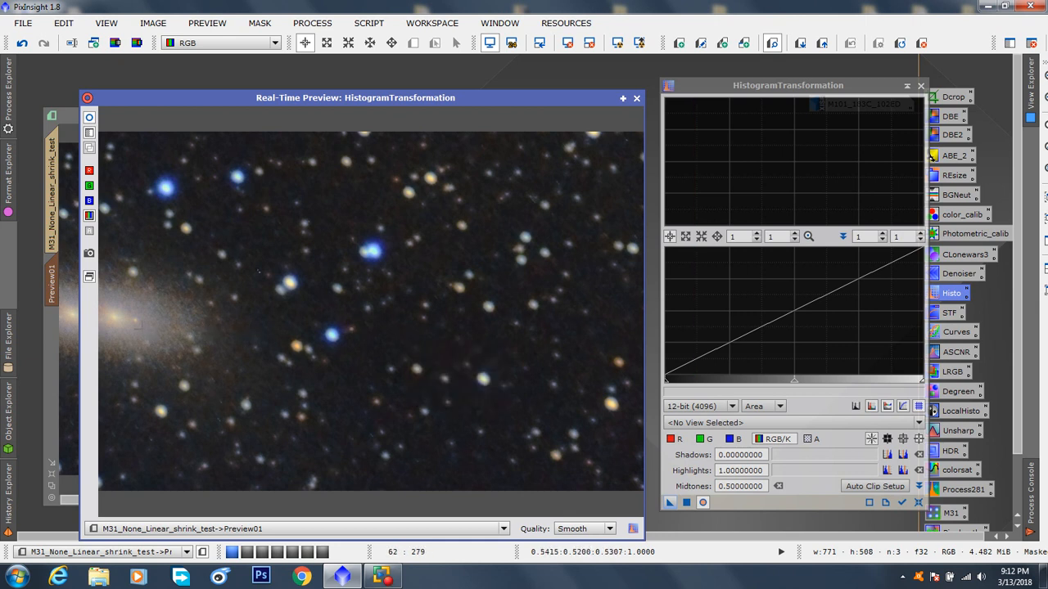
left_click(138, 324)
left_click(373, 250)
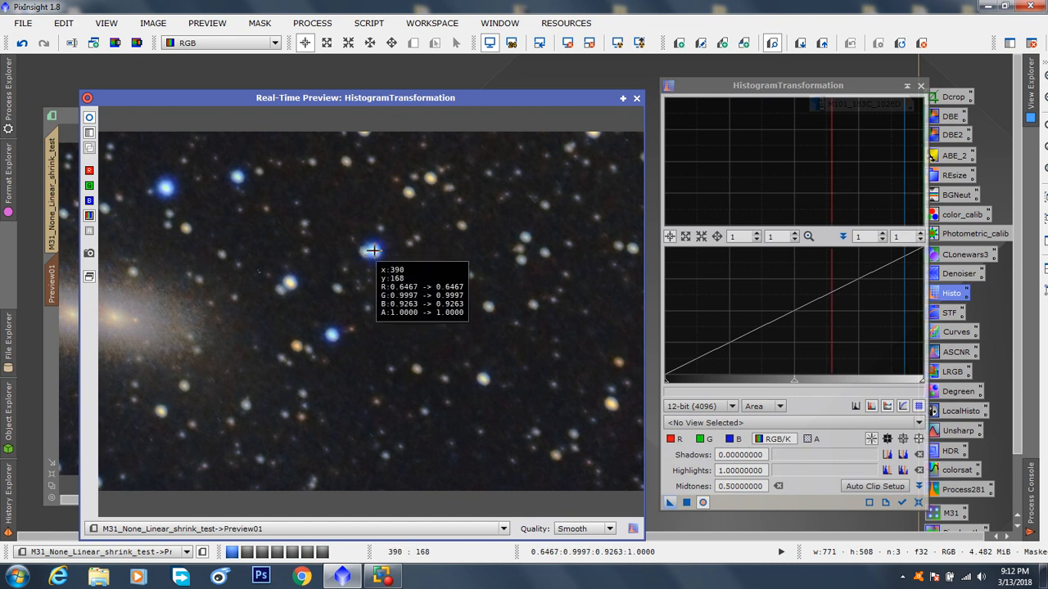
left_click(483, 378)
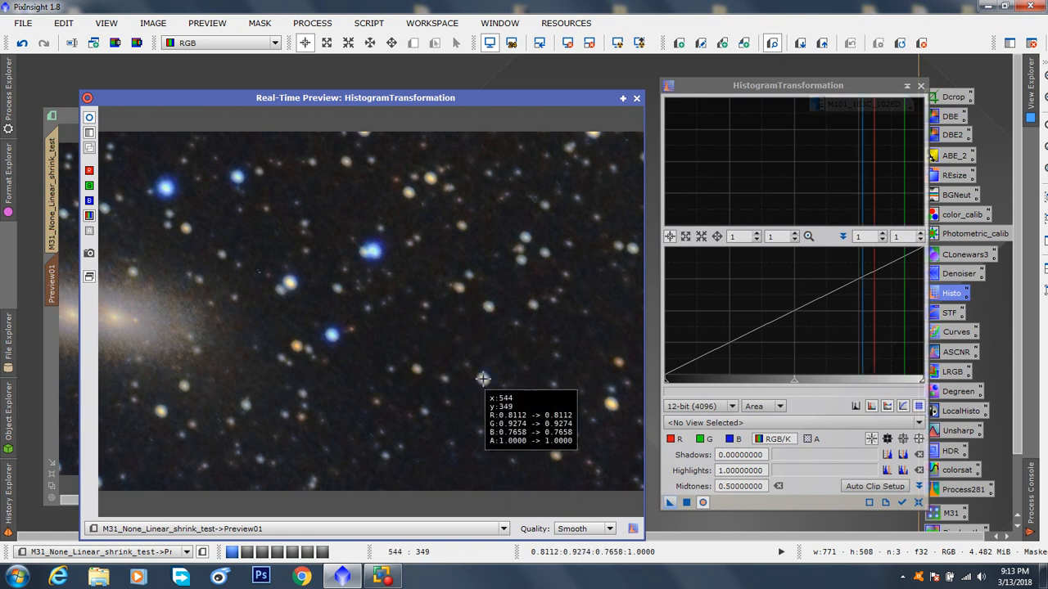
left_click(395, 335)
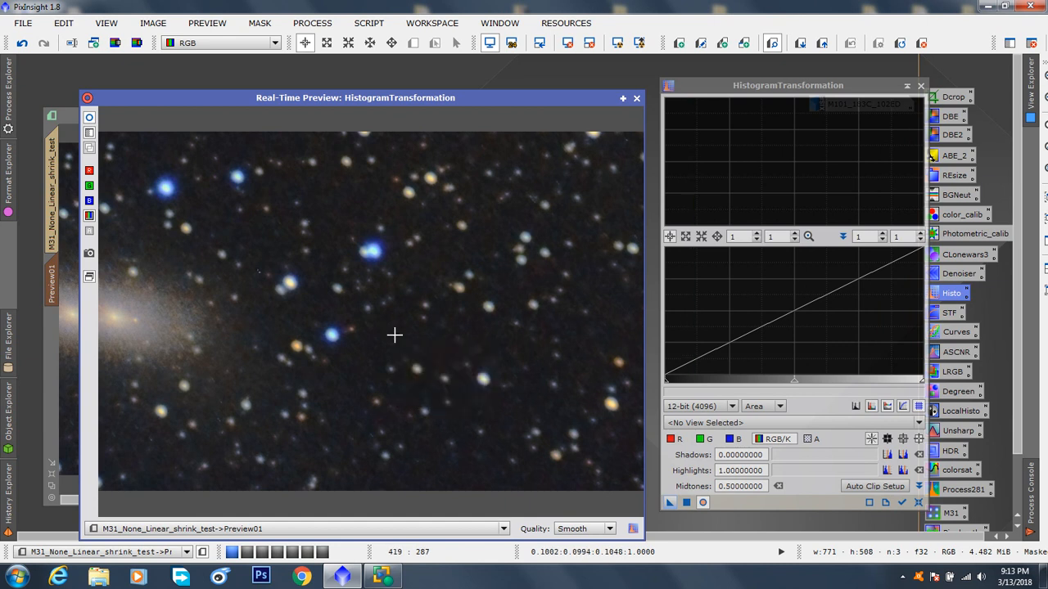
Step: Track the active view in HistogramTransformation, and try red-channel midtones of 0.34683544 before setting them to 0.49620253
left_click(902, 505)
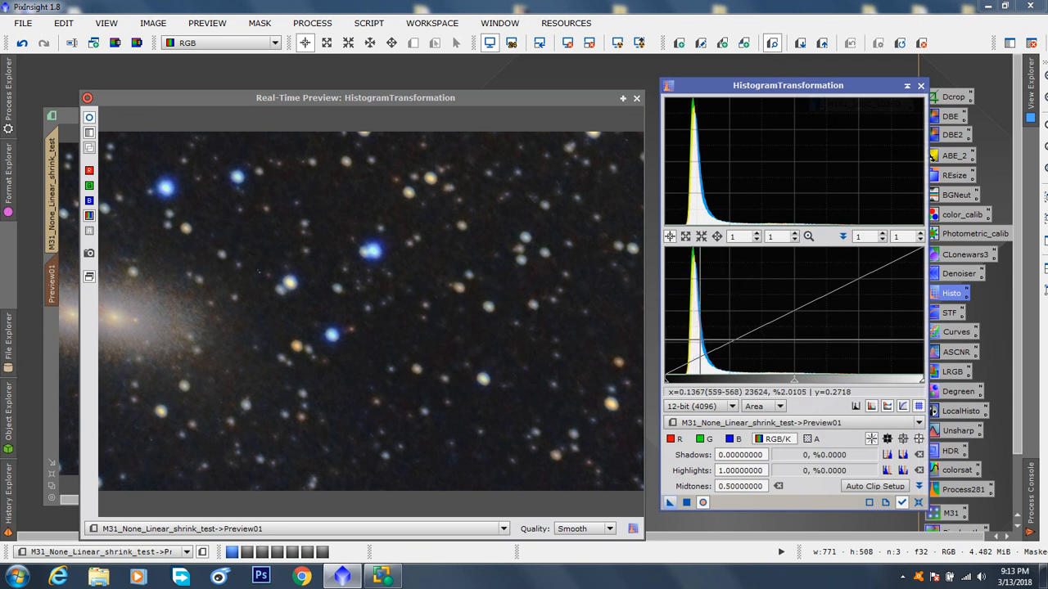
left_click(673, 441)
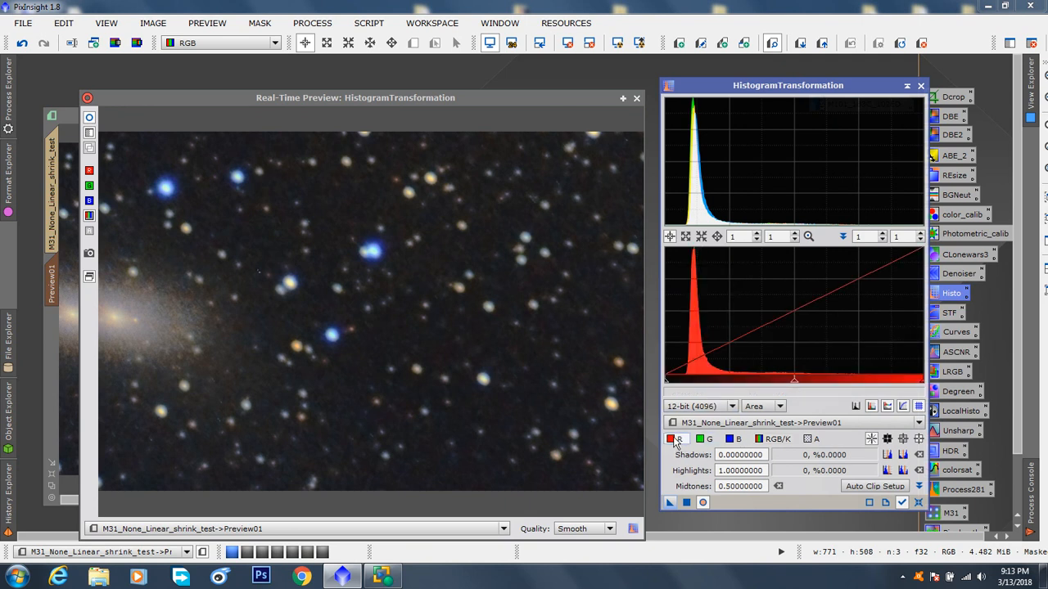
left_click_drag(794, 385, 754, 385)
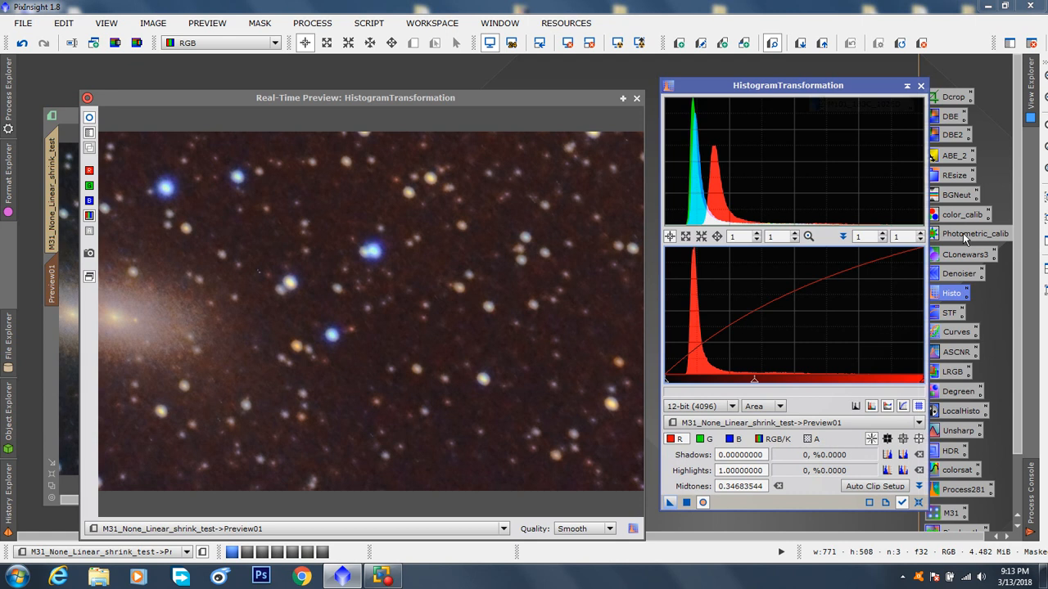
left_click_drag(781, 88, 760, 77)
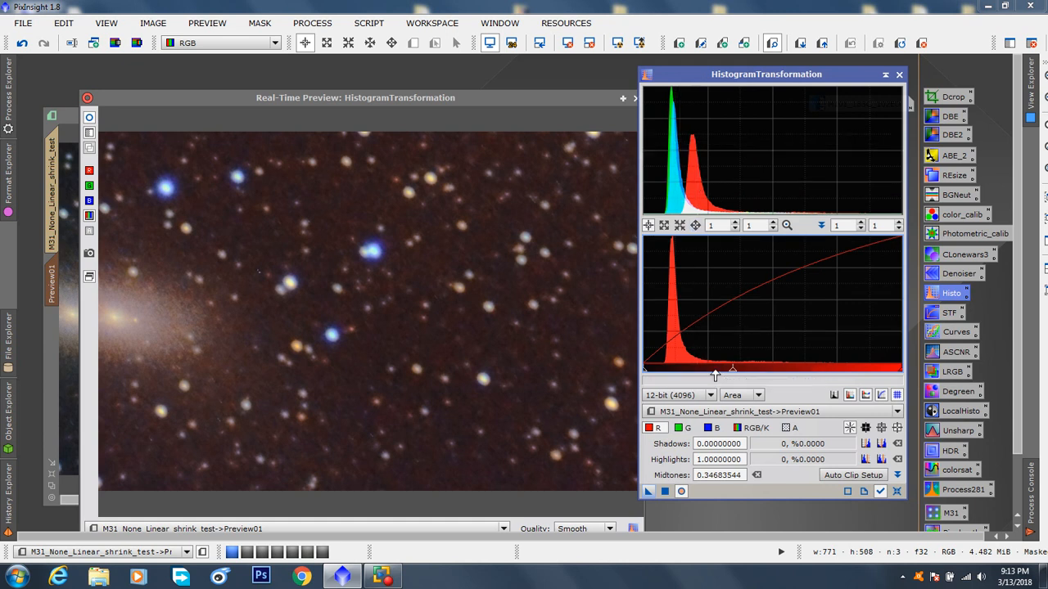
left_click_drag(734, 372, 771, 370)
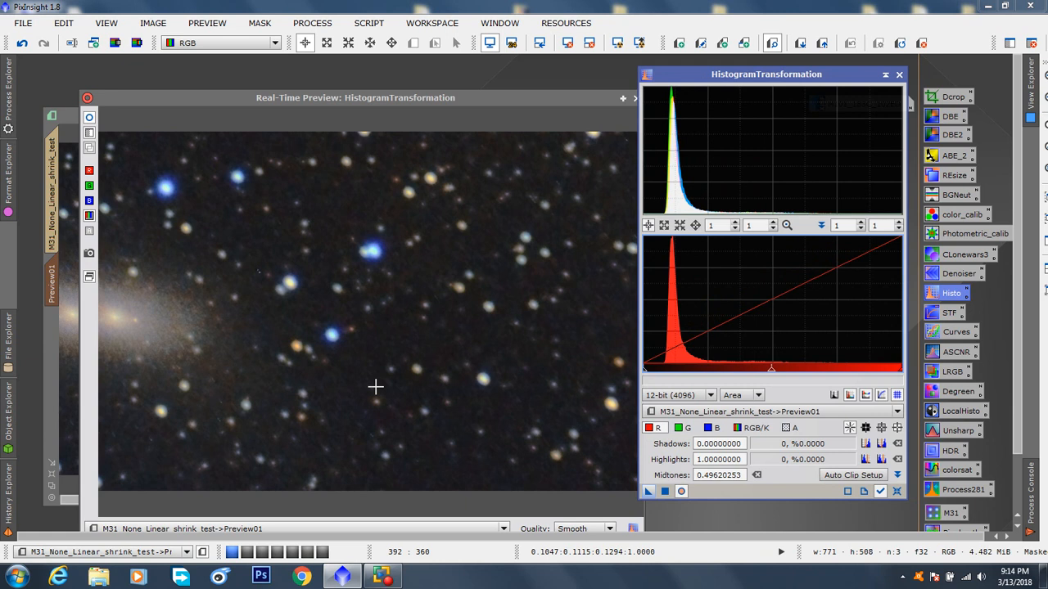
Step: Set the RGB/K midtones to 0.50126582, and try highlights of 0.51645570 and 0.54683544 before restoring them to 1.00000000
left_click(758, 431)
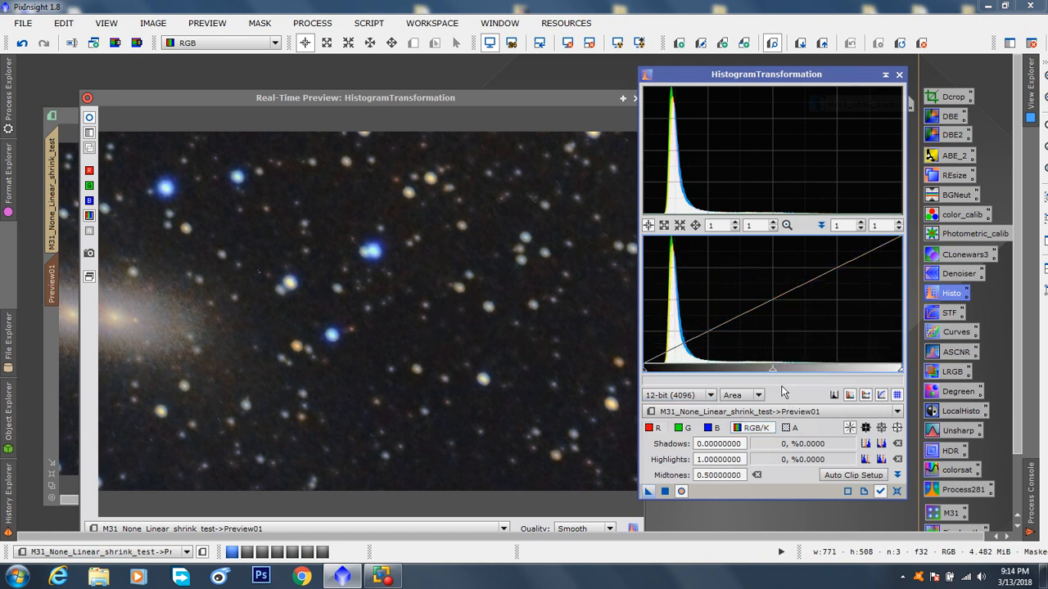
left_click_drag(771, 374, 772, 374)
left_click_drag(900, 373, 776, 364)
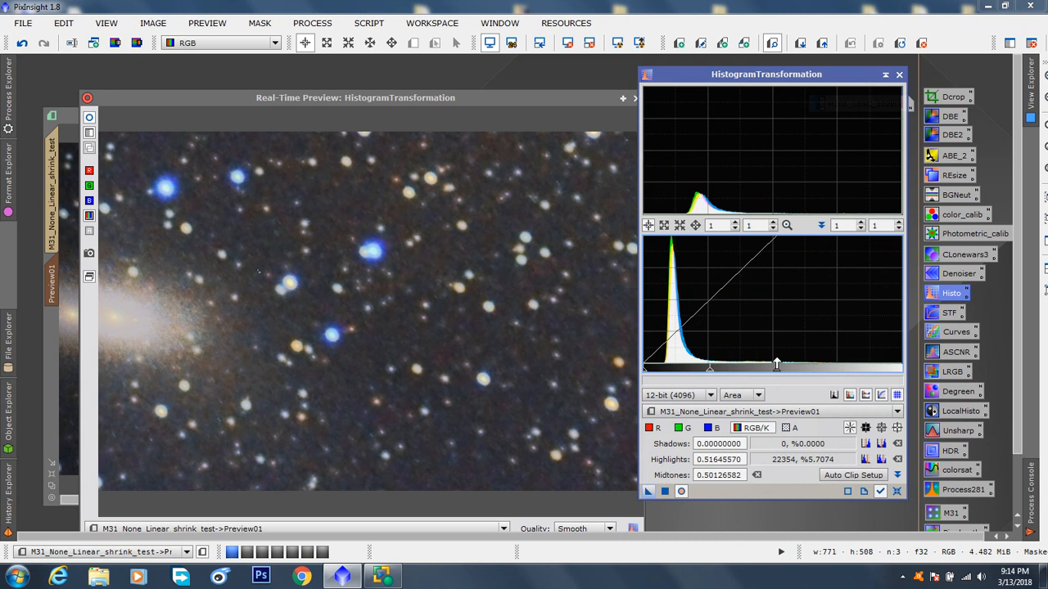
mouse_move(776, 364)
left_mouse_down()
mouse_move(835, 373)
mouse_move(785, 372)
left_mouse_up()
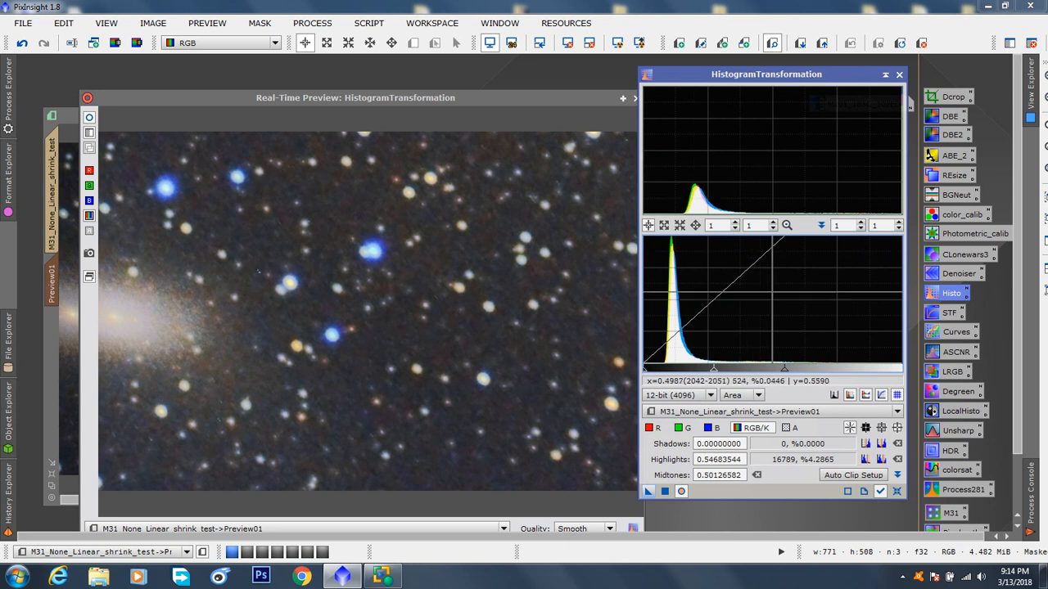
left_click(785, 373)
left_click_drag(786, 373, 901, 374)
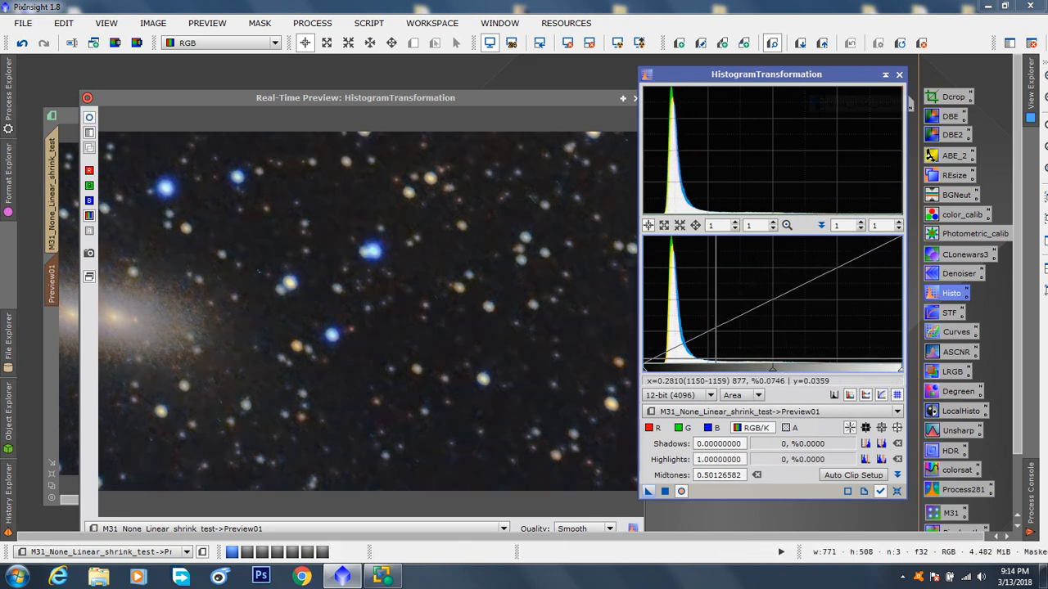
Step: Try RGB/K shadows of 0.07341772 and 0.10886076 in HistogramTransformation, and return the shadows to 0.07341772
left_click_drag(644, 375, 662, 375)
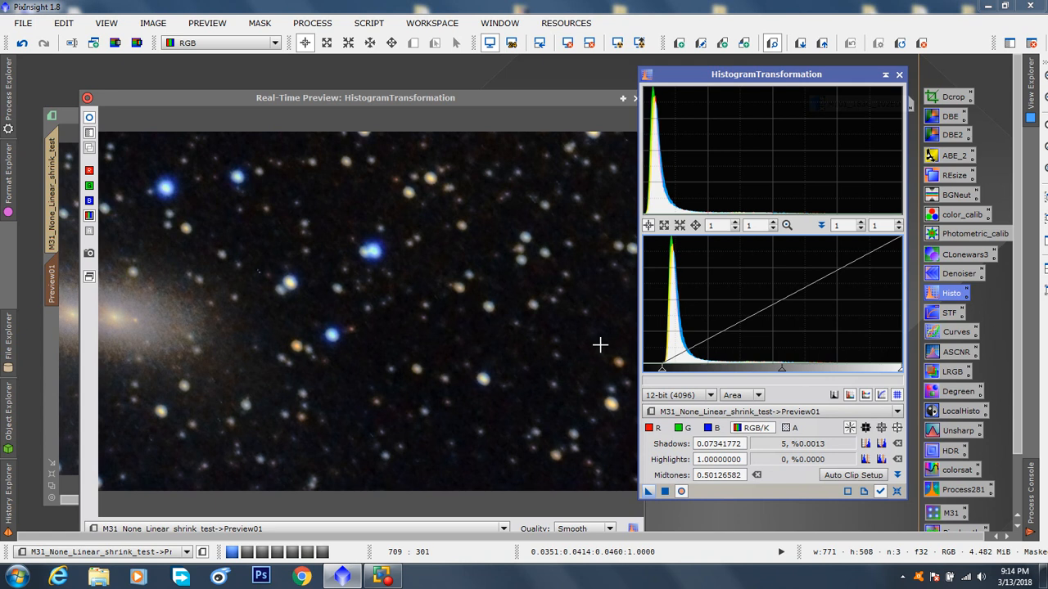
left_click_drag(662, 373, 671, 378)
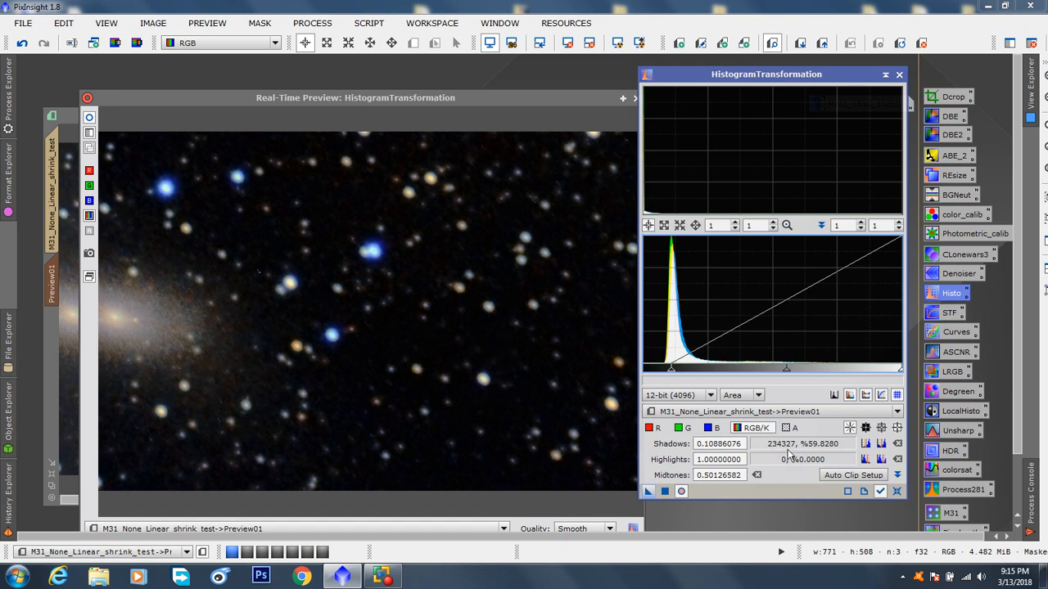
left_click_drag(670, 372, 662, 372)
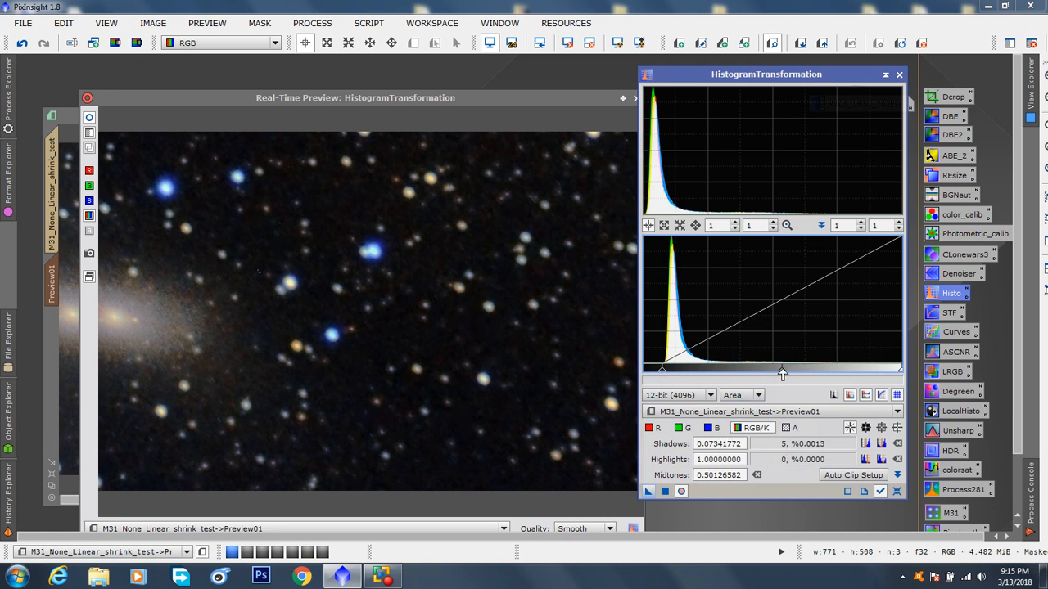
Step: Try RGB/K midtones of 0.26502732 and 0.47540984 with shadows of 0.06329114, and compare the real-time preview with the adjustment off and on
left_click_drag(782, 373, 725, 373)
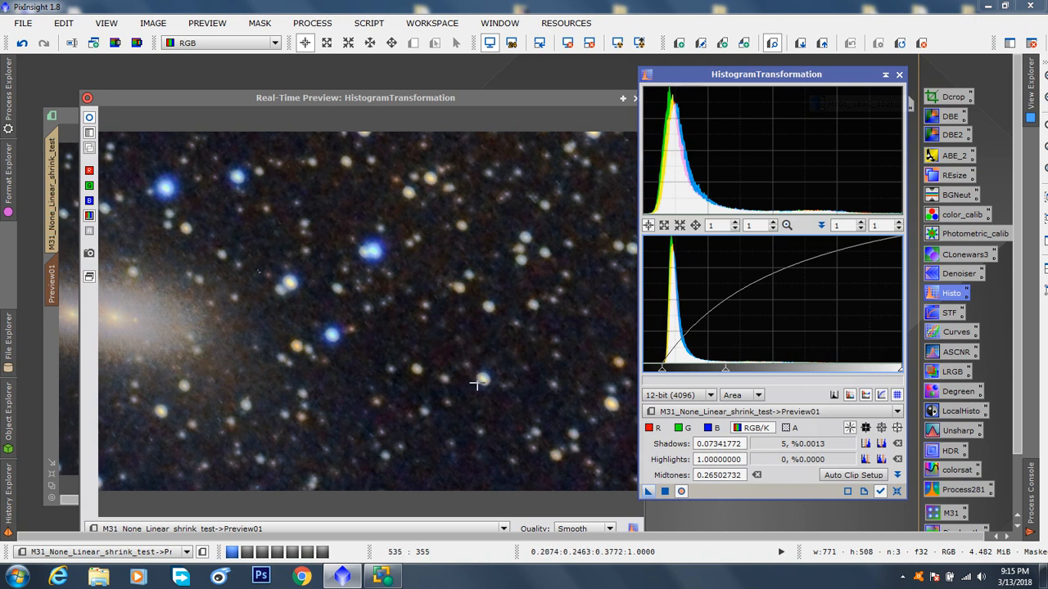
left_click_drag(727, 379, 775, 374)
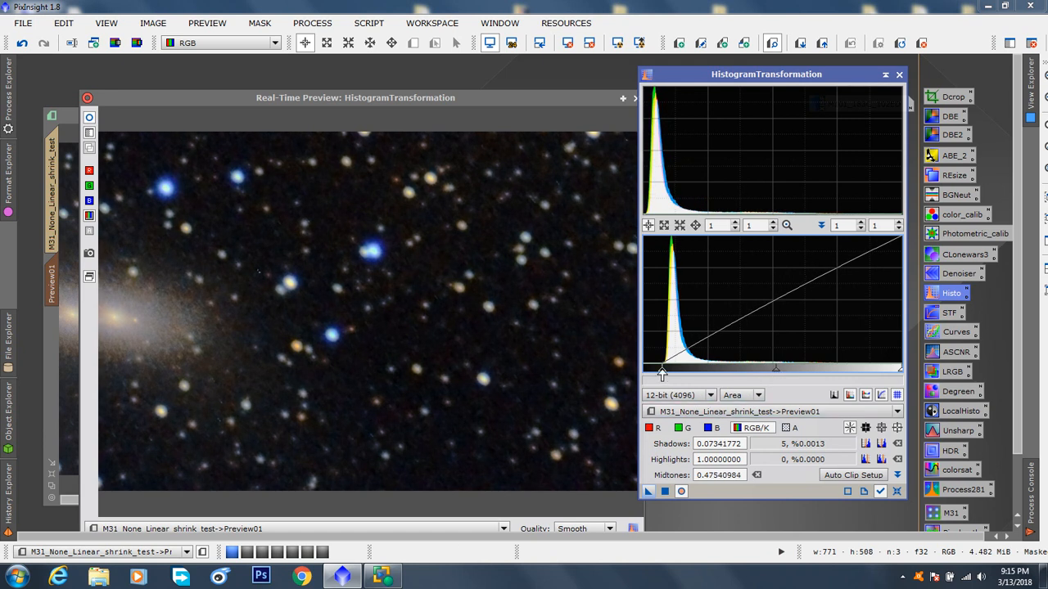
left_click_drag(662, 373, 659, 374)
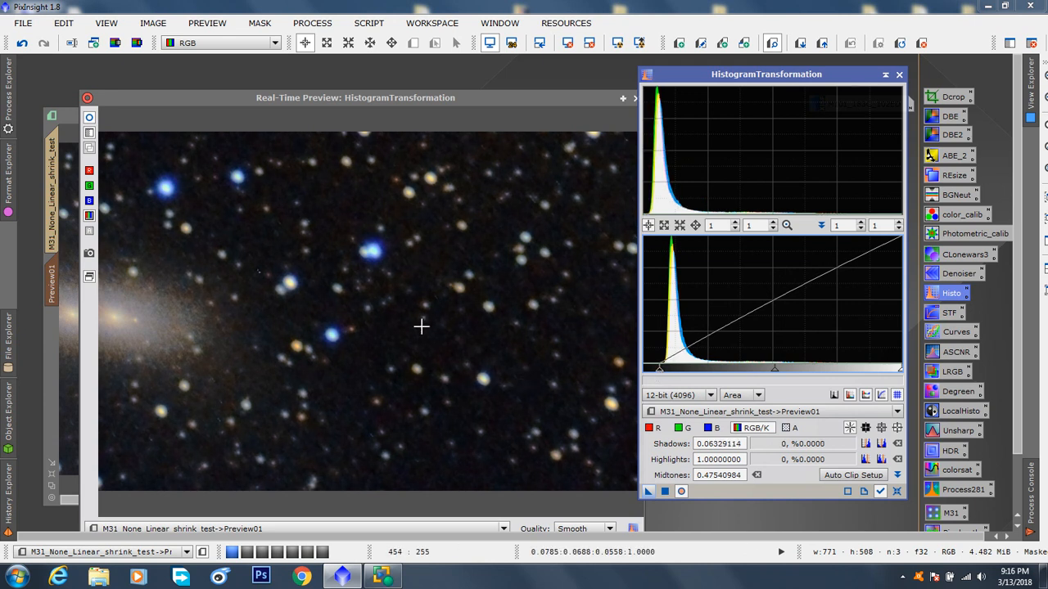
left_click(90, 119)
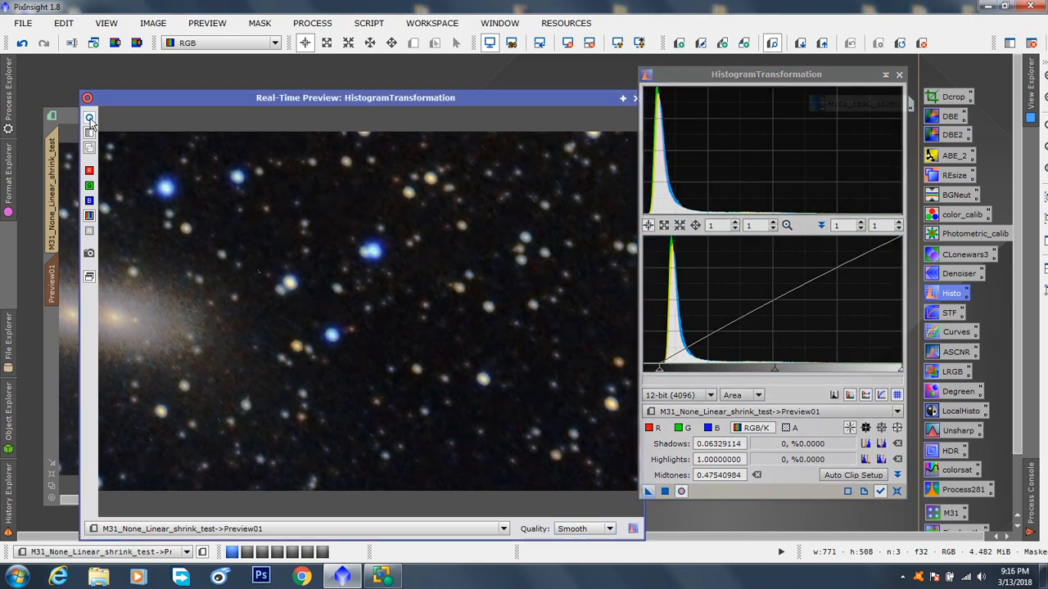
left_click(91, 121)
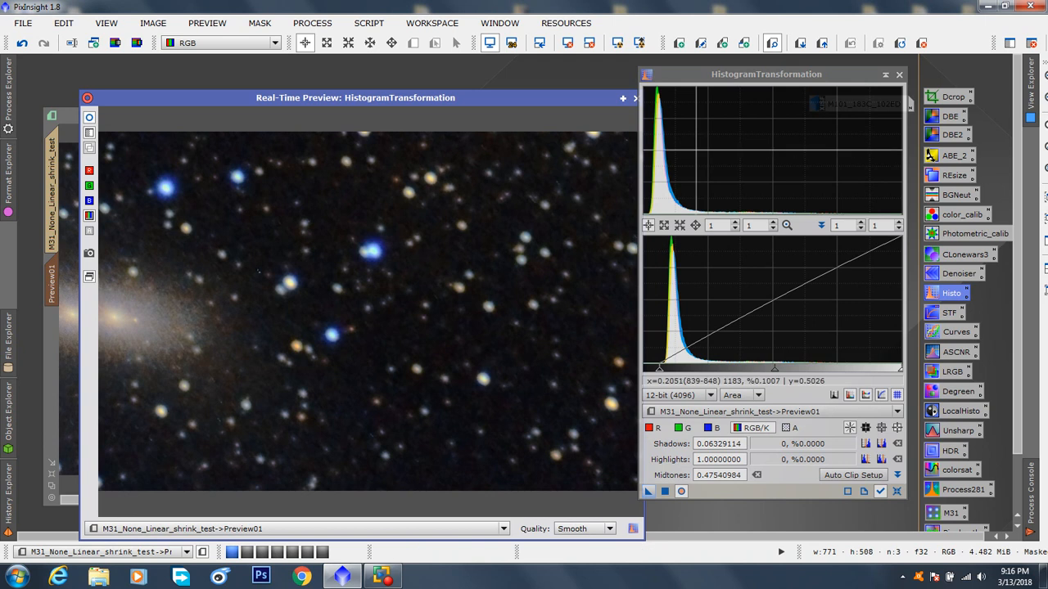
Step: Set the RGB/K midtones to 0.49620253 and the shadows to 0.05822785, then compare and close the real-time preview
left_click_drag(750, 76, 800, 77)
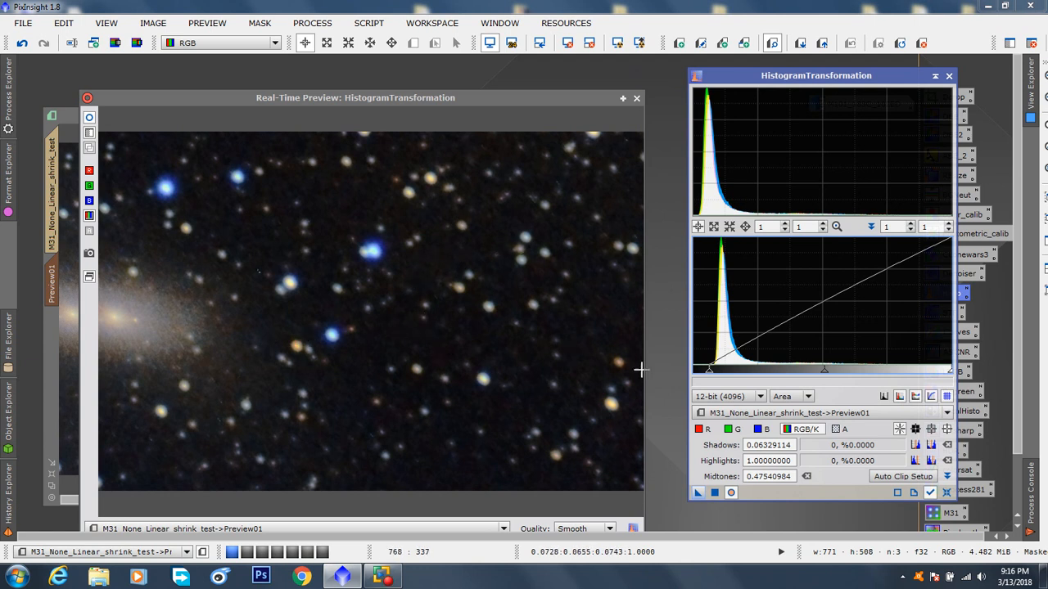
left_click_drag(709, 370, 684, 378)
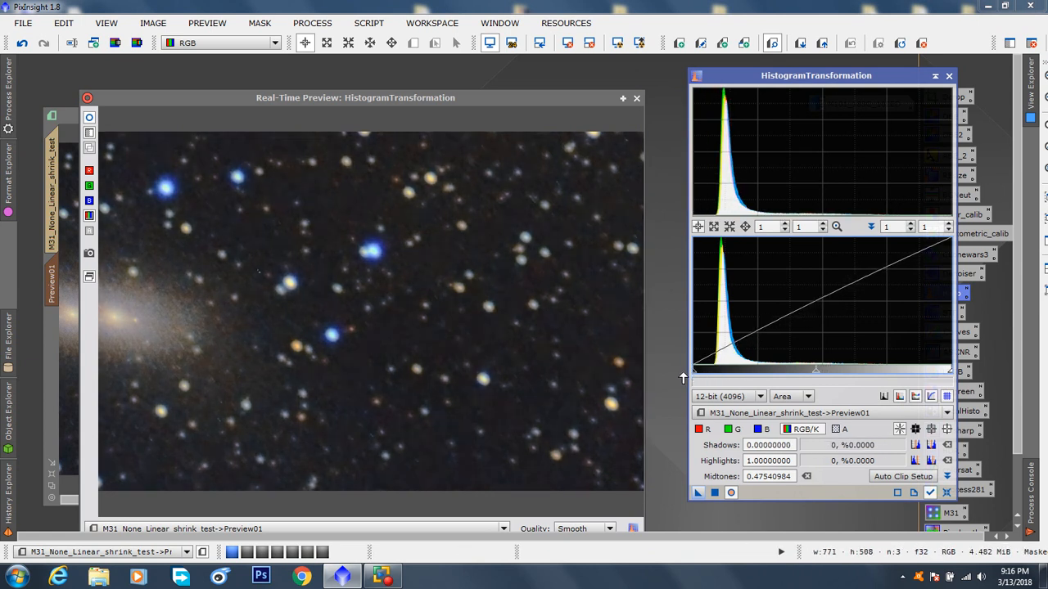
left_click_drag(816, 370, 822, 391)
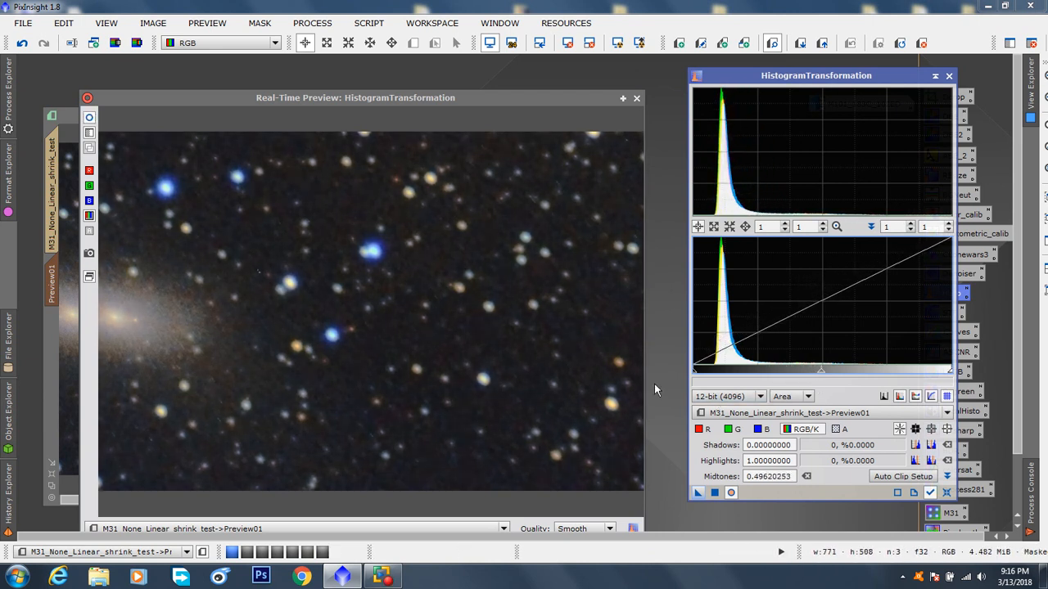
left_click_drag(695, 371, 708, 374)
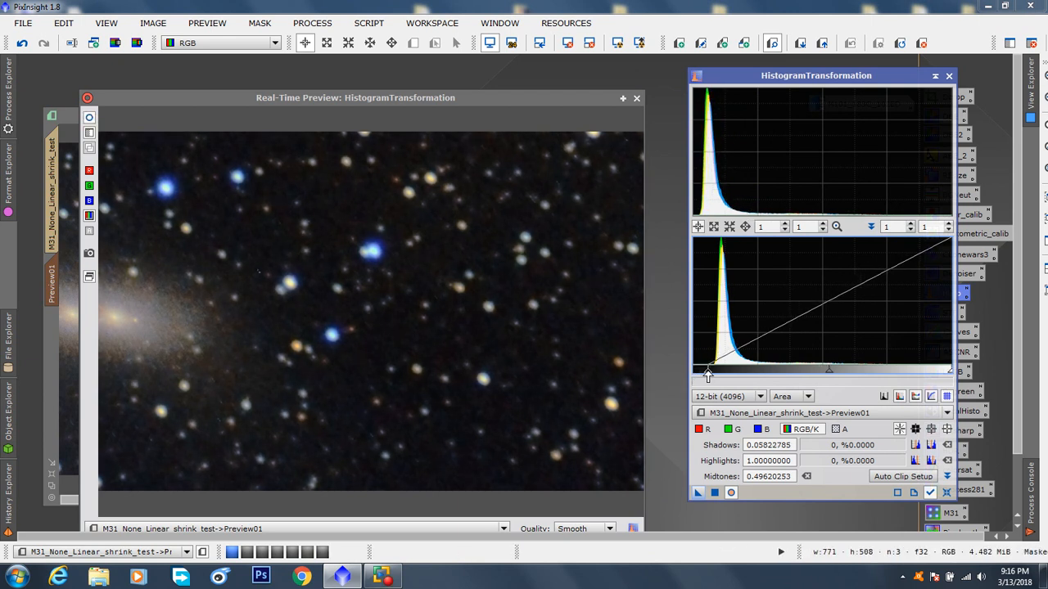
left_click(90, 119)
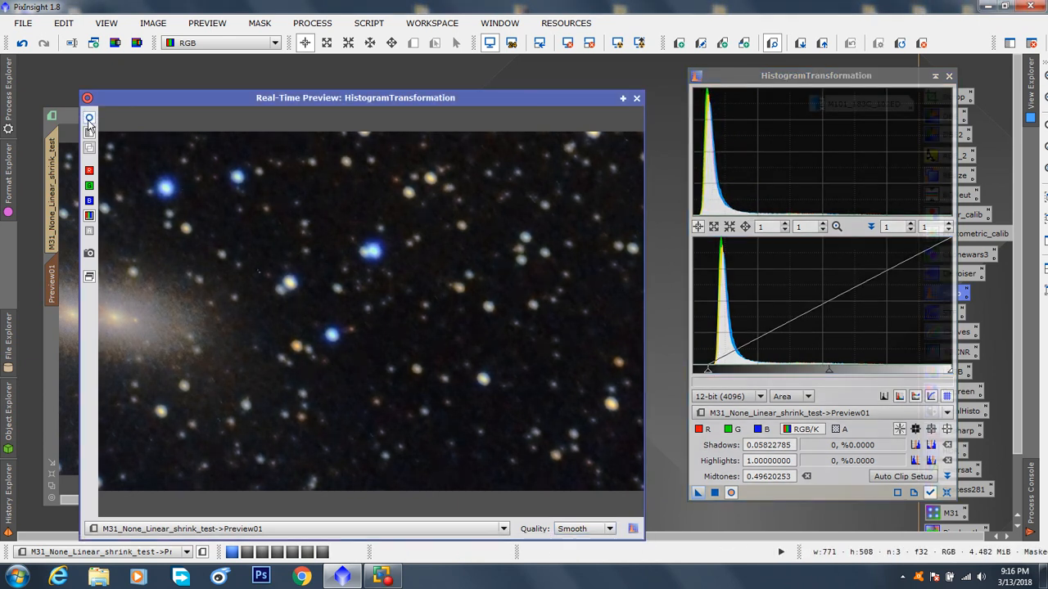
left_click(637, 98)
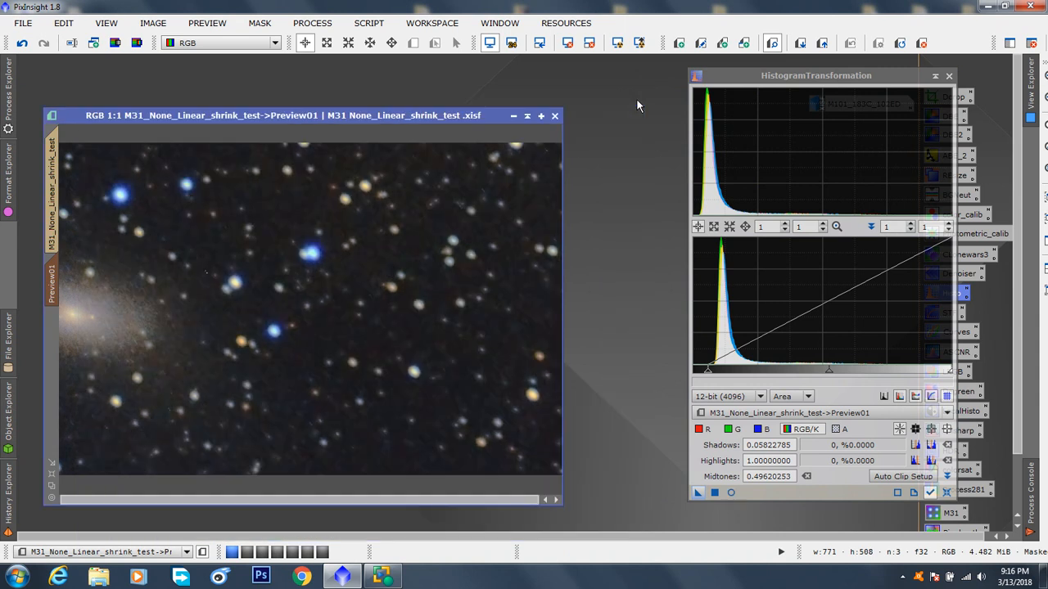
Step: Apply the HistogramTransformation to the full M31 image, delete the image's preview region and close the process window
left_click(54, 203)
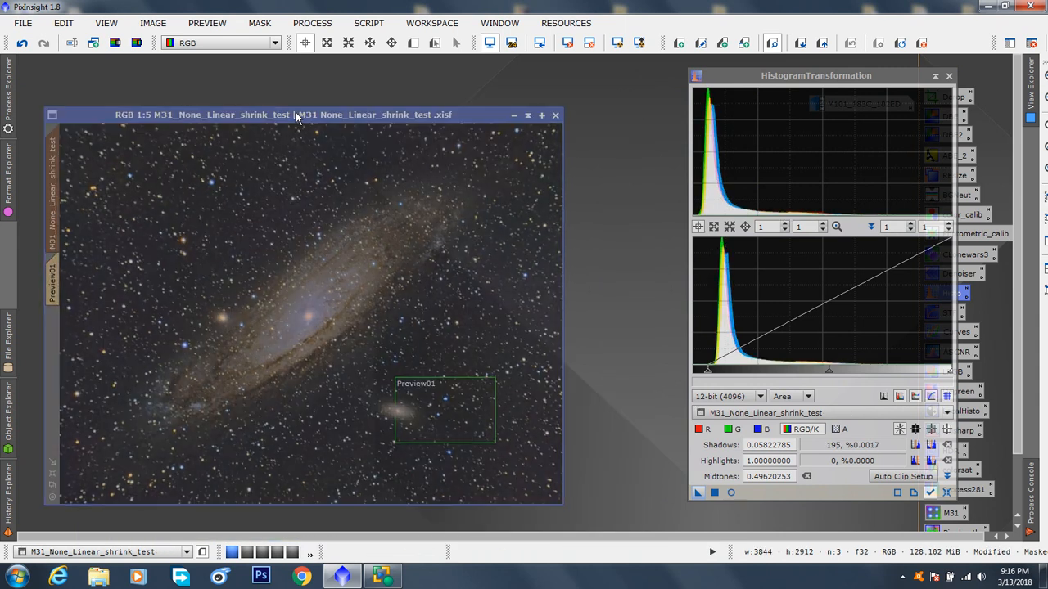
left_click_drag(298, 117, 310, 82)
left_click_drag(645, 446, 439, 302)
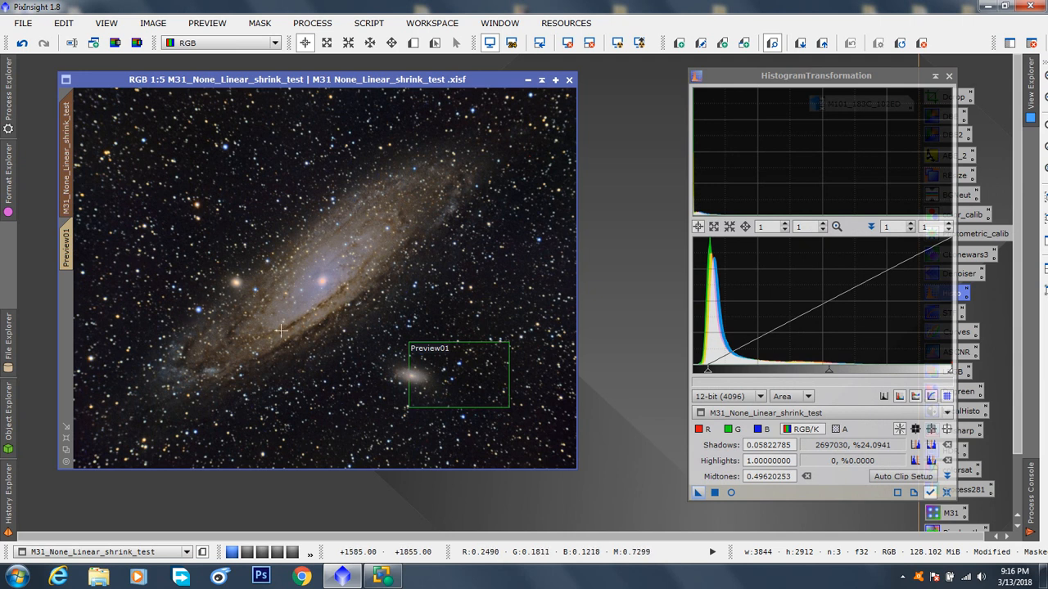
left_click(922, 44)
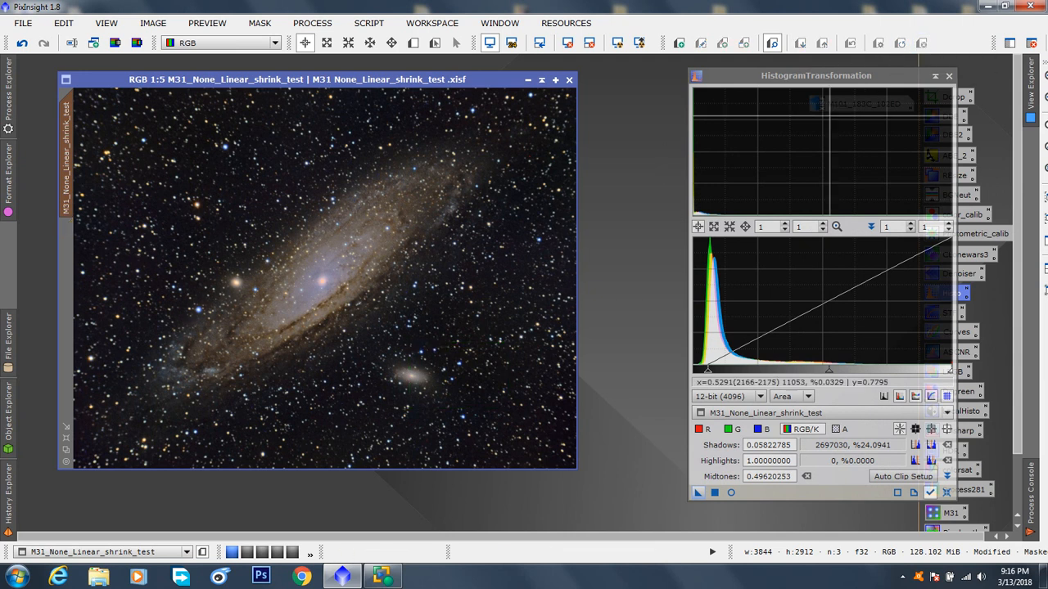
left_click(948, 76)
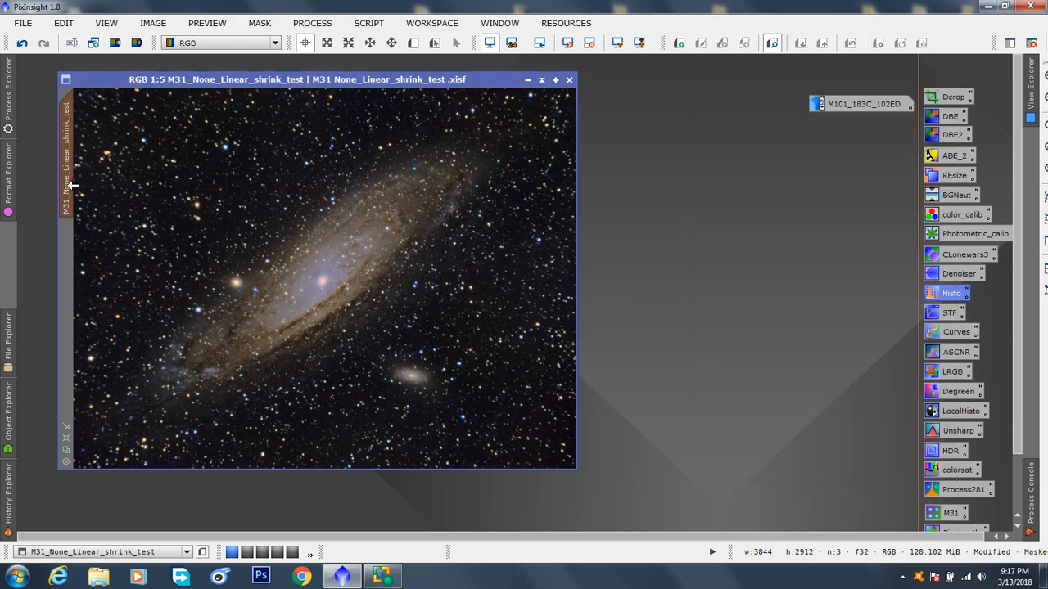
Step: Remove the mask from the M31 image and reposition the image window fully within the visible workspace
left_click(271, 25)
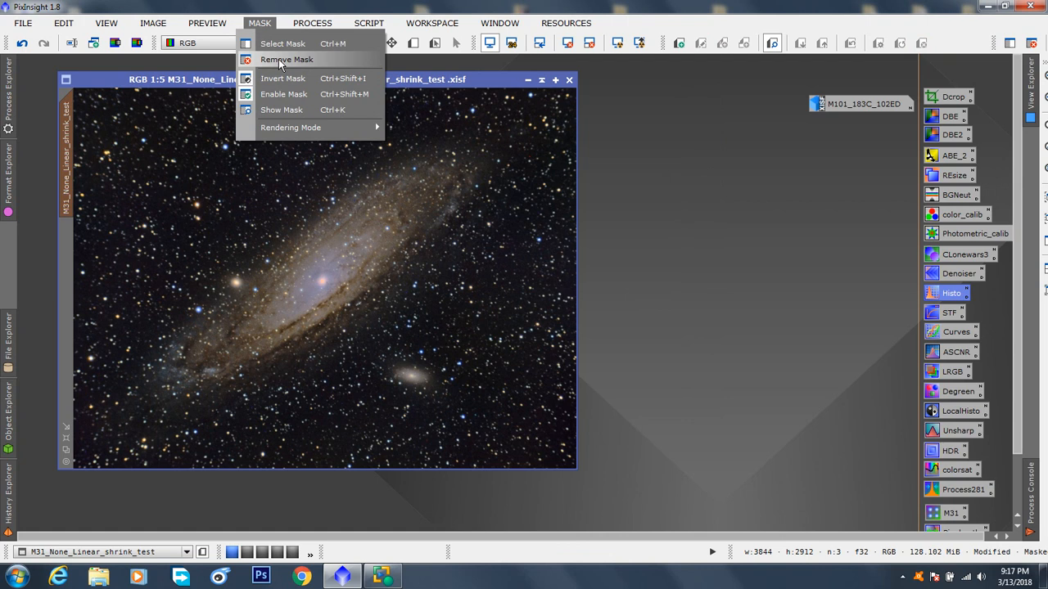
left_click(279, 59)
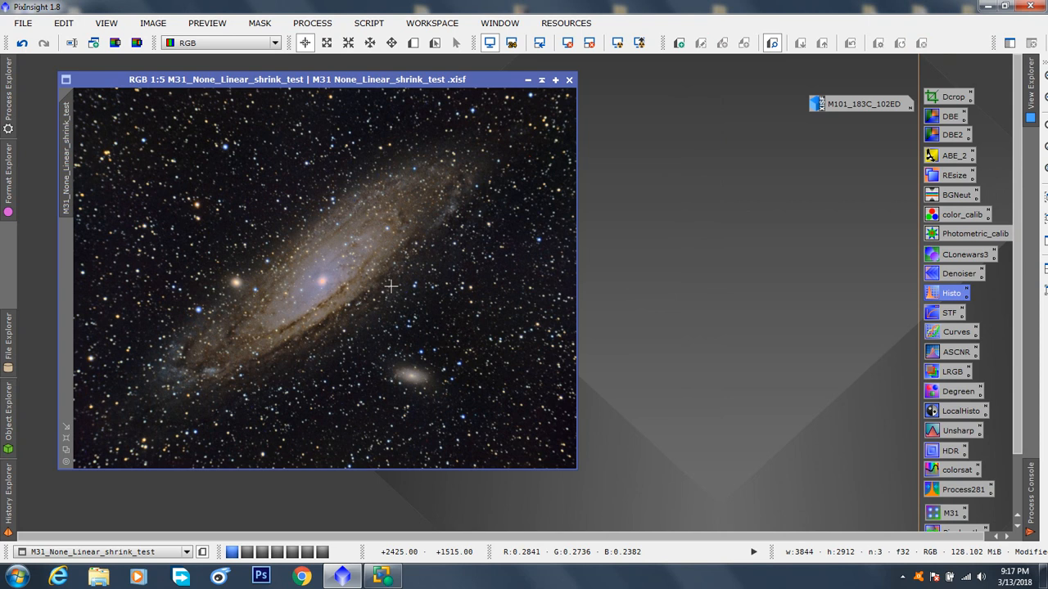
mouse_move(1018, 131)
left_mouse_down()
mouse_move(1019, 175)
mouse_move(1018, 115)
left_mouse_up()
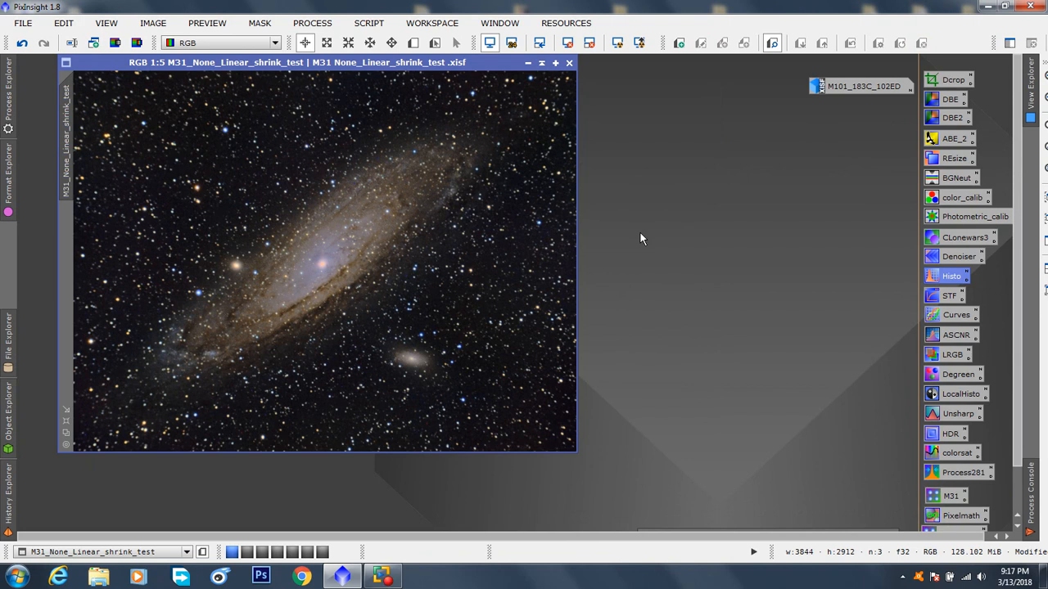
left_click_drag(428, 64, 431, 88)
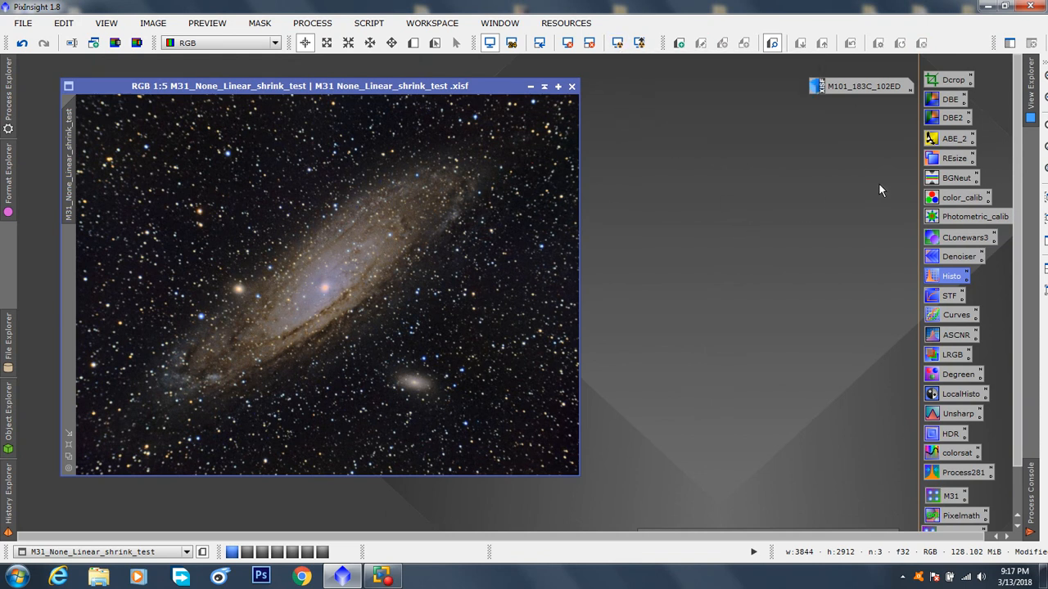
Step: Review the dimension settings of the Resample process and close it without applying it
double_click(954, 158)
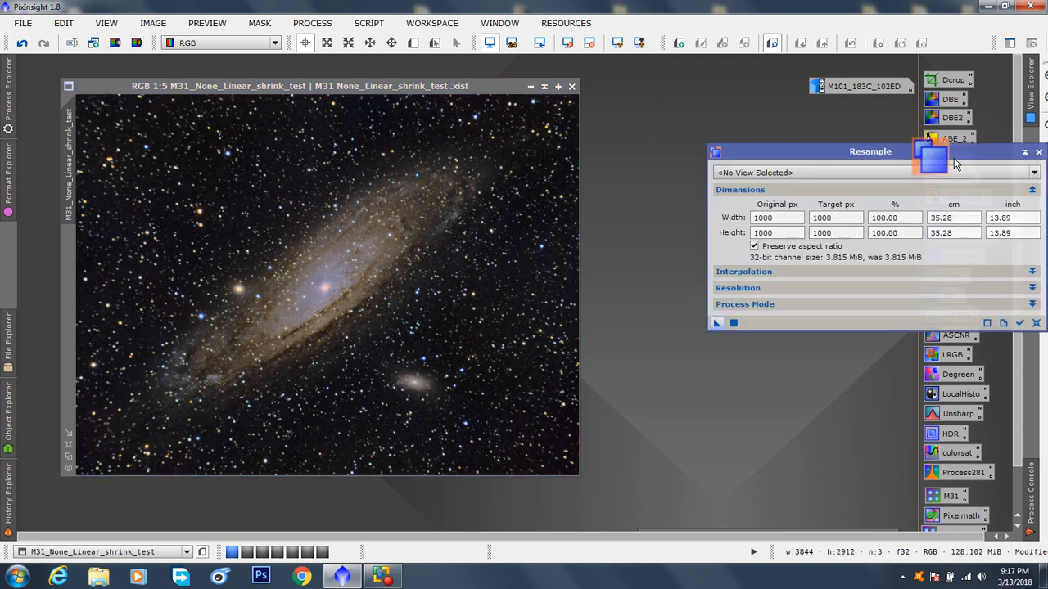
left_click_drag(848, 150, 726, 111)
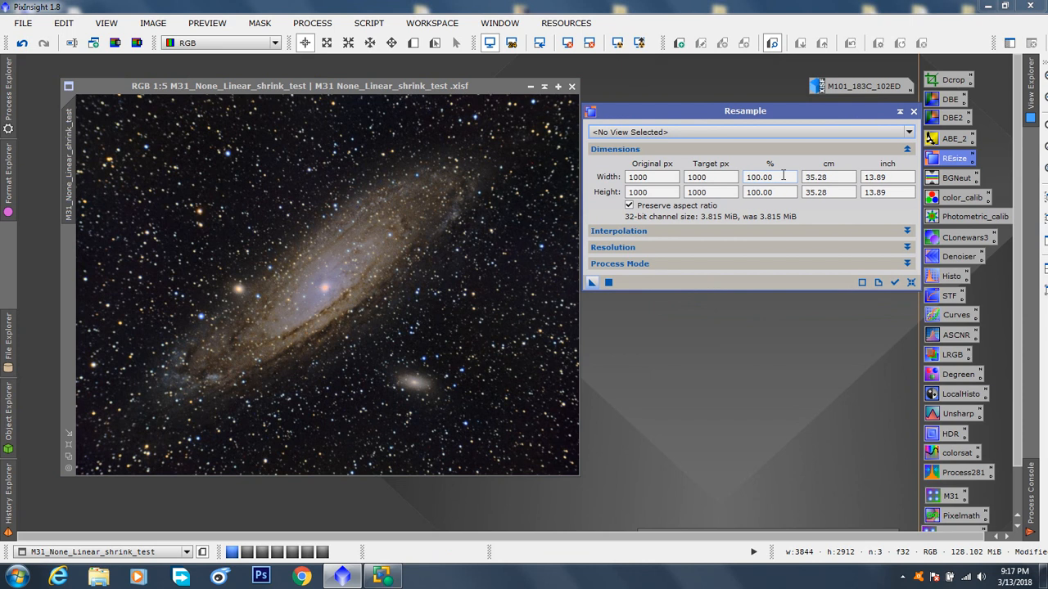
left_click(913, 111)
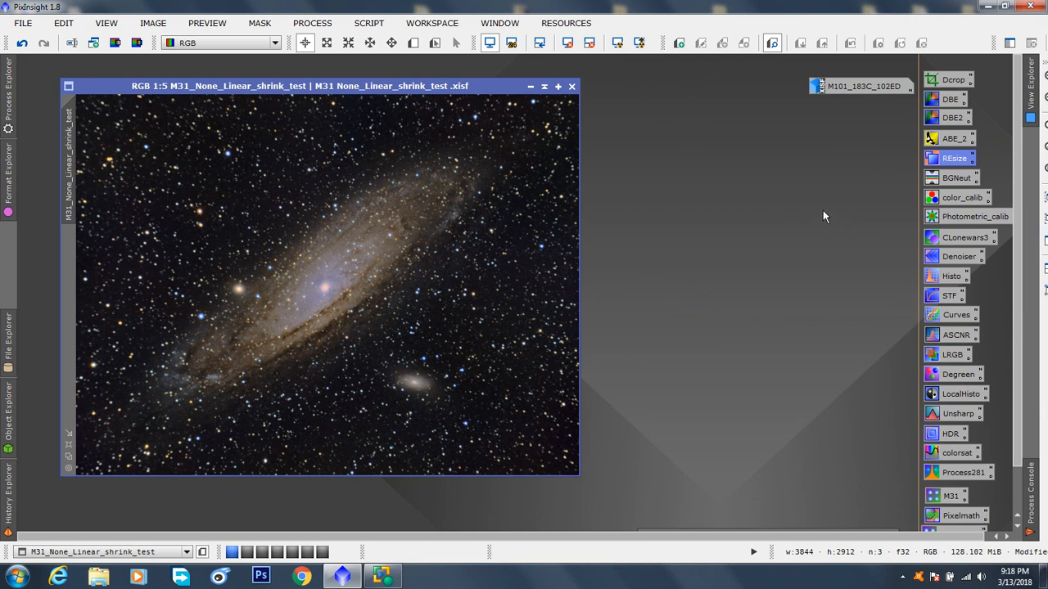
left_click(945, 99)
double_click(944, 99)
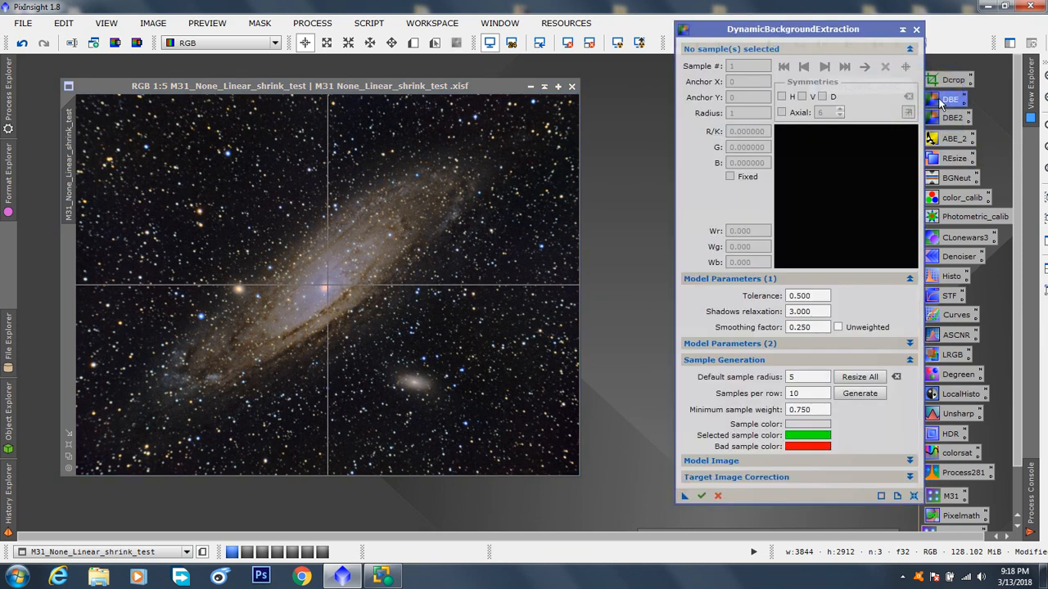
left_click(917, 30)
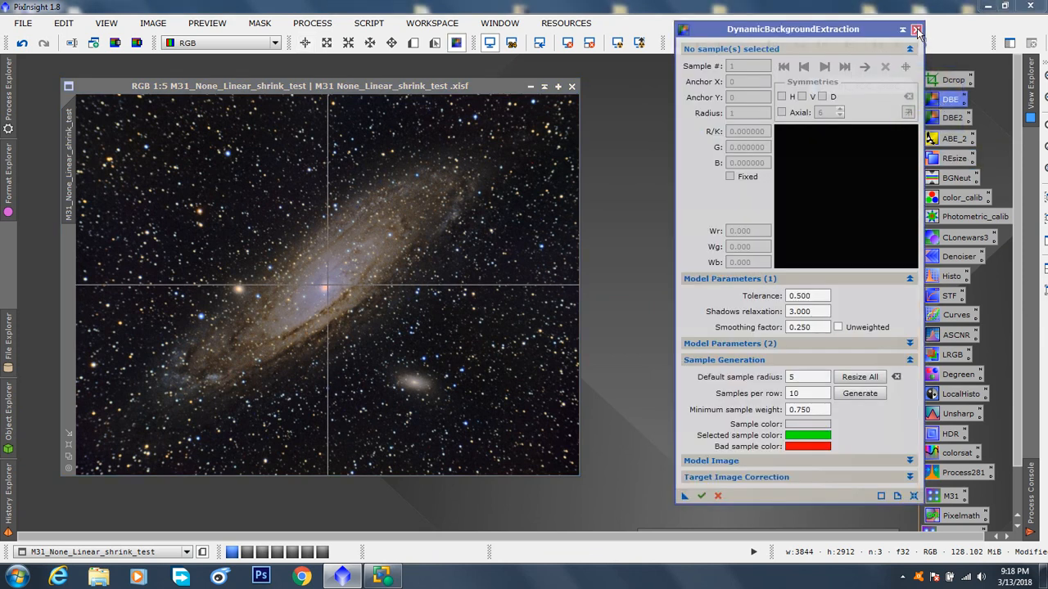
Step: Open CloneStamp beside the M31 image, with the small blue specks in the dark background magnified at 2:1
left_click(503, 307)
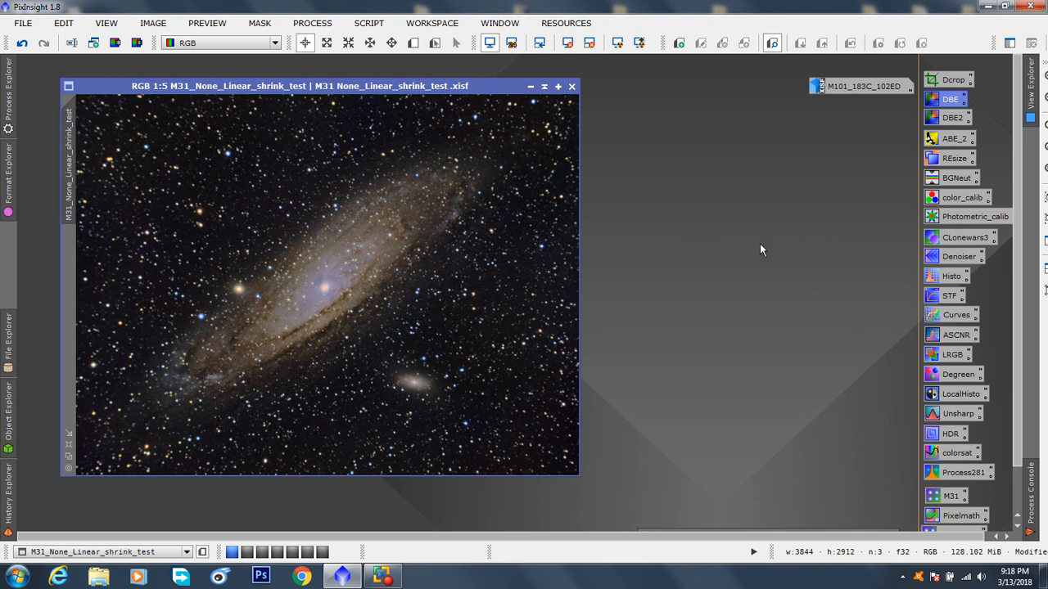
scroll(357, 313, "up", 5)
left_click_drag(575, 278, 574, 387)
left_click_drag(314, 474, 328, 472)
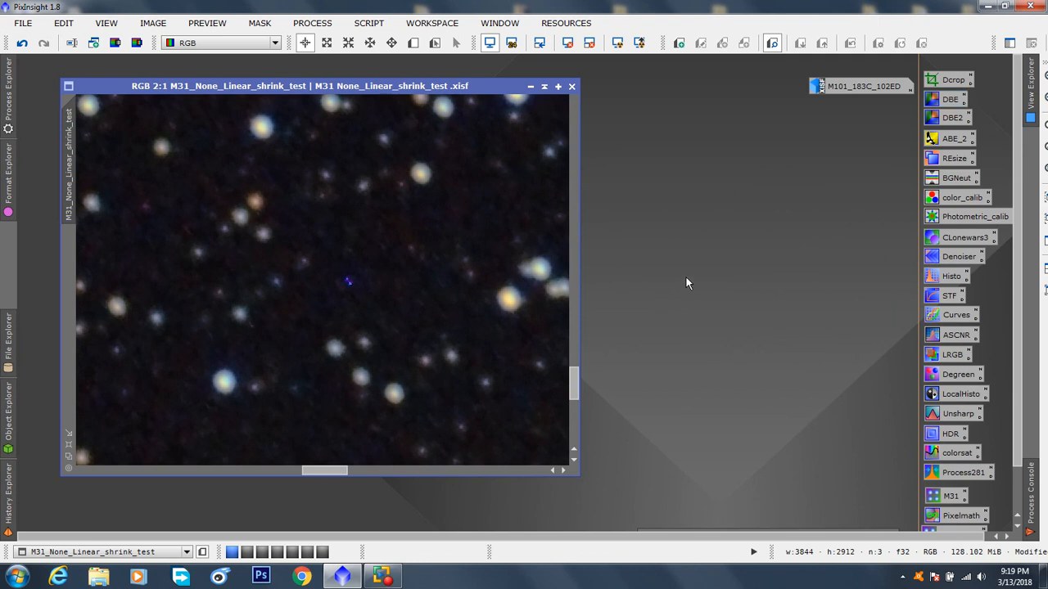
double_click(962, 237)
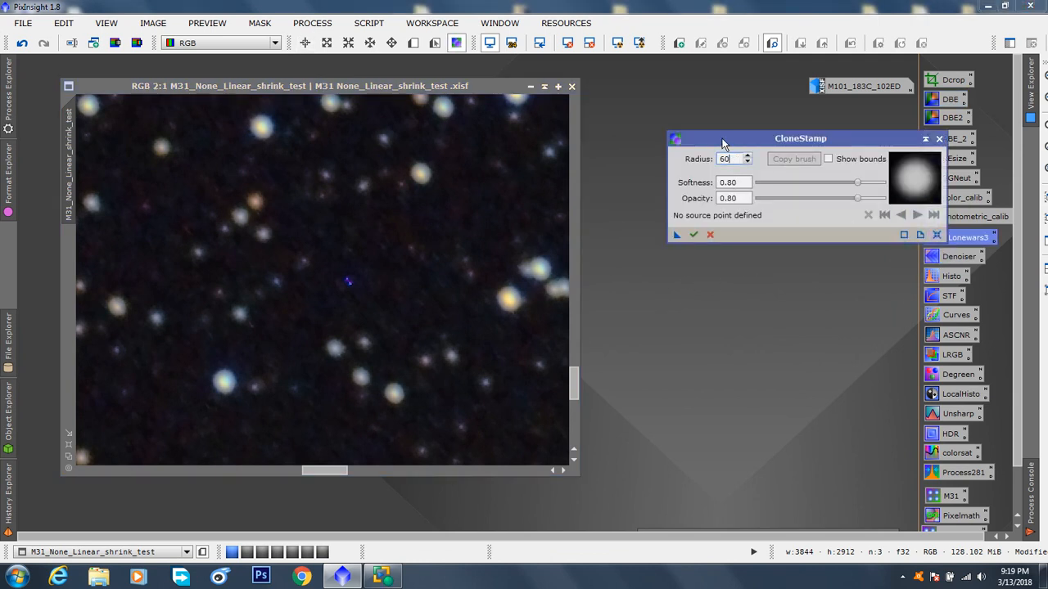
left_click_drag(733, 138, 698, 107)
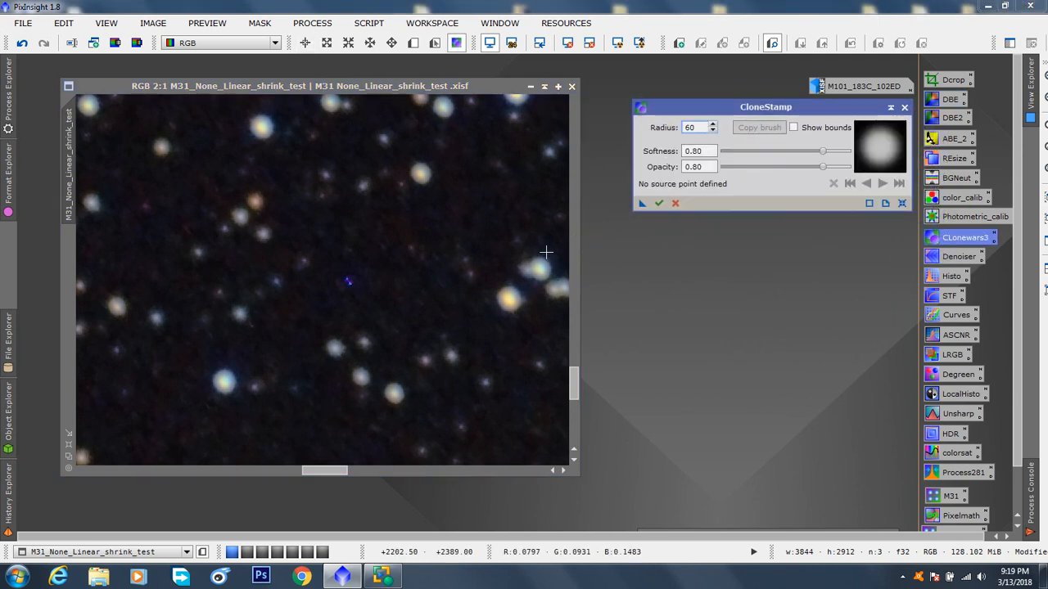
Step: Try cloning dark background over the blue specks with radius 60, set the CloneStamp radius to 30 and undo that clone
left_click(465, 208, "ctrl")
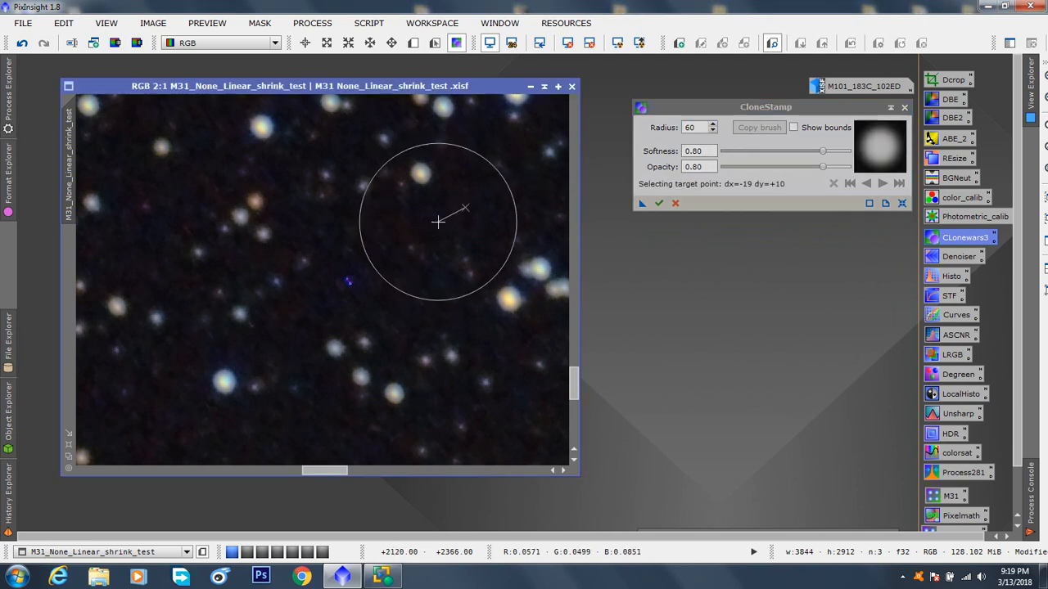
left_click(350, 279)
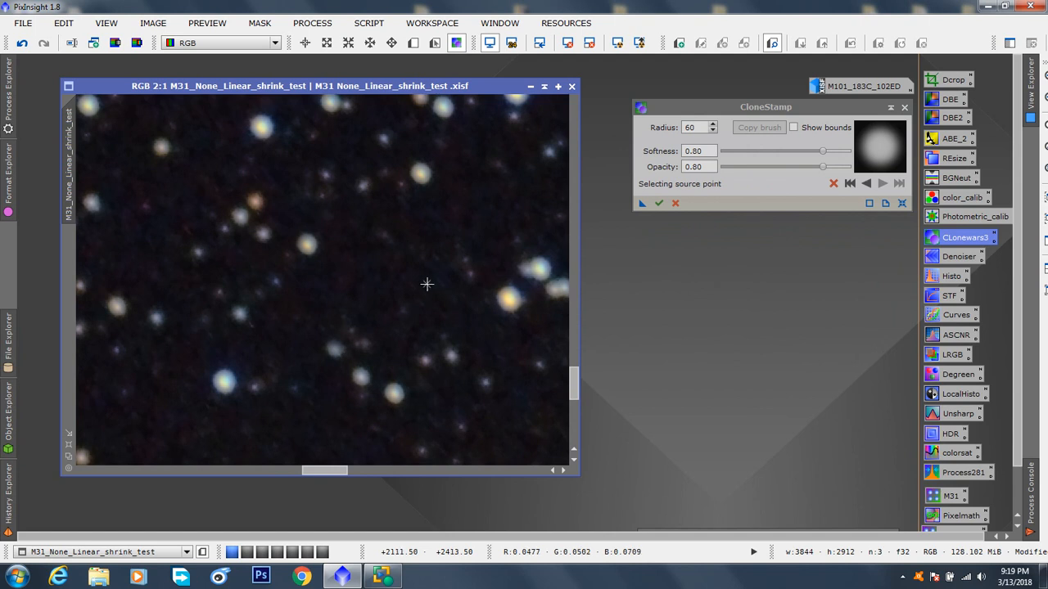
double_click(701, 127)
type("30")
left_click(437, 222, "ctrl")
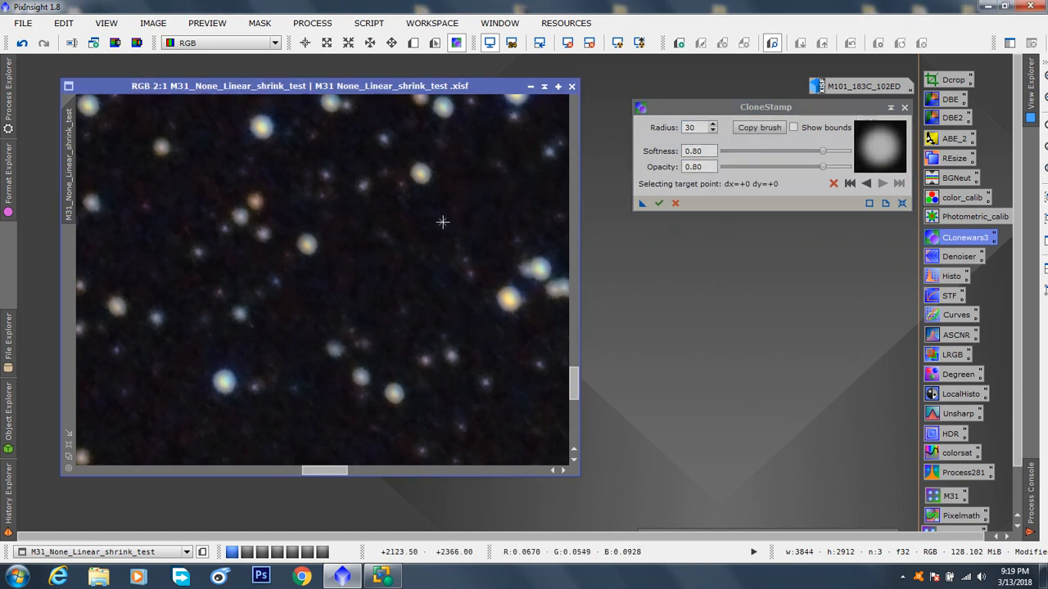
key("ctrl+z")
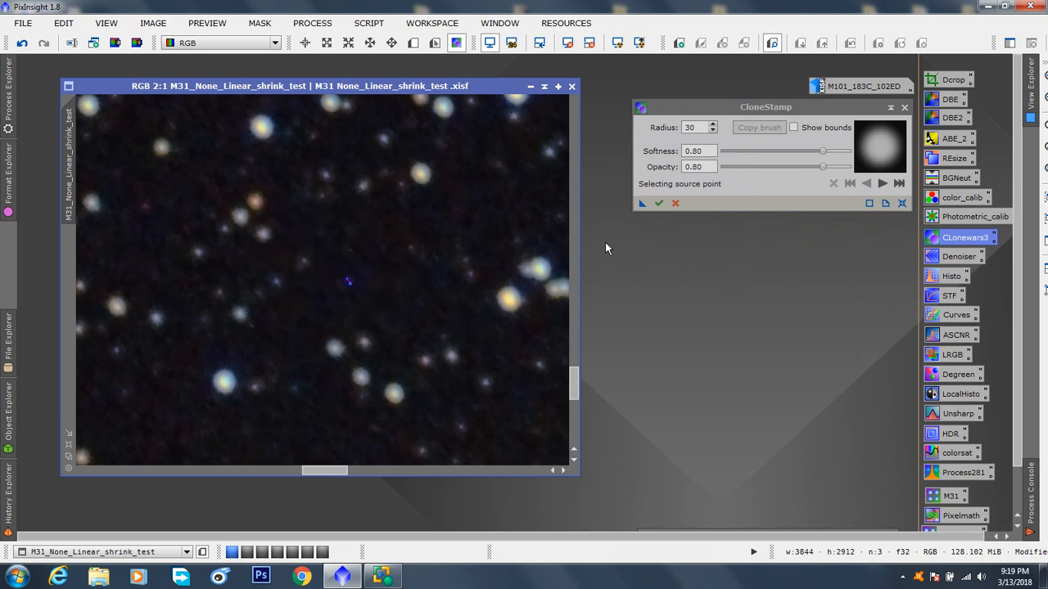
Step: Clone nearby dark background over the small blue specks in the M31 image, apply the correction and close CloneStamp
left_click(434, 205, "ctrl")
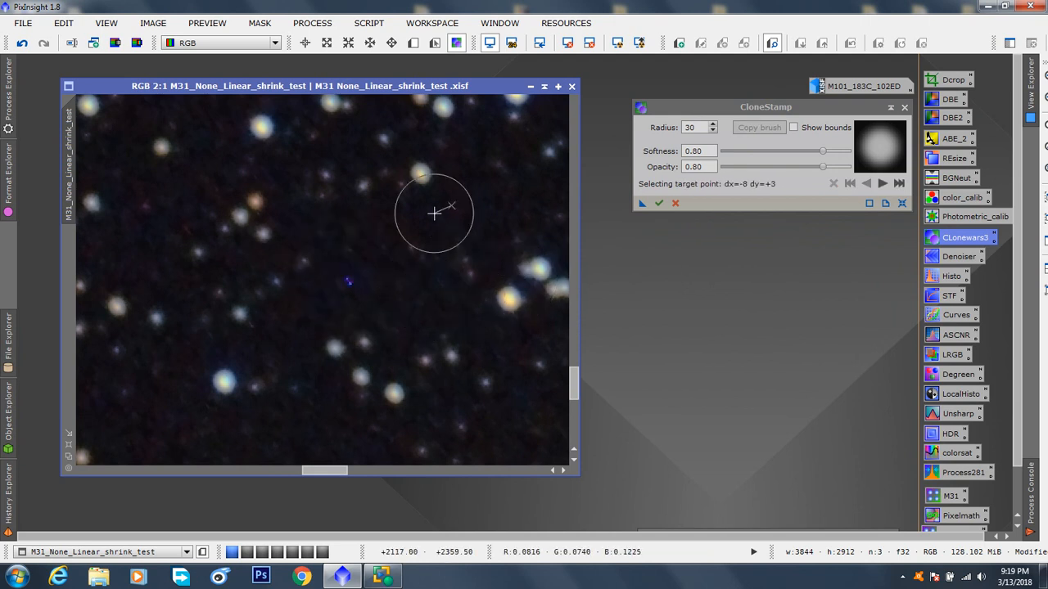
left_click(374, 271)
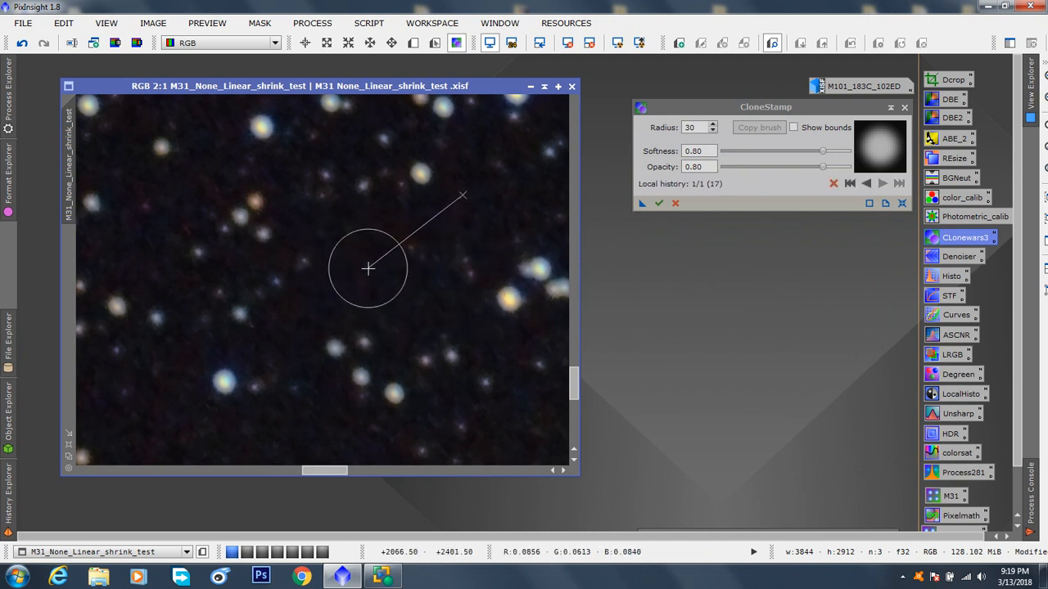
left_click(660, 203)
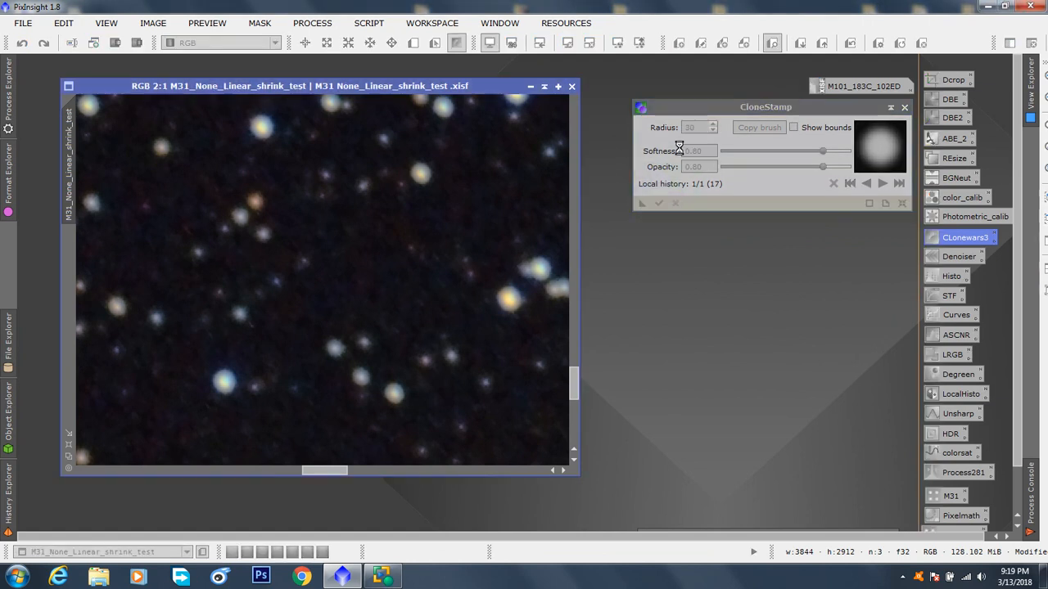
left_click_drag(698, 107, 679, 162)
left_click(885, 162)
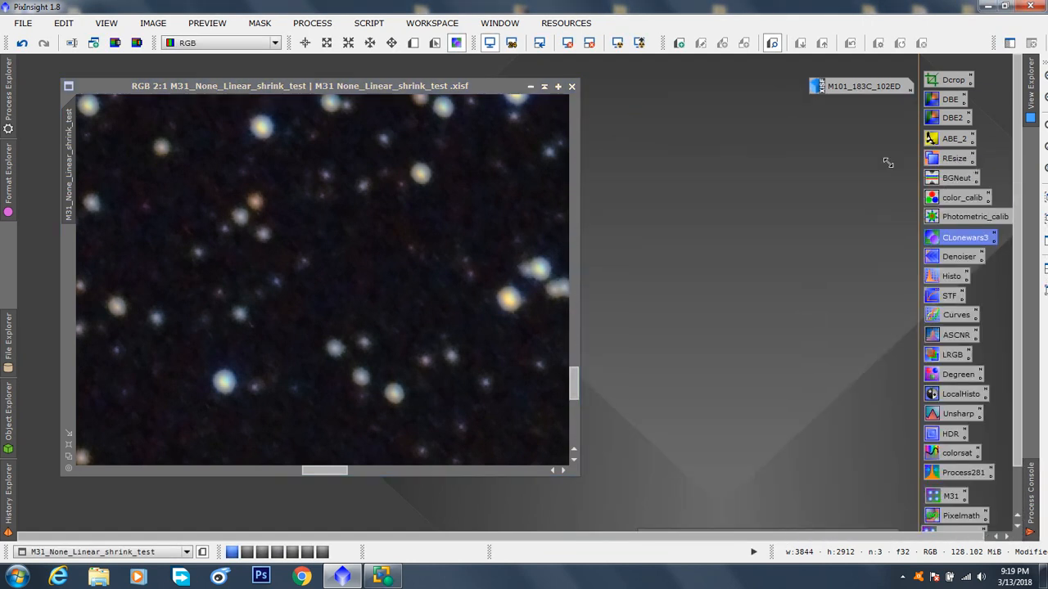
Step: Examine the full M31 image and its histogram in HistogramTransformation, and close the process without applying it
left_click(24, 30)
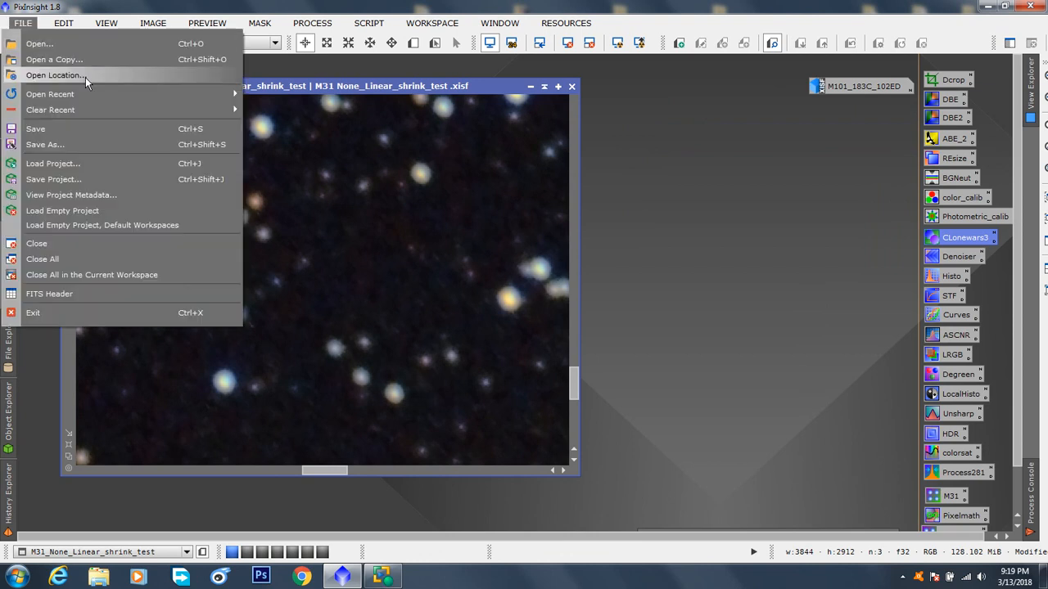
left_click(645, 199)
scroll(494, 332, "down", 8)
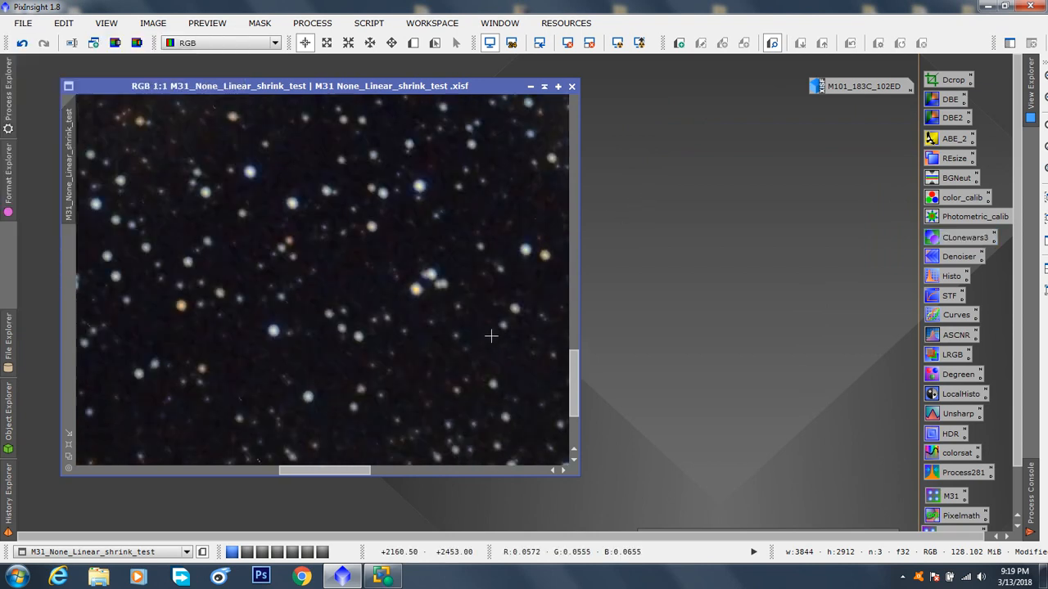
scroll(523, 334, "up", 1)
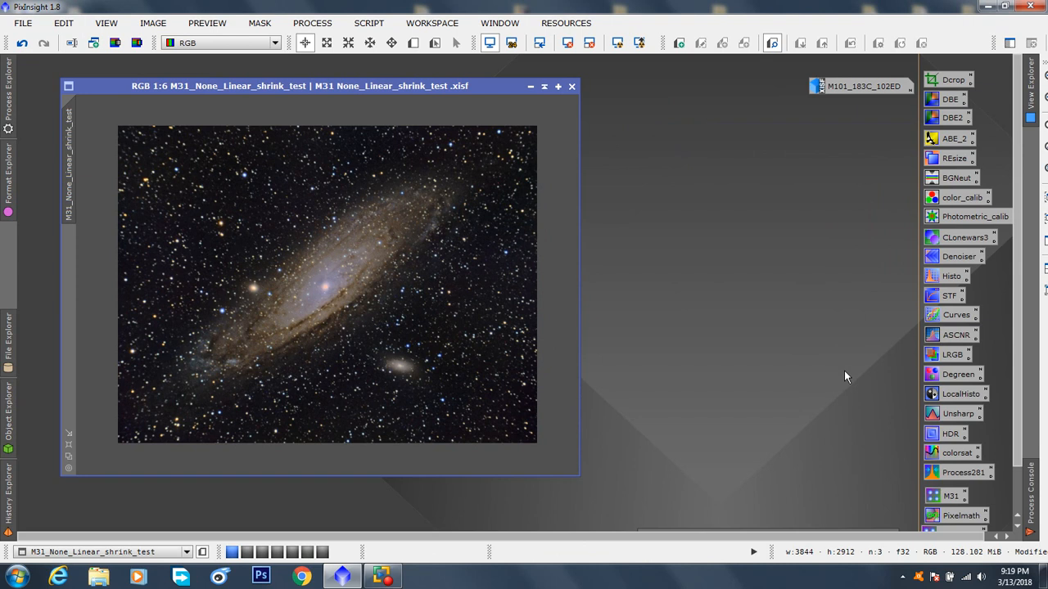
double_click(950, 276)
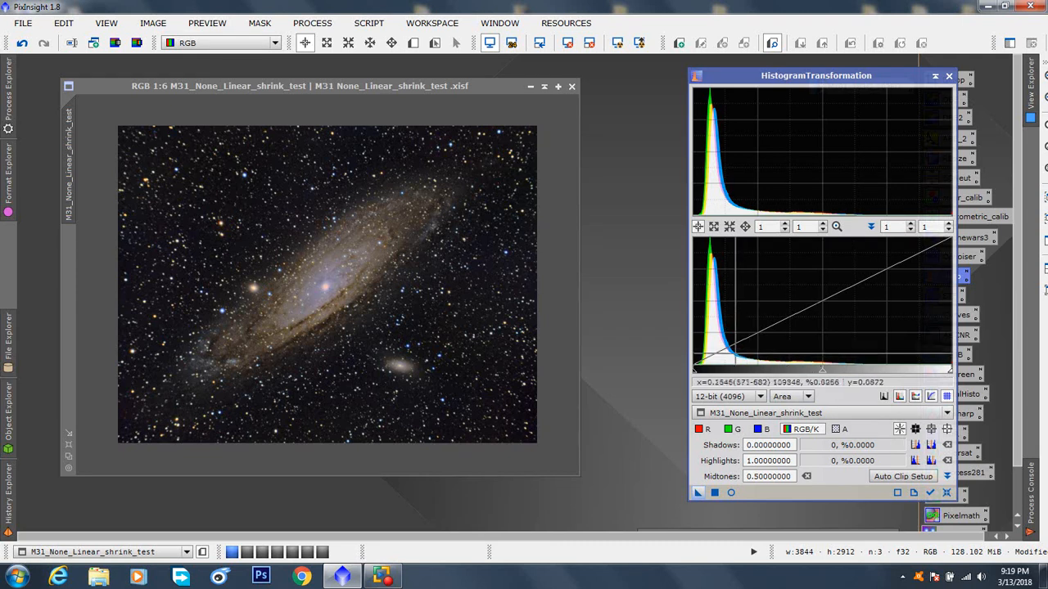
left_click_drag(755, 77, 713, 74)
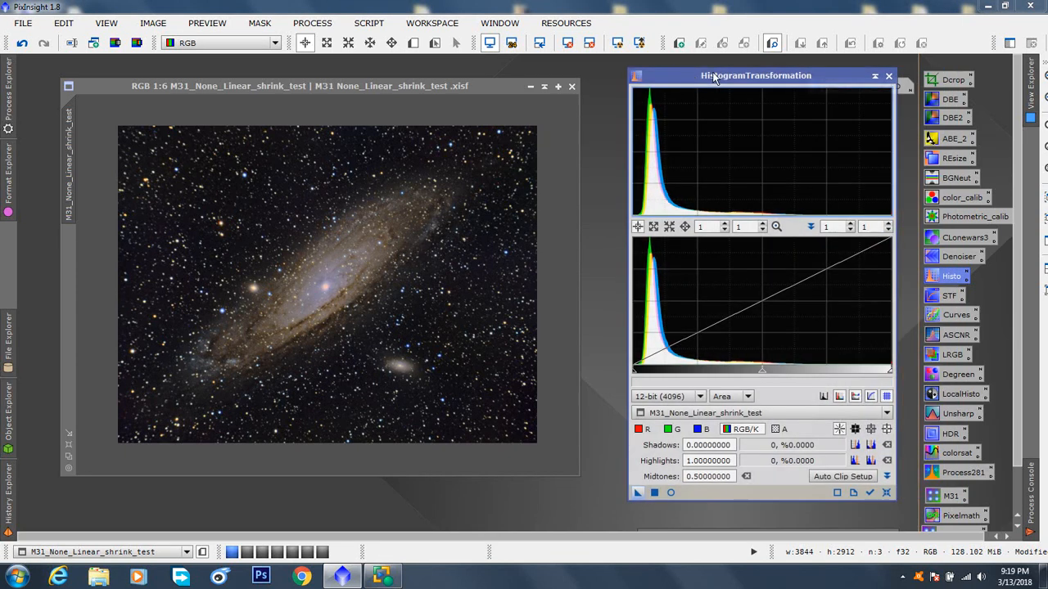
left_click(889, 76)
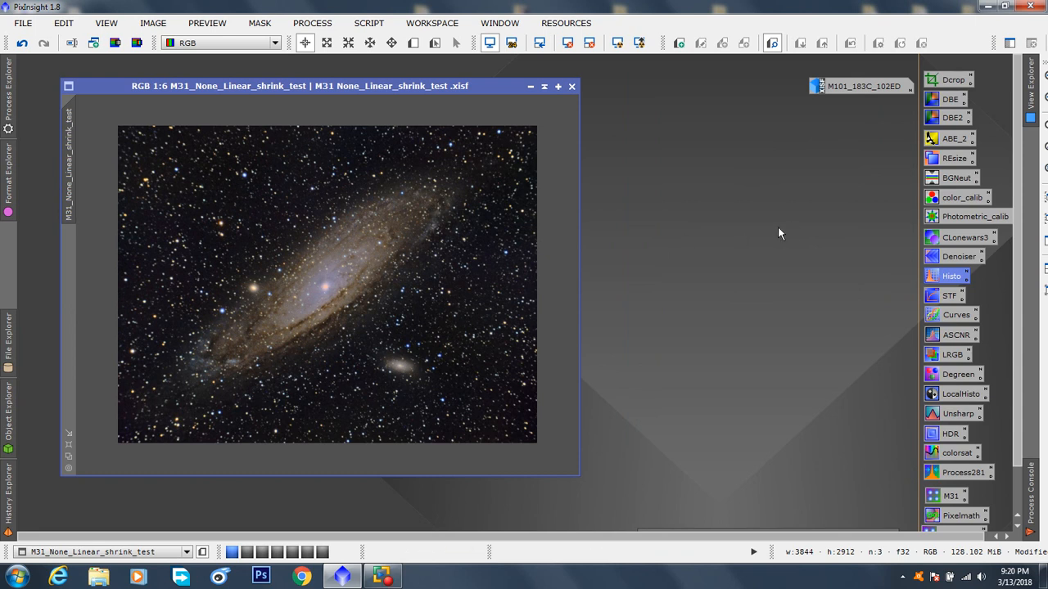
Step: Review the layer and noise reduction settings of MultiscaleLinearTransform beside the M31 image and close it without applying it
double_click(953, 256)
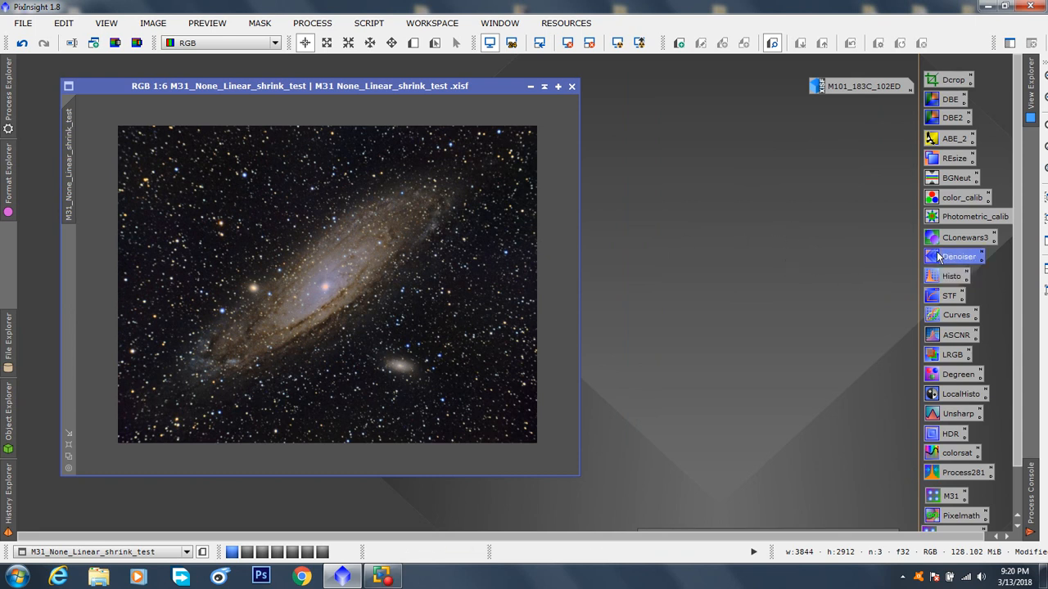
left_click_drag(782, 76, 742, 20)
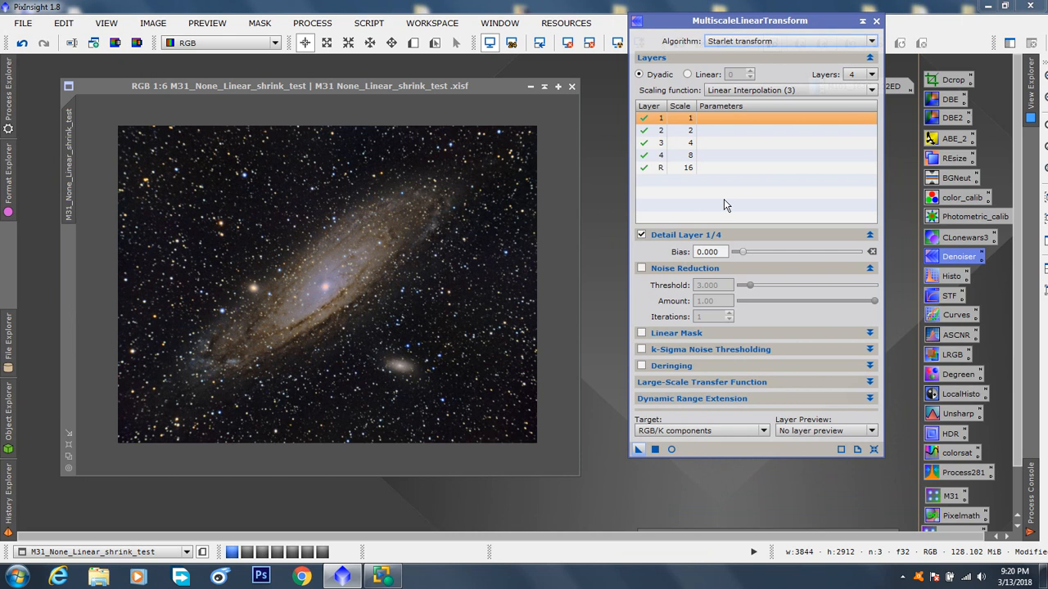
left_click_drag(750, 20, 736, 70)
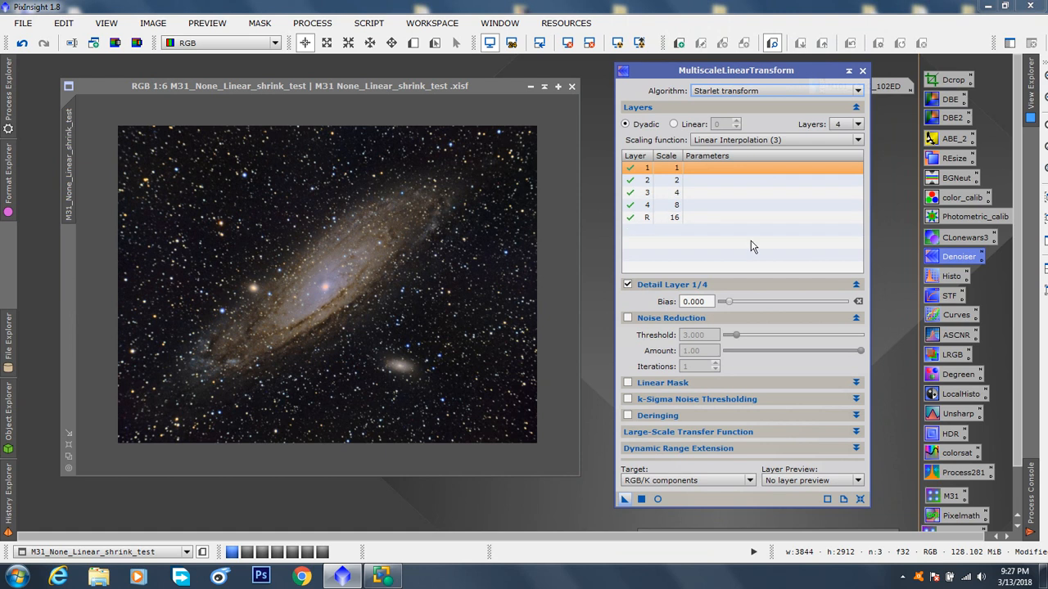
left_click(862, 71)
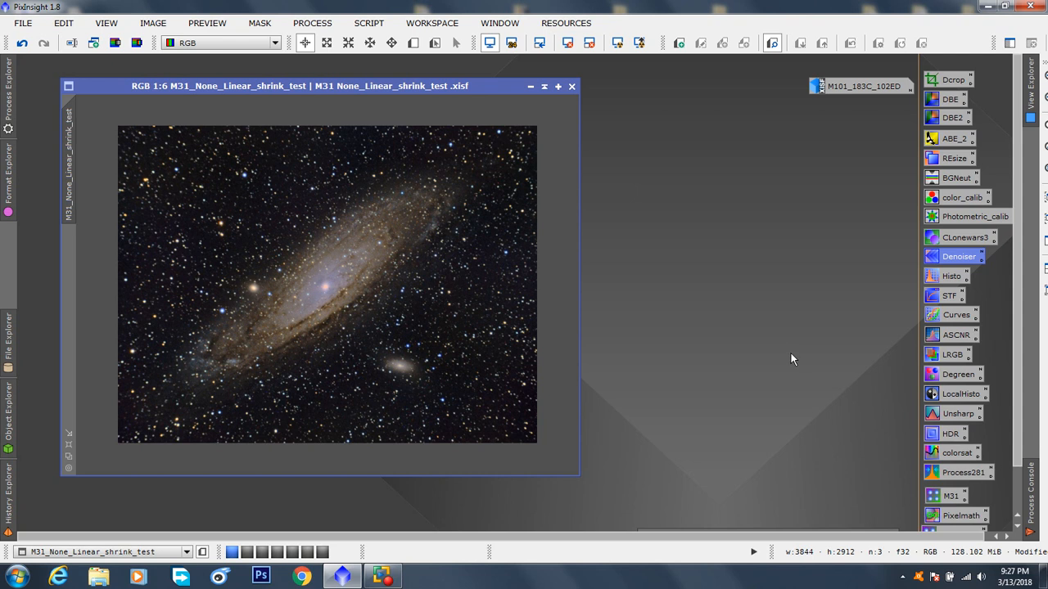
Step: Review the calibration, DeBayer and integration options of the BatchPreprocessing script and close it without running it
scroll(984, 348, "down", 2)
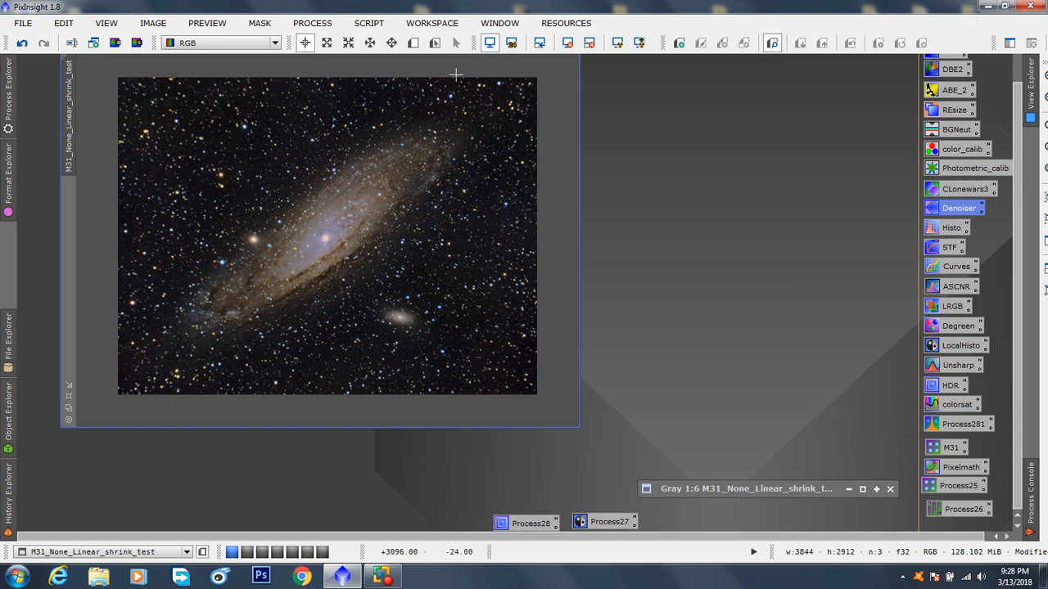
left_click(381, 28)
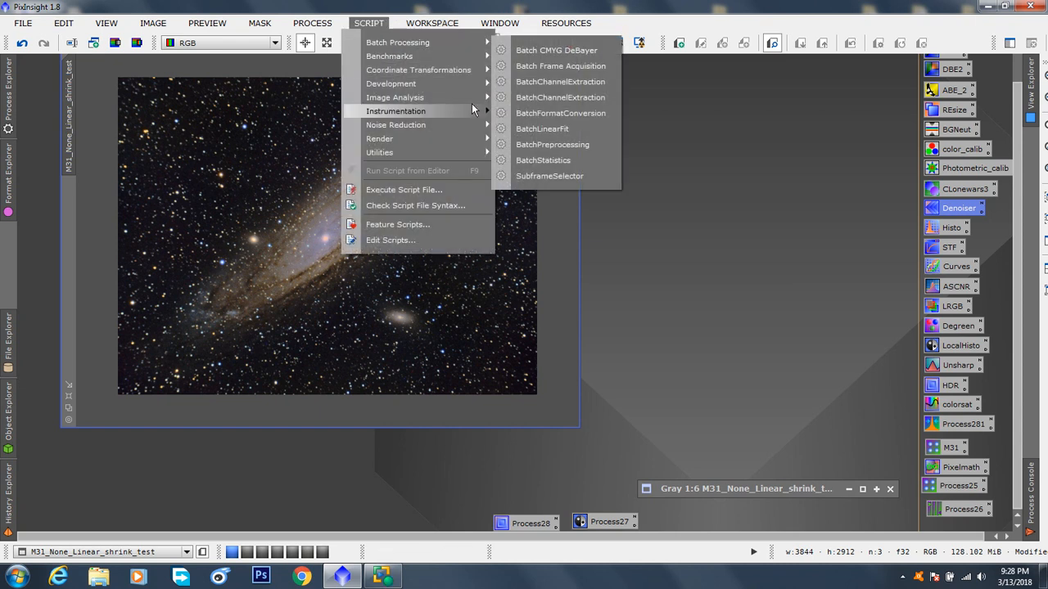
left_click(533, 145)
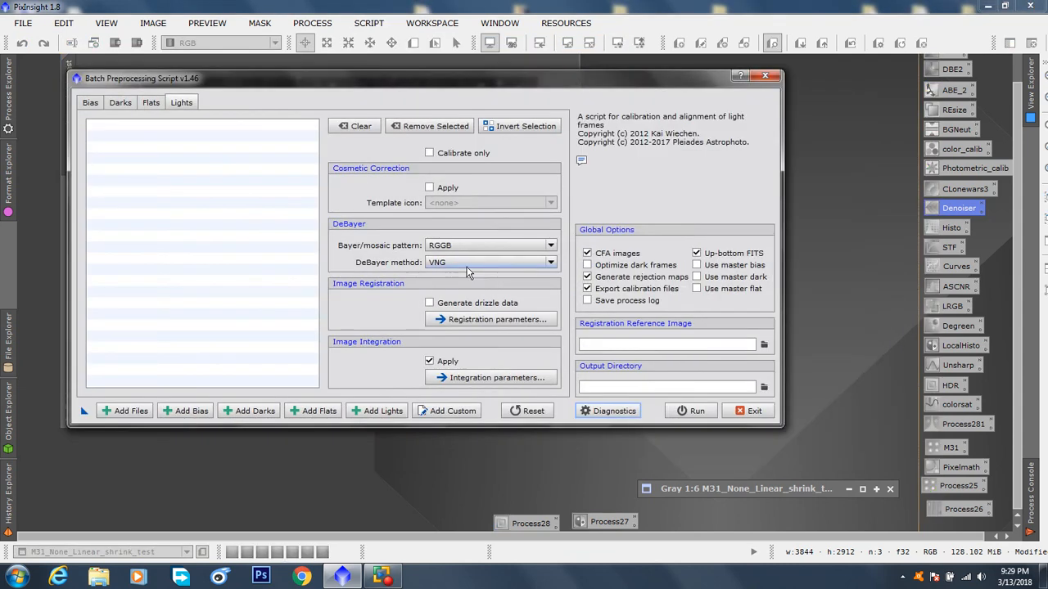
left_click(765, 76)
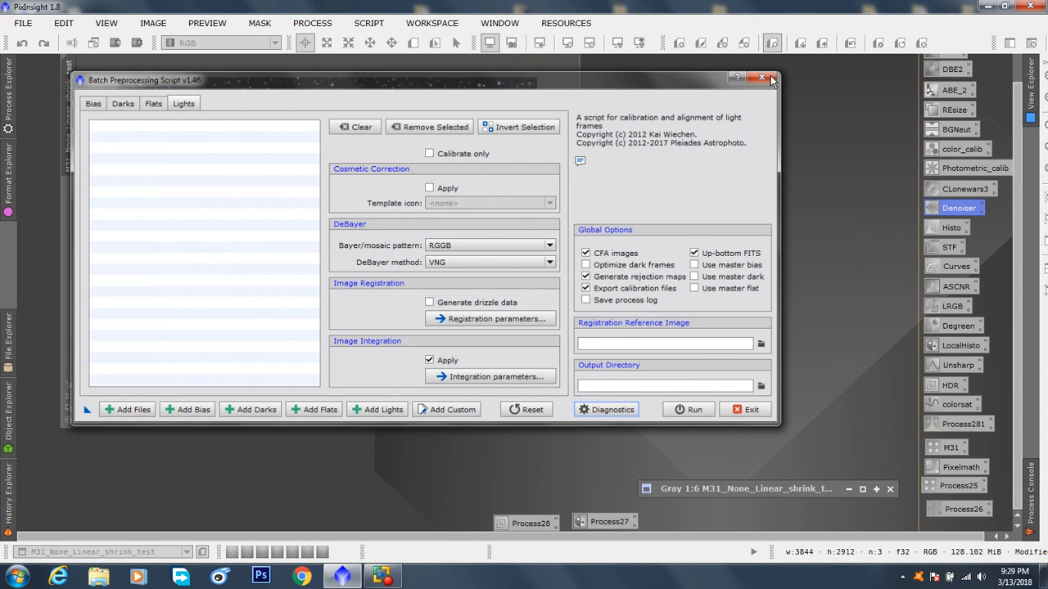
left_click(505, 308)
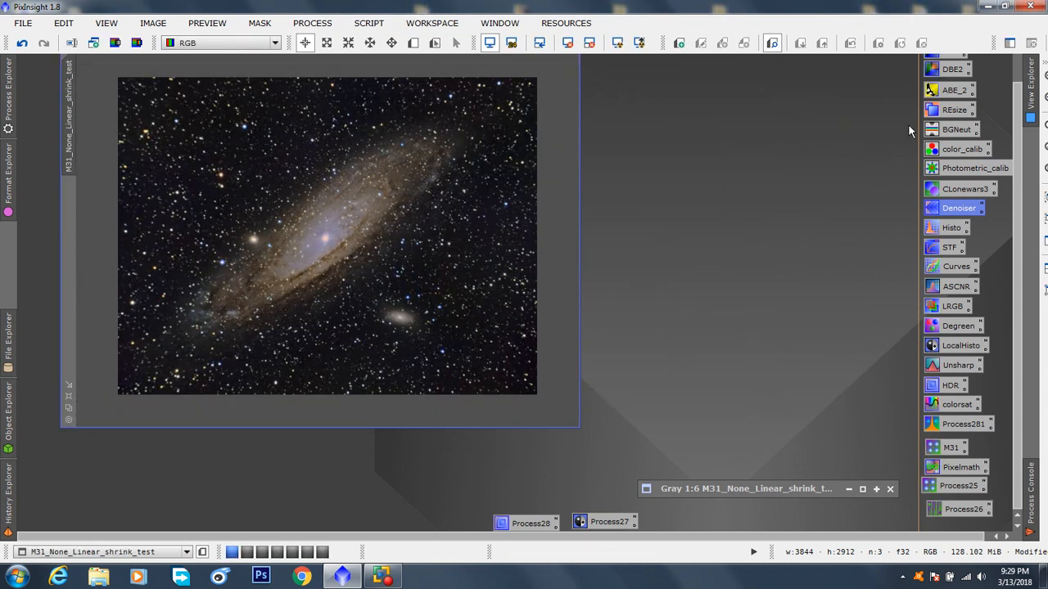
Step: Bring the M31 image window fully into view and save the image as M31_final_183C in XISF format with 32-bit IEEE 754 floating point samples
left_click(1031, 90)
left_click_drag(1016, 95, 1016, 63)
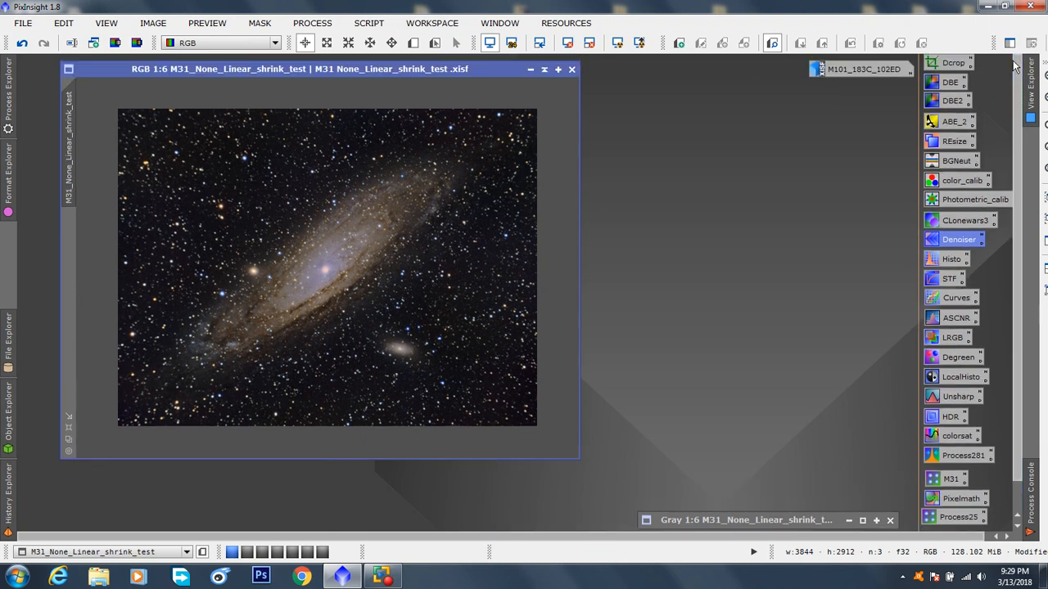
left_click_drag(401, 71, 388, 92)
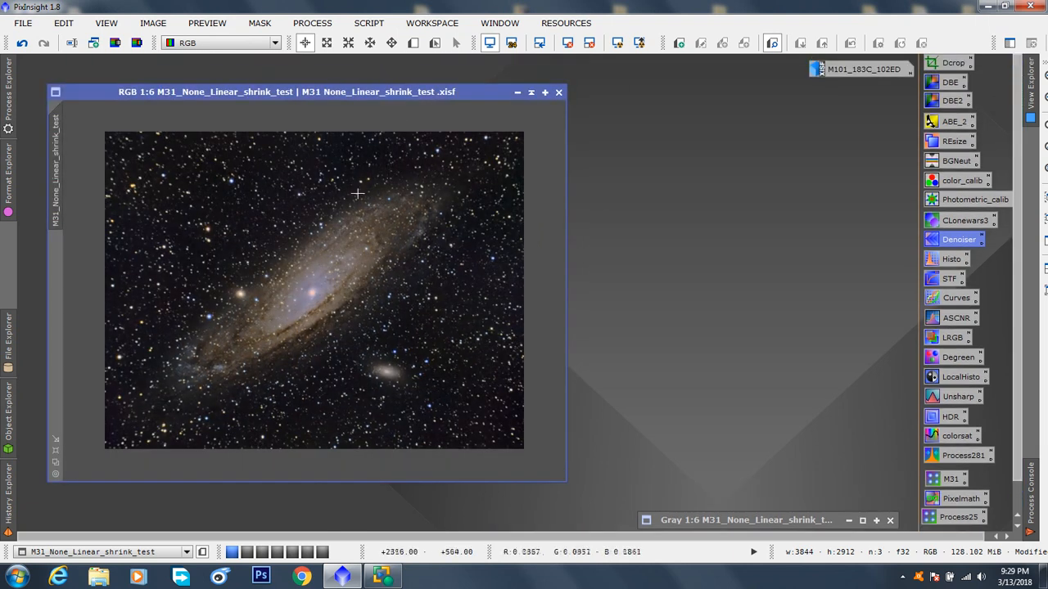
left_click(23, 23)
left_click(52, 143)
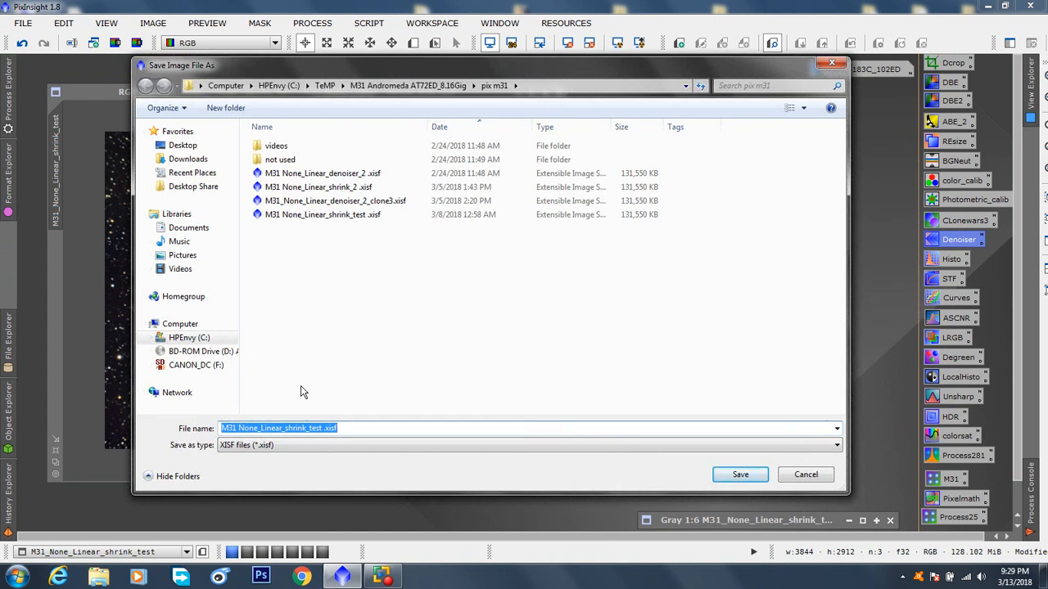
key("BackSpace")
type("M3")
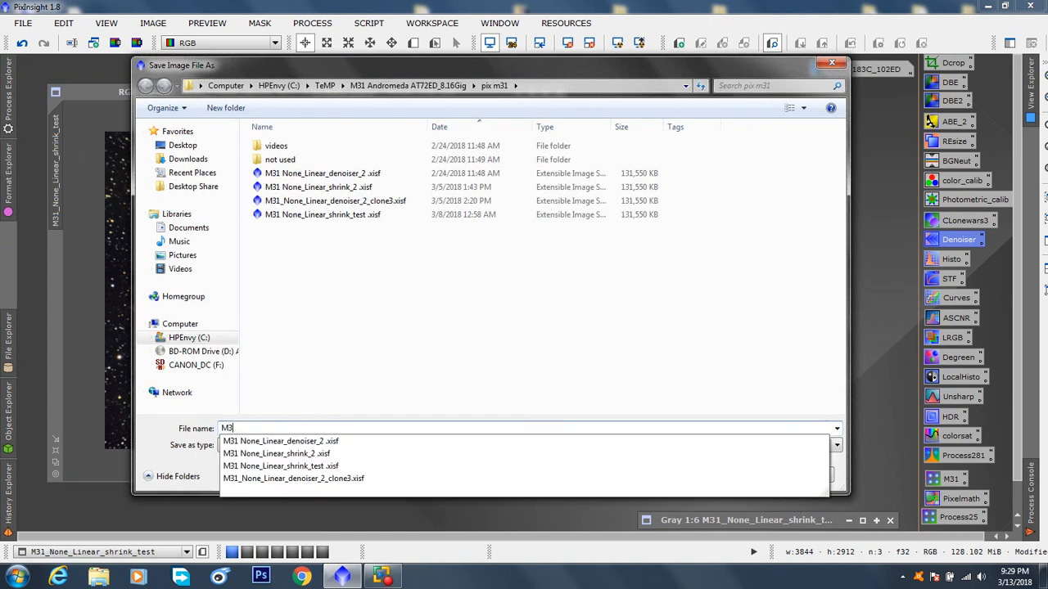
type("1_fia")
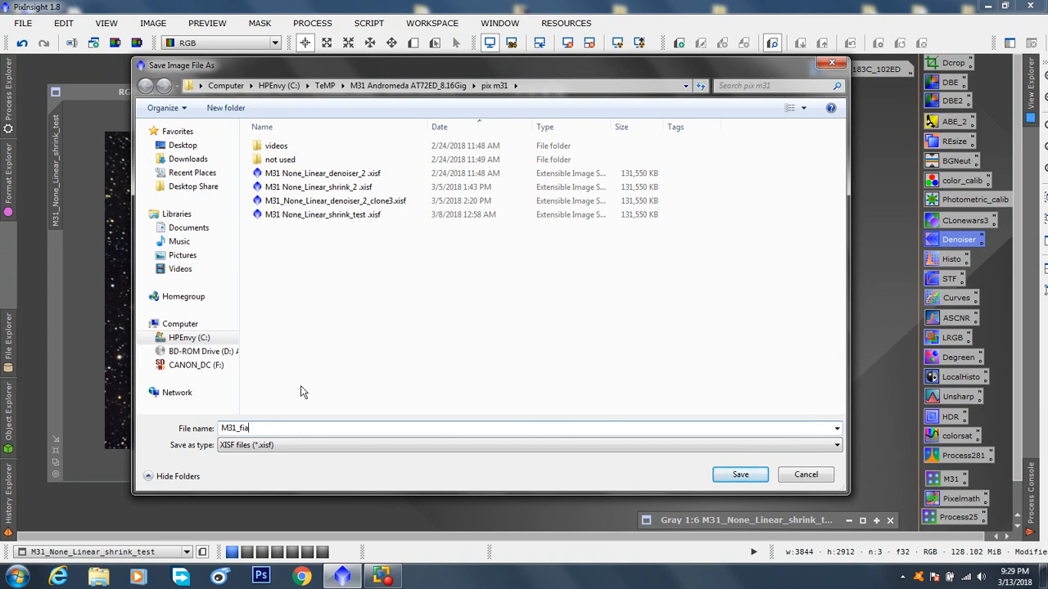
type("nknal_183C")
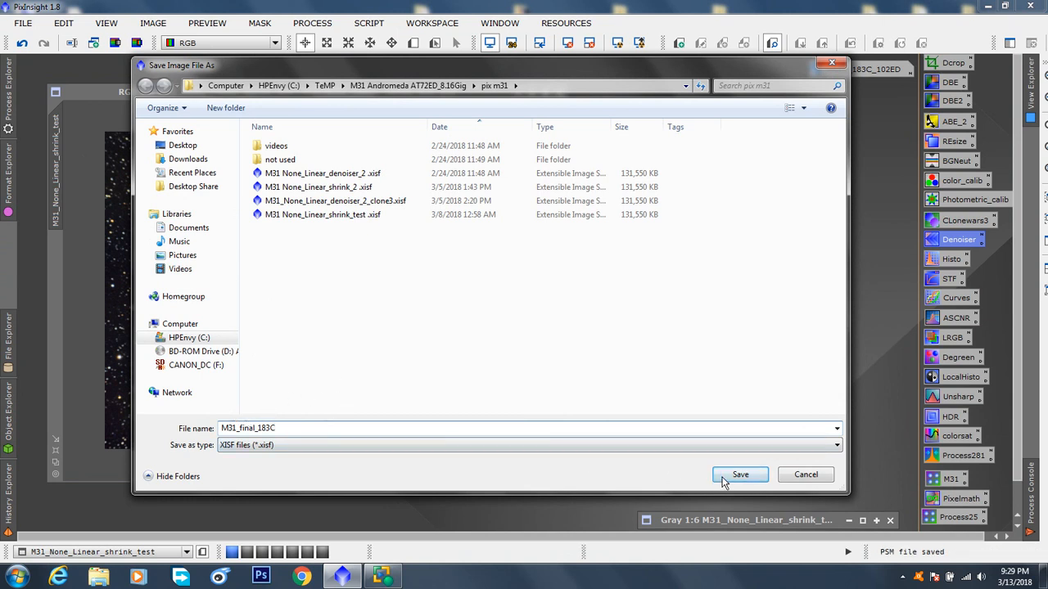
left_click(736, 476)
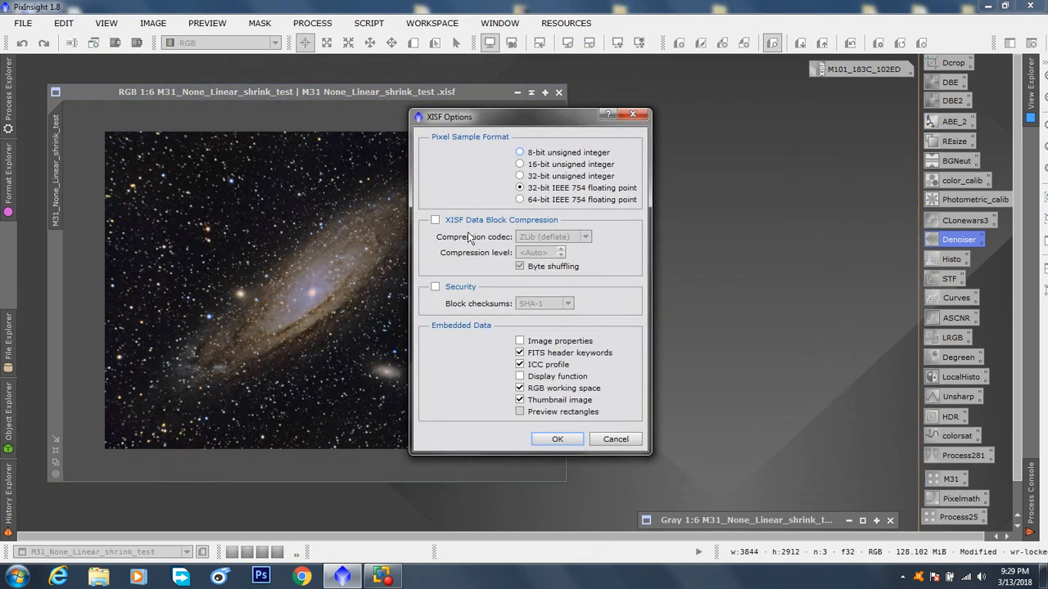
left_click(558, 439)
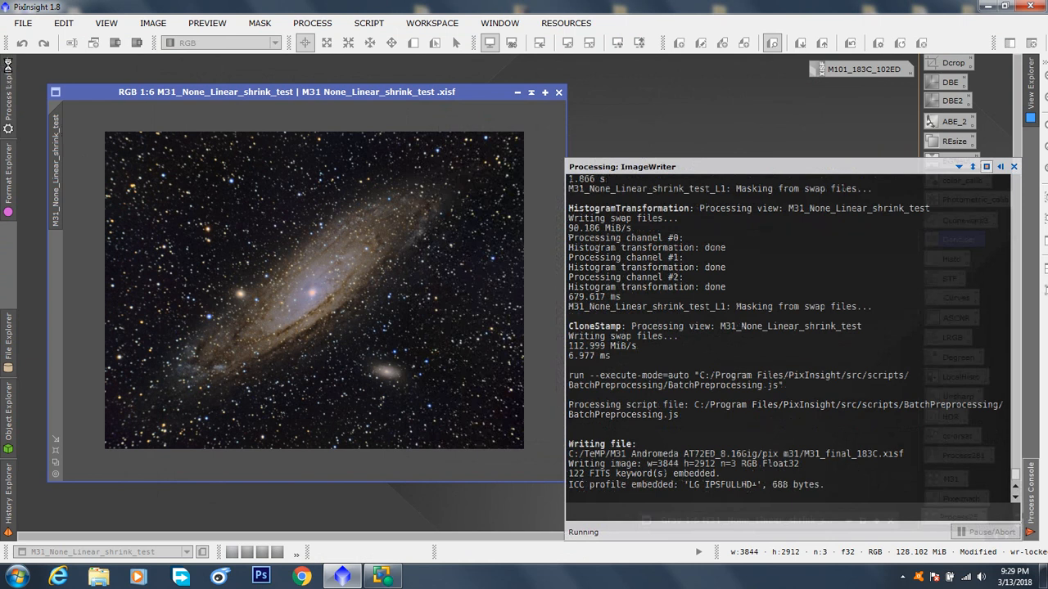
Step: Review the file formats available for saving another copy of the M31 image and cancel without saving
left_click(24, 25)
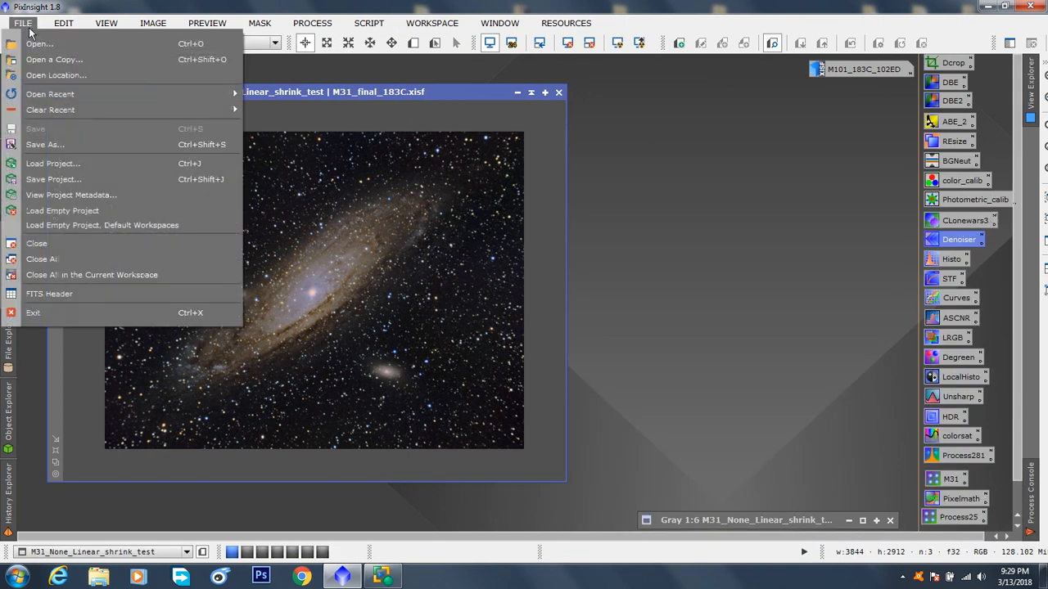
left_click(63, 141)
left_click(288, 443)
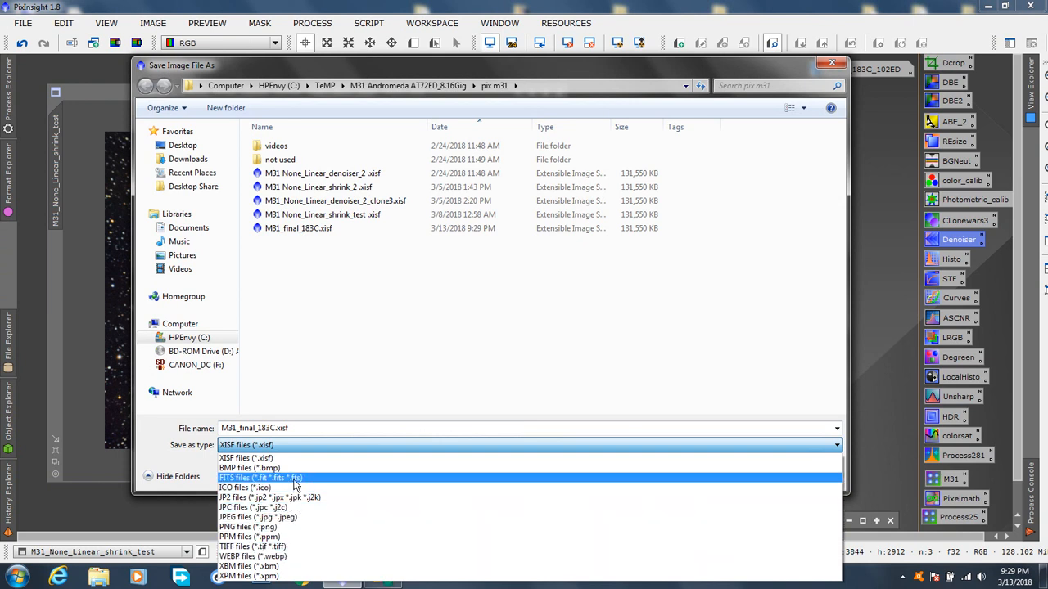
left_click(402, 370)
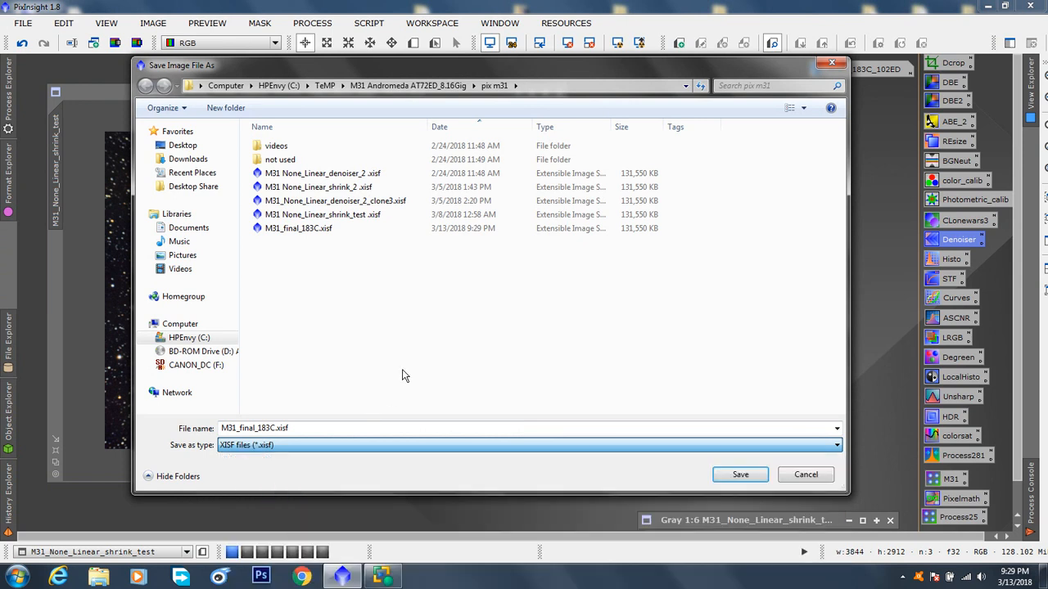
left_click(799, 475)
Step: Close the saved M31 colour image and its grayscale L1 mask image
left_click_drag(394, 99, 401, 94)
left_click(565, 86)
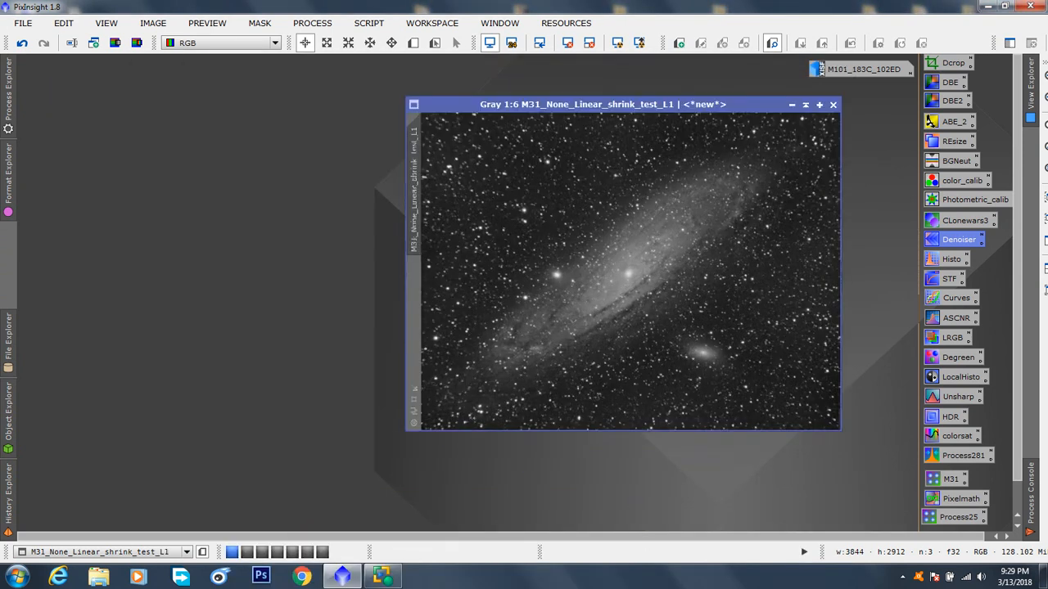
left_click_drag(631, 107, 482, 107)
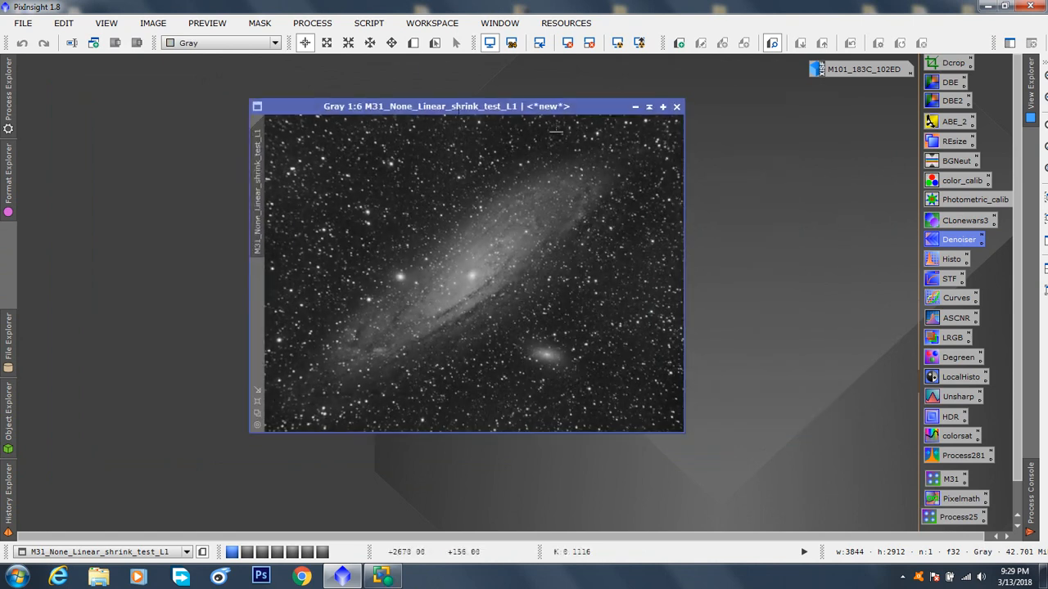
left_click(676, 107)
Step: Move the M101_183C_102ED image icon across the workspace, open the image for a brief look and minimize it again
left_click_drag(851, 70, 77, 72)
double_click(77, 72)
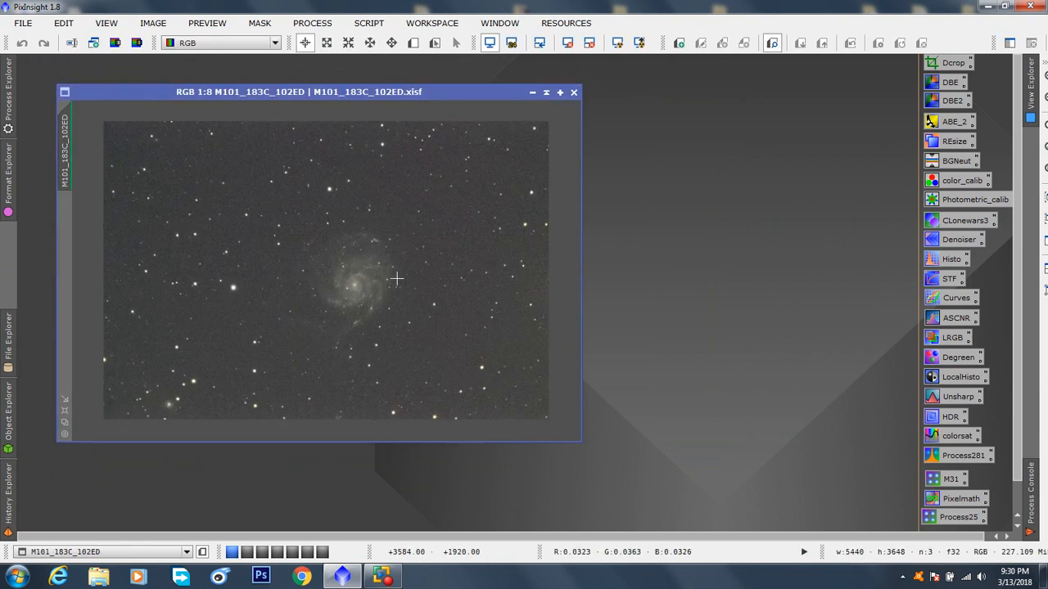
left_click(533, 92)
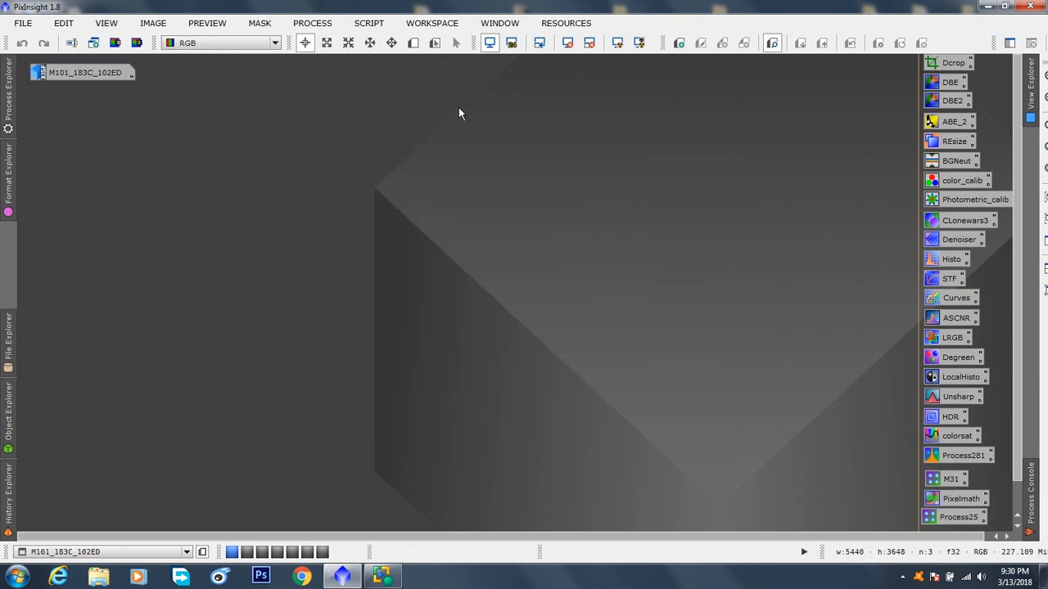
left_click(68, 75)
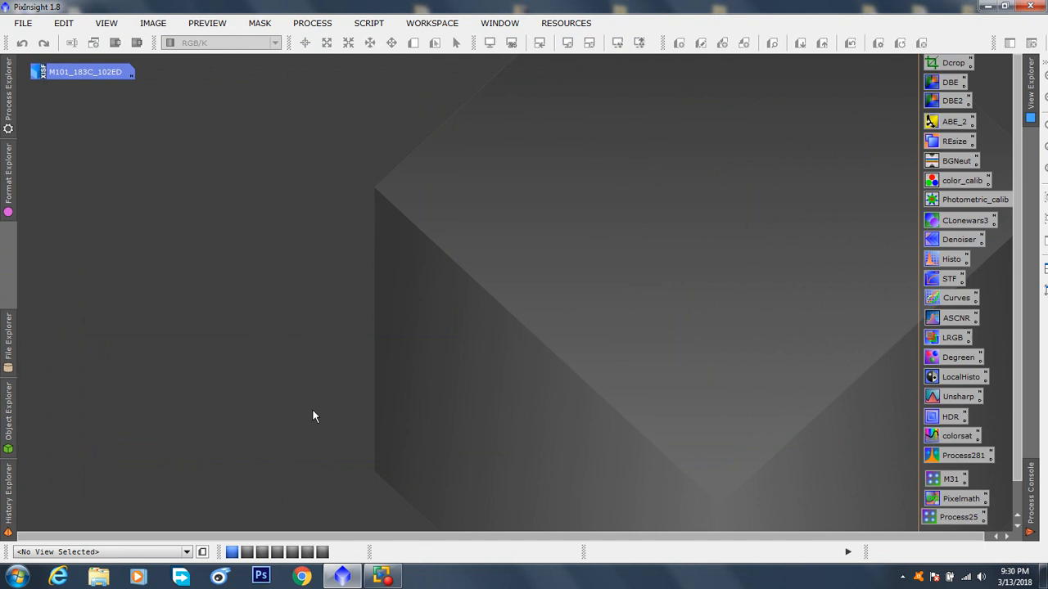